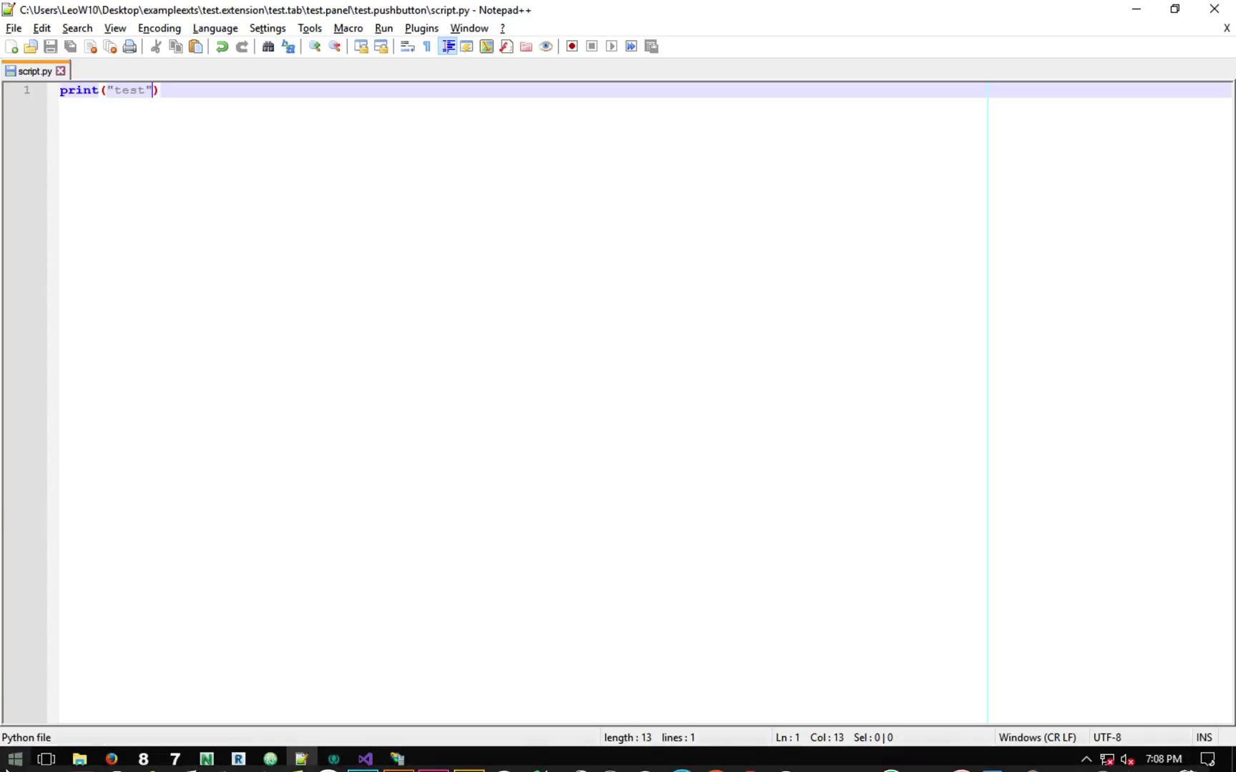
# Step: Leave script.py's print("test") line as is, then minimize Firefox, Notepad++ and Revit to reveal exampleexts
pyautogui.press('End')
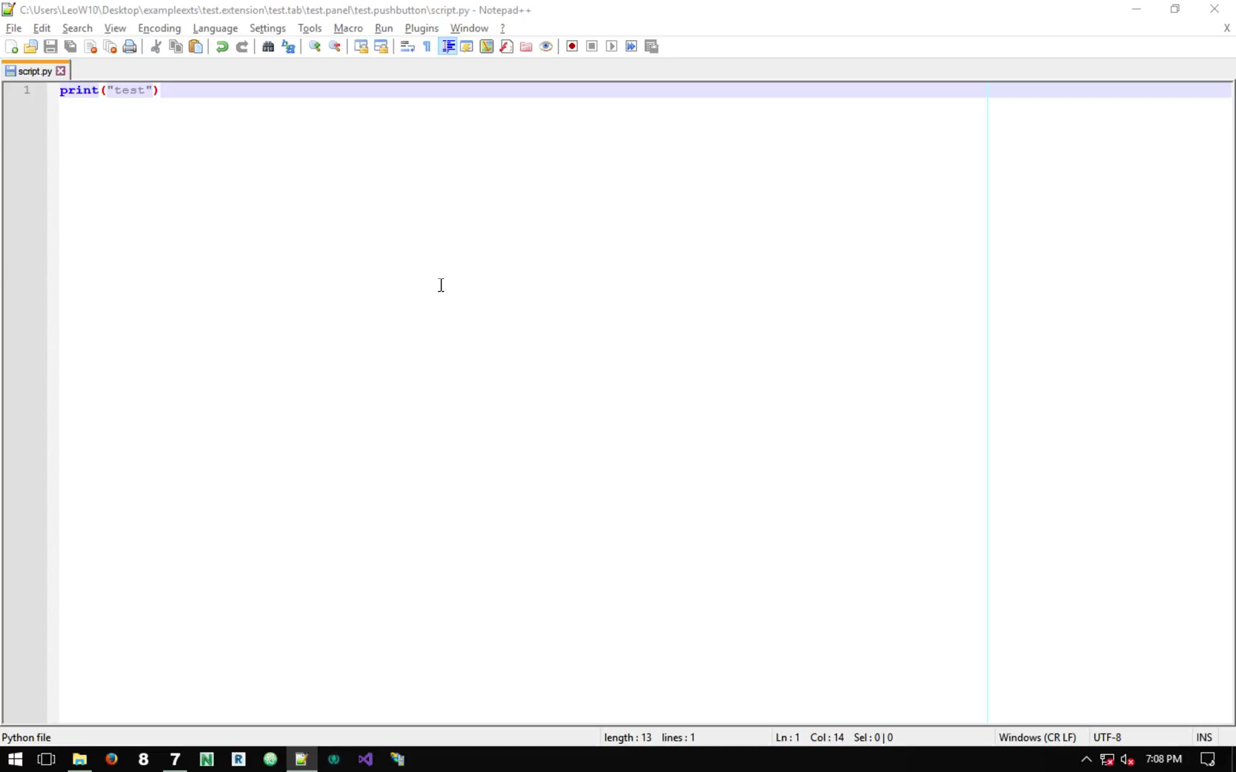
pyautogui.press('super+2')
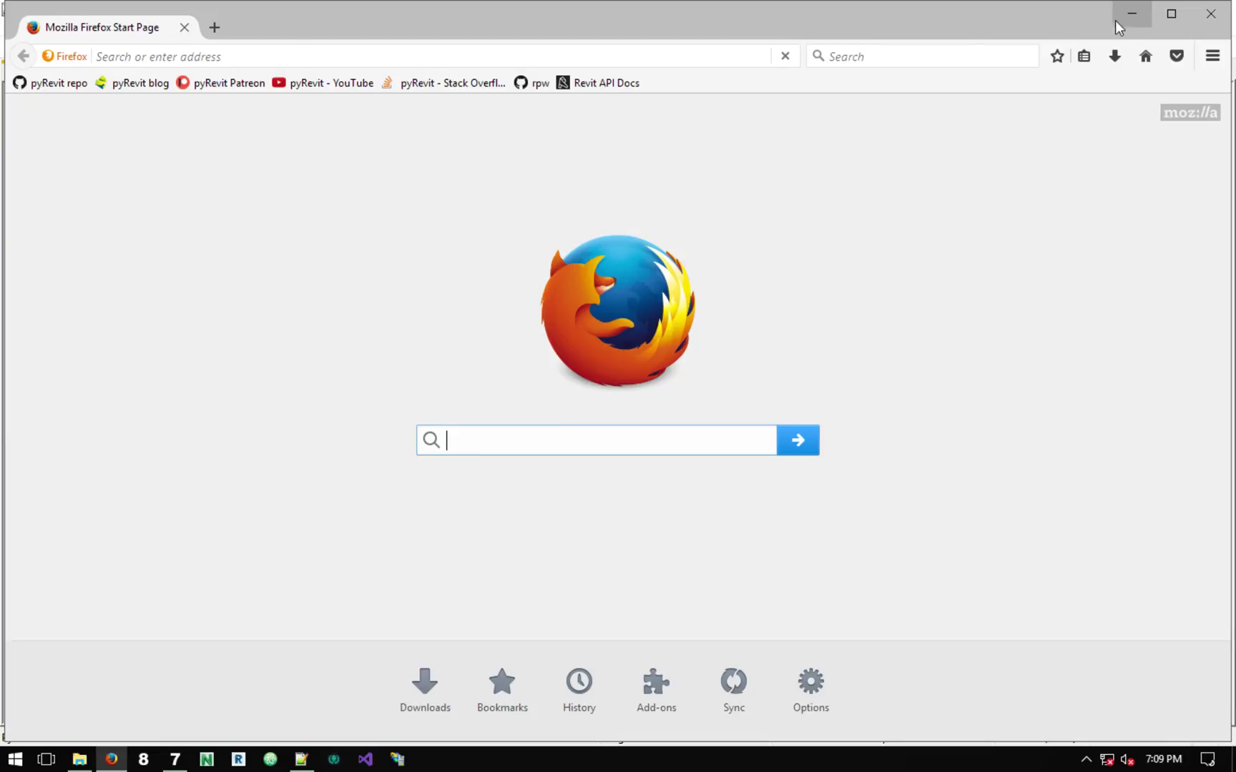
pyautogui.click(1131, 15)
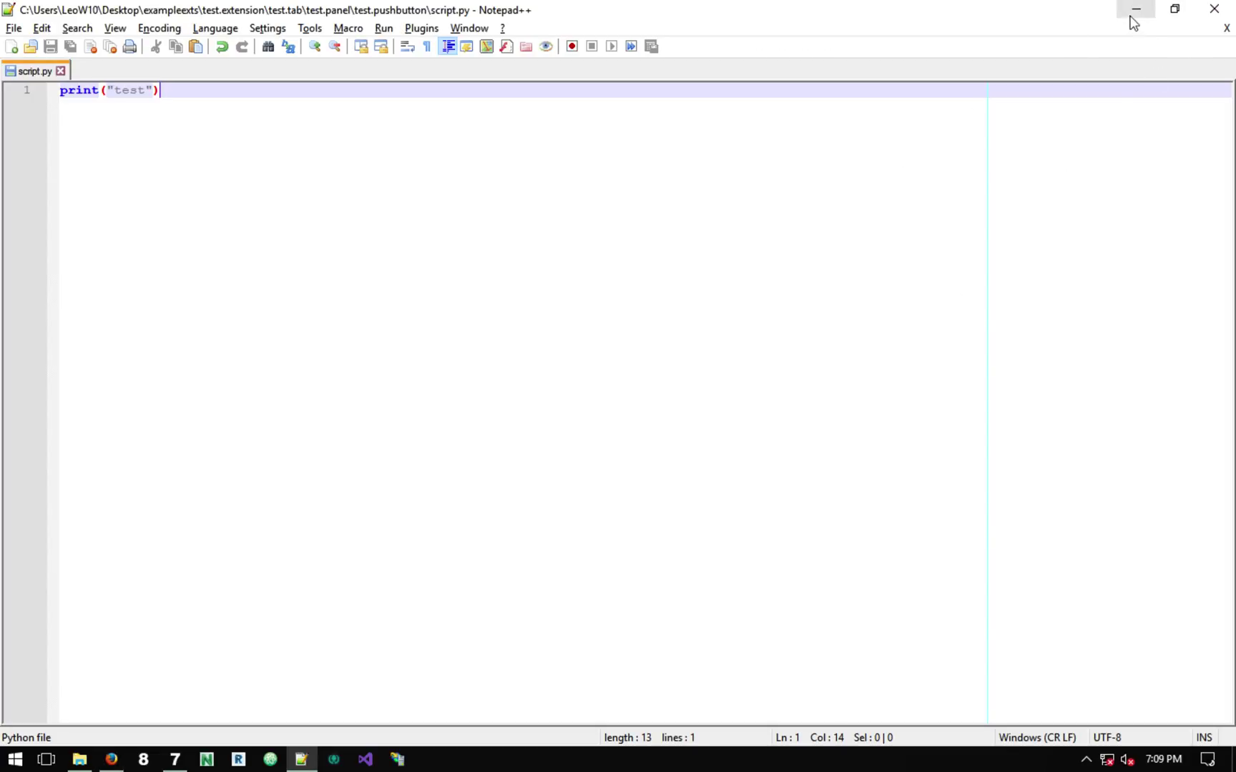
pyautogui.click(1131, 16)
pyautogui.click(1128, 12)
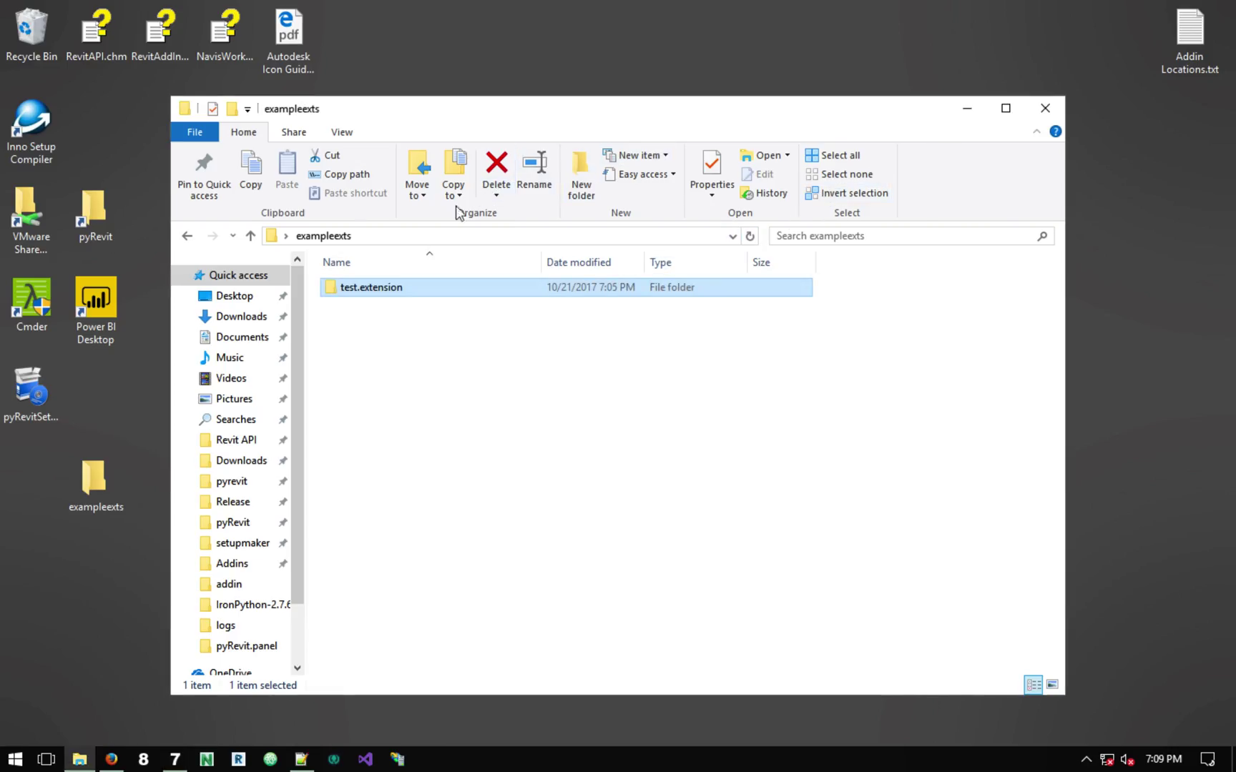
# Step: Browse from test.extension through test.tab and test.panel to test.pushbutton, then back to exampleexts
pyautogui.click(88, 488)
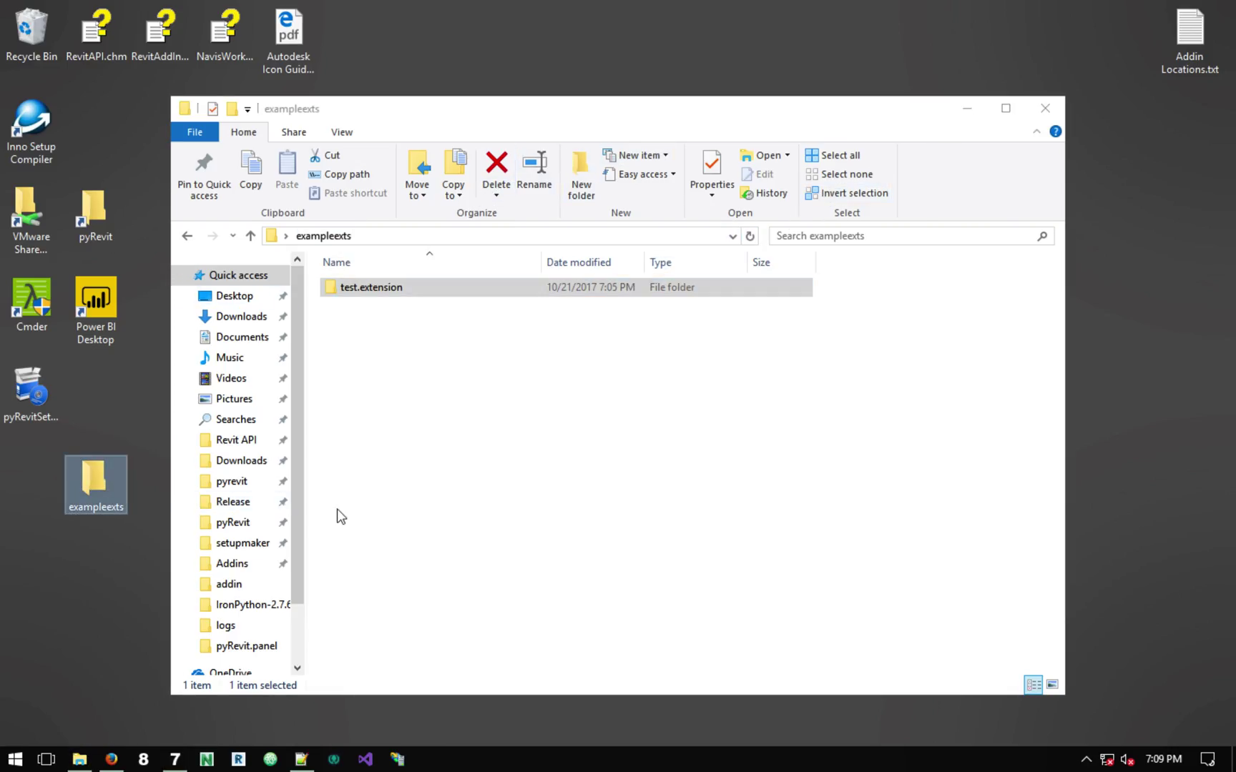
pyautogui.click(480, 488)
pyautogui.click(364, 289)
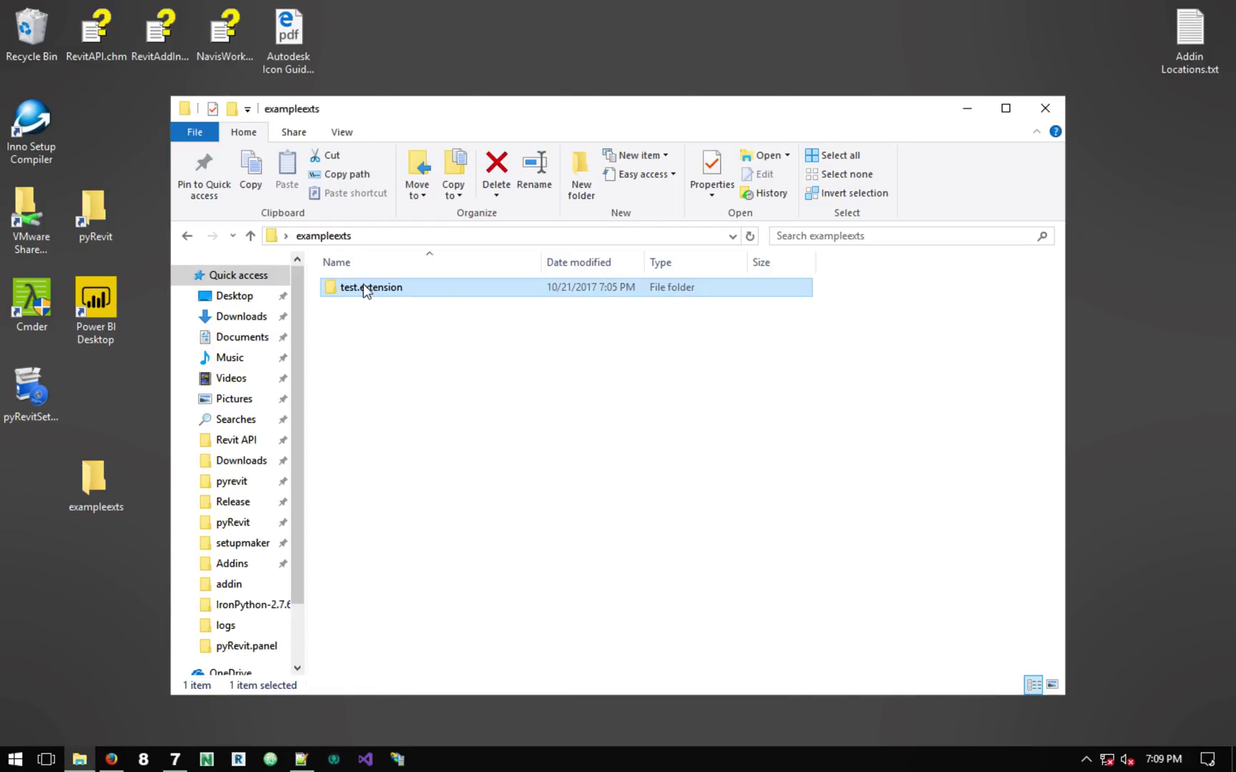
pyautogui.doubleClick(397, 283)
pyautogui.click(386, 283)
pyautogui.doubleClick(378, 285)
pyautogui.click(352, 287)
pyautogui.doubleClick(357, 287)
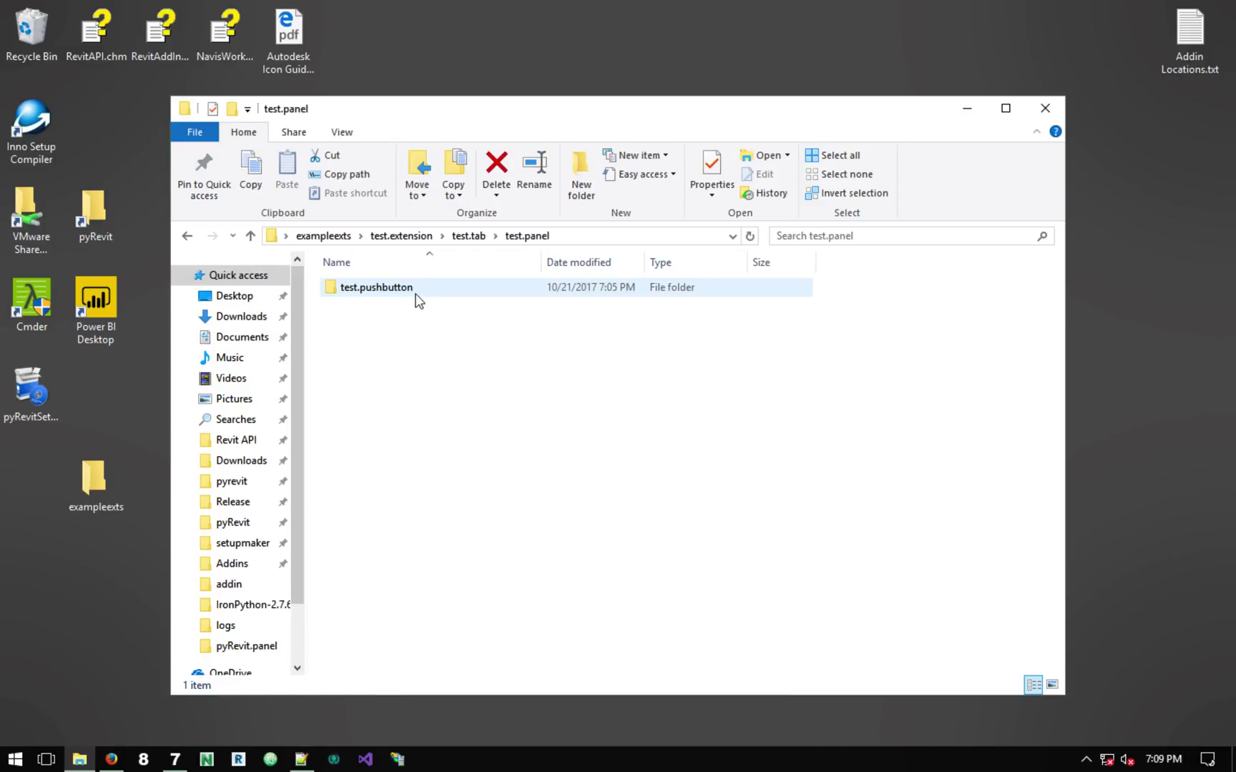
pyautogui.click(393, 293)
pyautogui.doubleClick(392, 290)
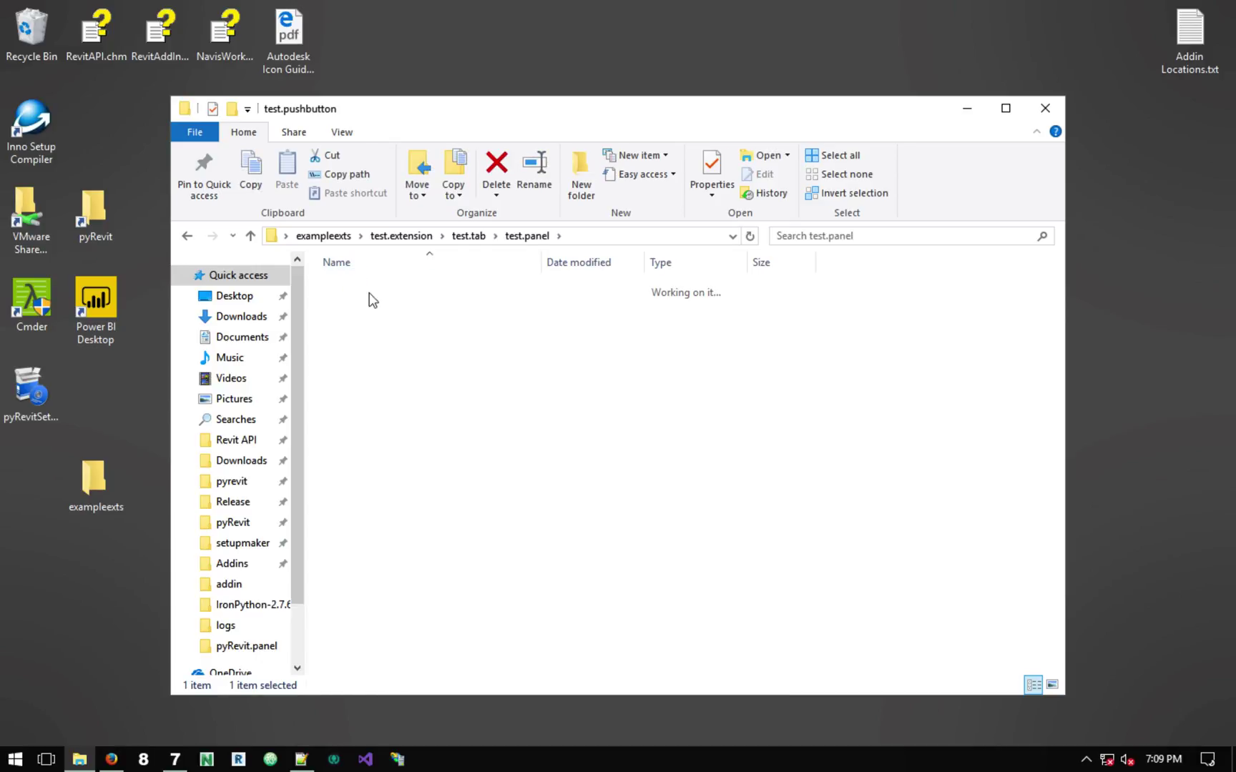
pyautogui.click(392, 243)
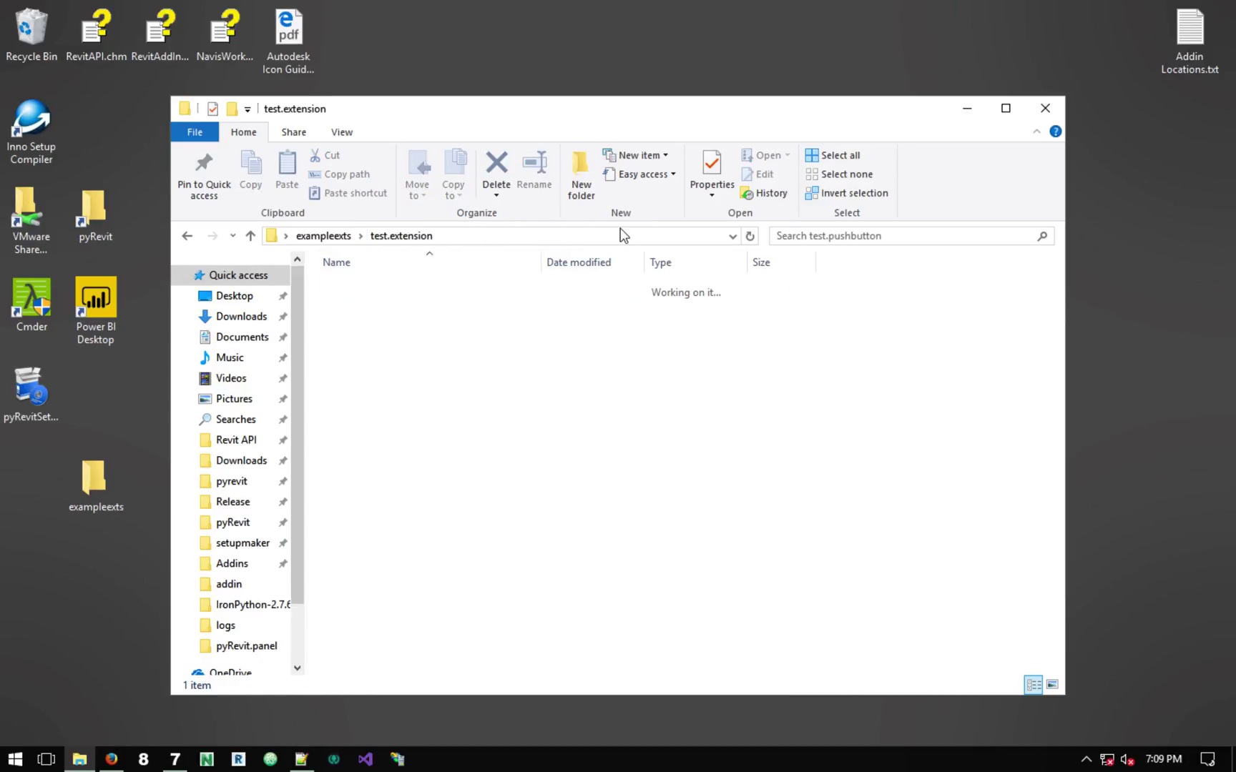
pyautogui.click(343, 236)
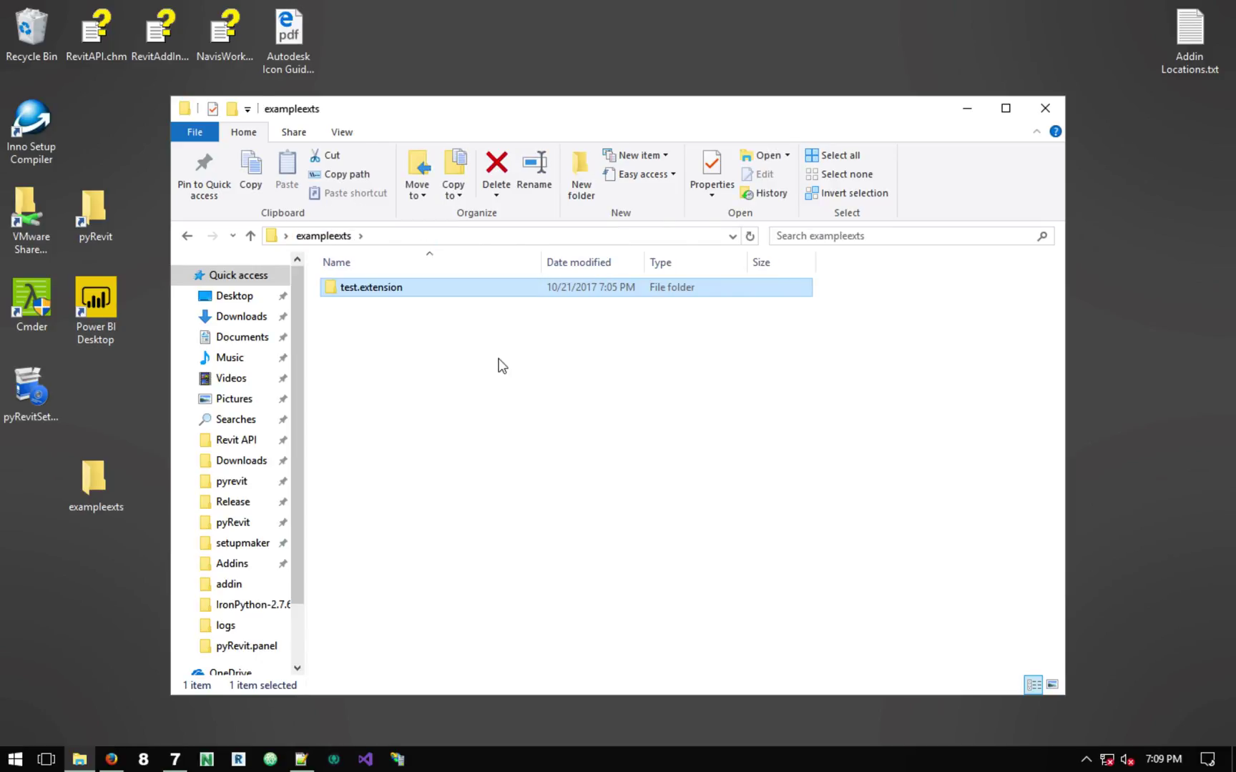
# Step: Shrink and minimize the Notepad++ window, then bring Revit to the front
pyautogui.click(301, 759)
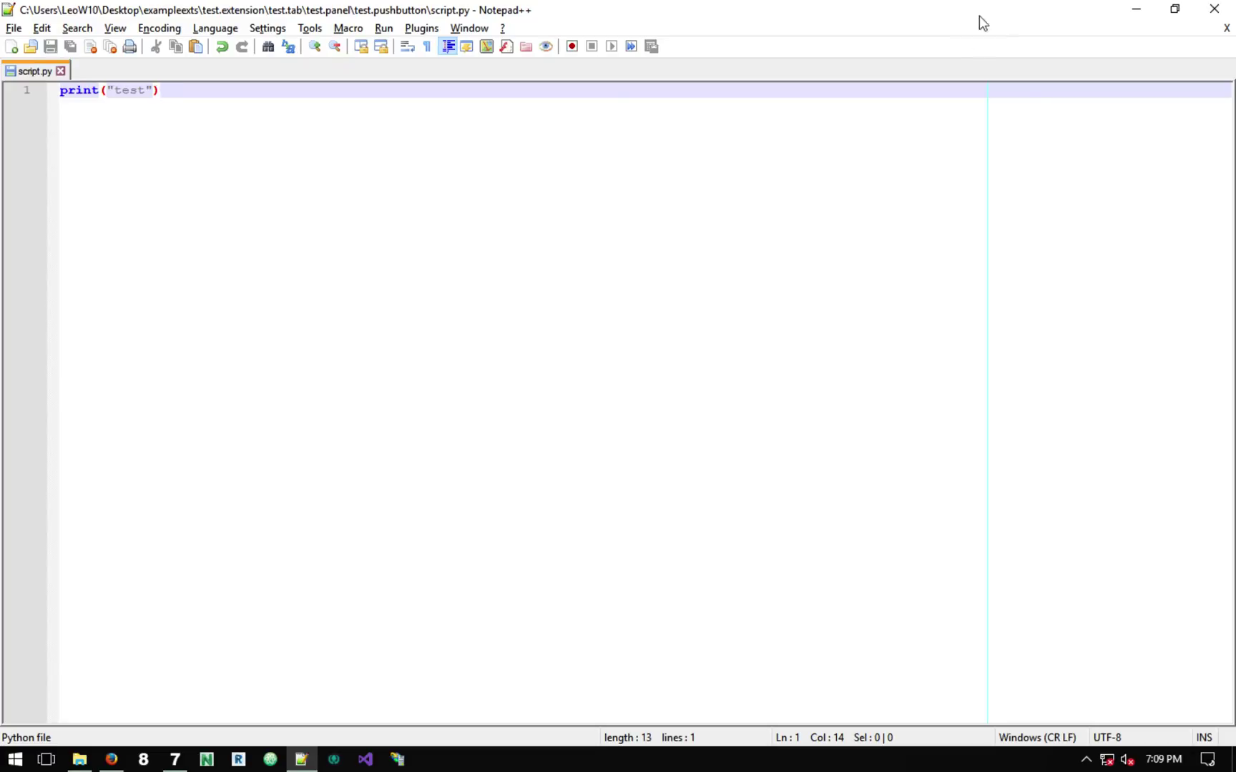
pyautogui.moveTo(978, 16); pyautogui.dragTo(946, 58)
pyautogui.click(1035, 69)
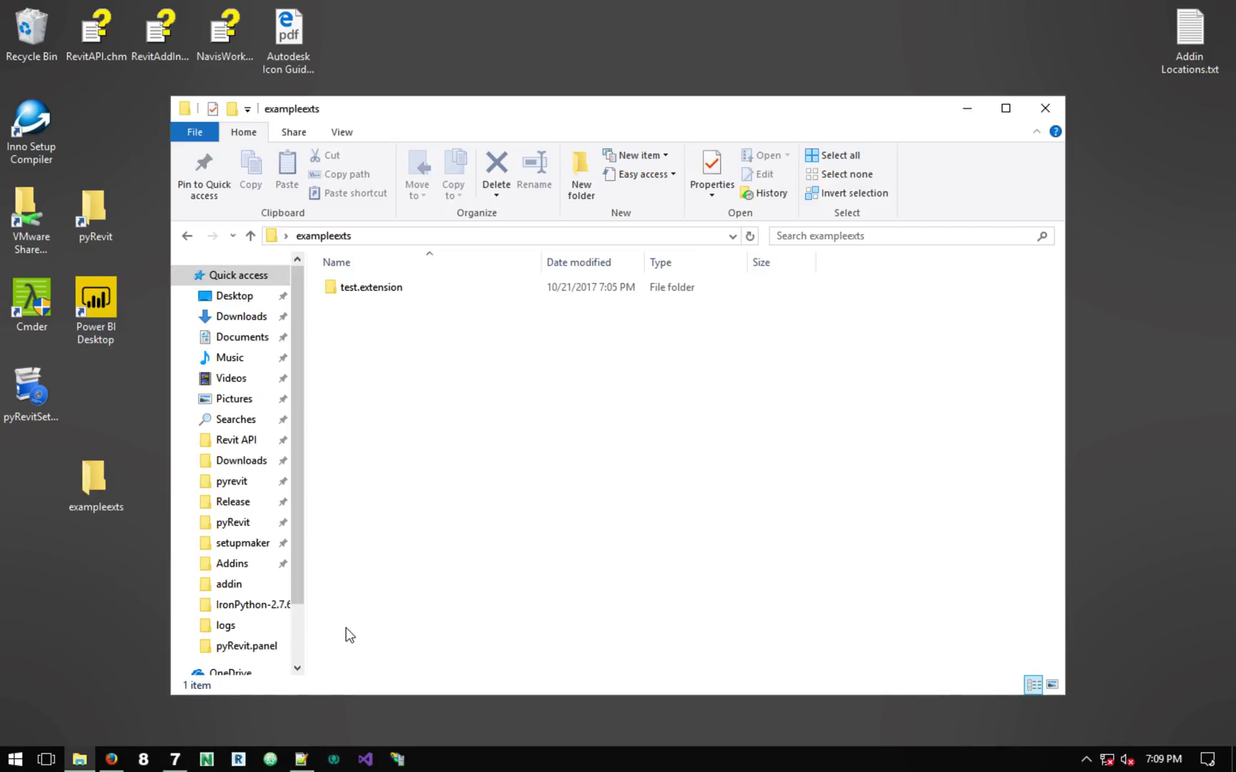
pyautogui.click(175, 759)
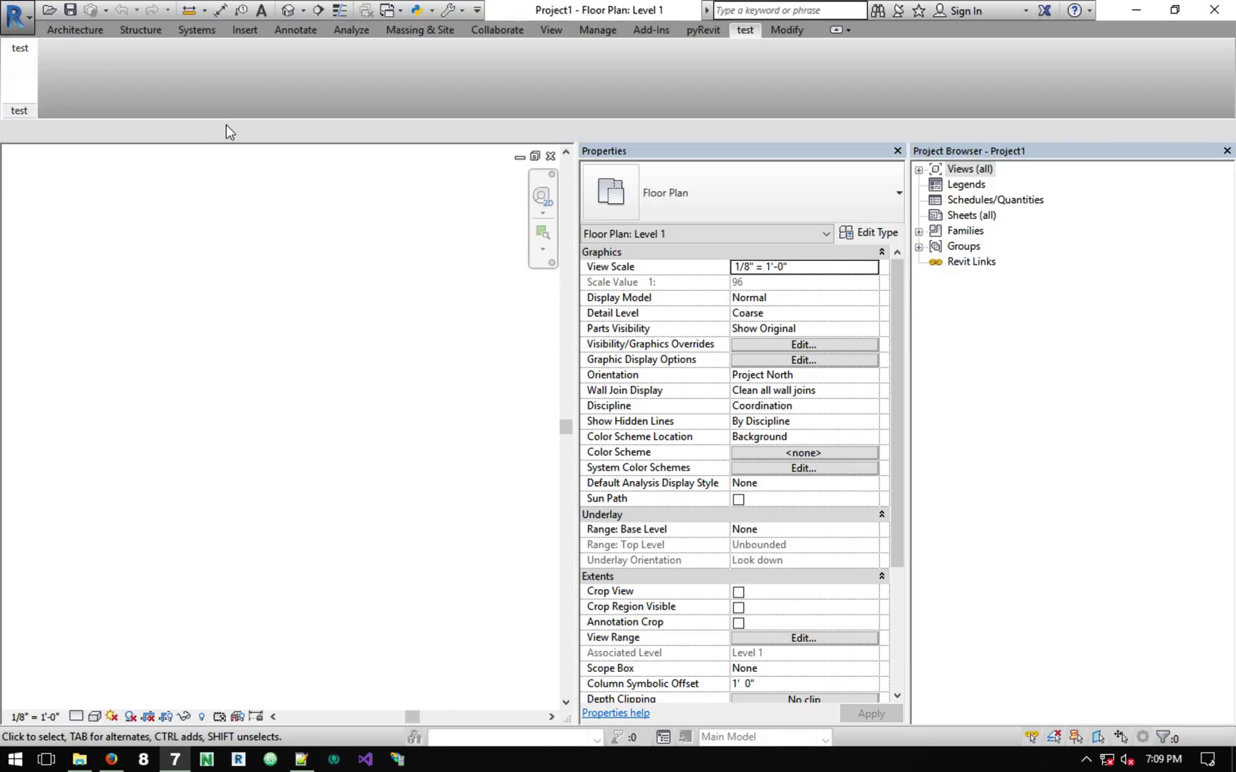
# Step: Run the test button on Revit's test tab, close its 'test' output, and reopen test.extension in Explorer
pyautogui.click(746, 36)
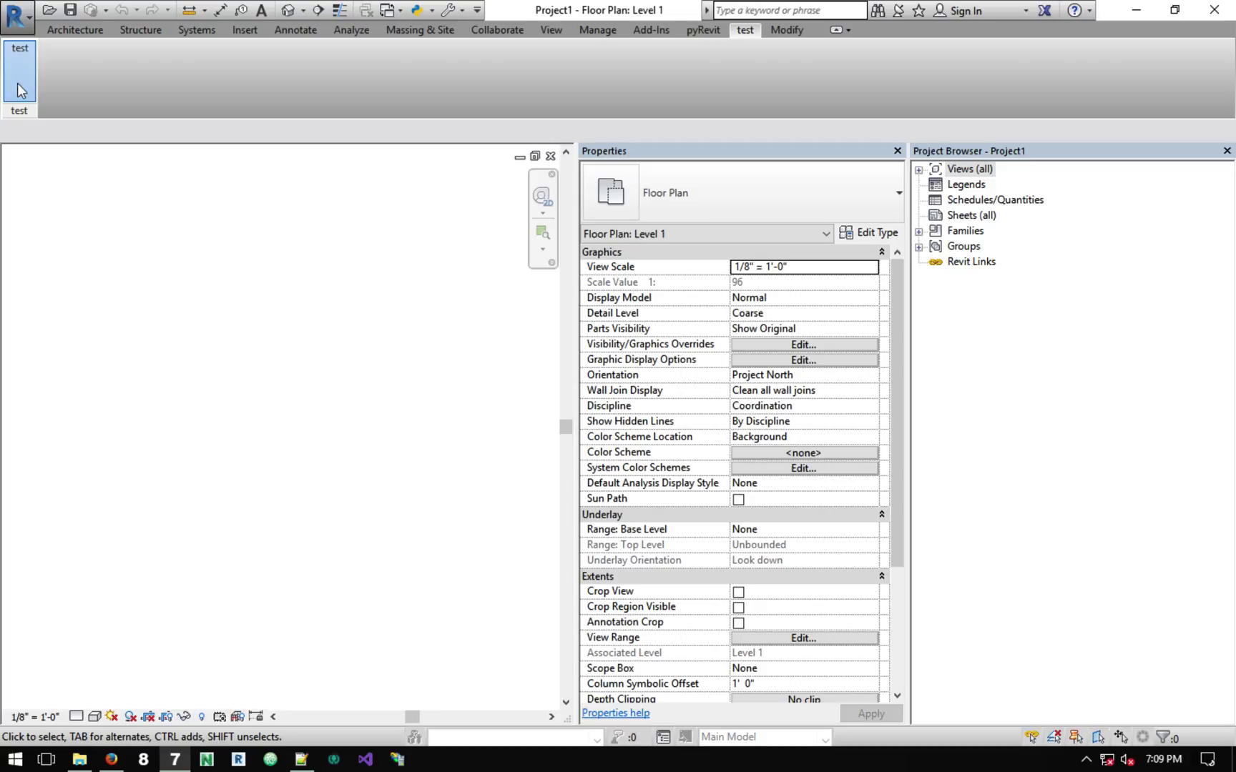
pyautogui.click(20, 90)
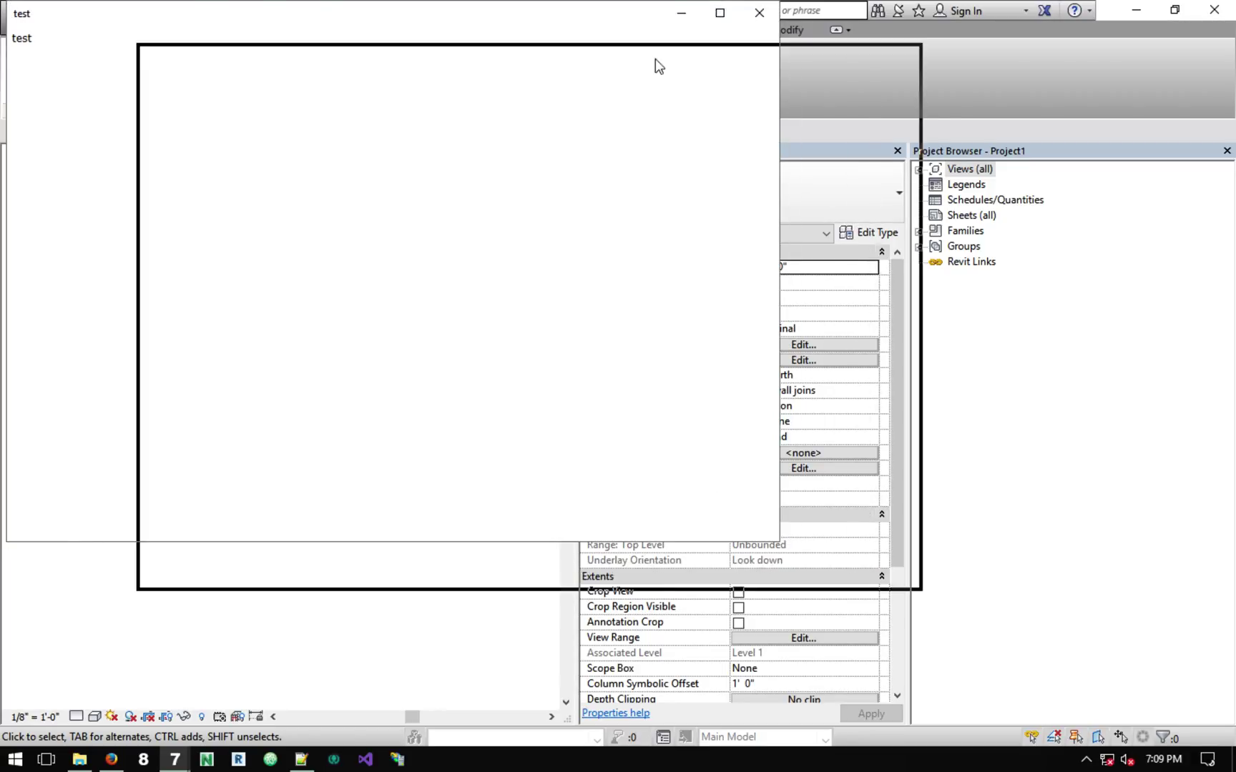
pyautogui.click(942, 72)
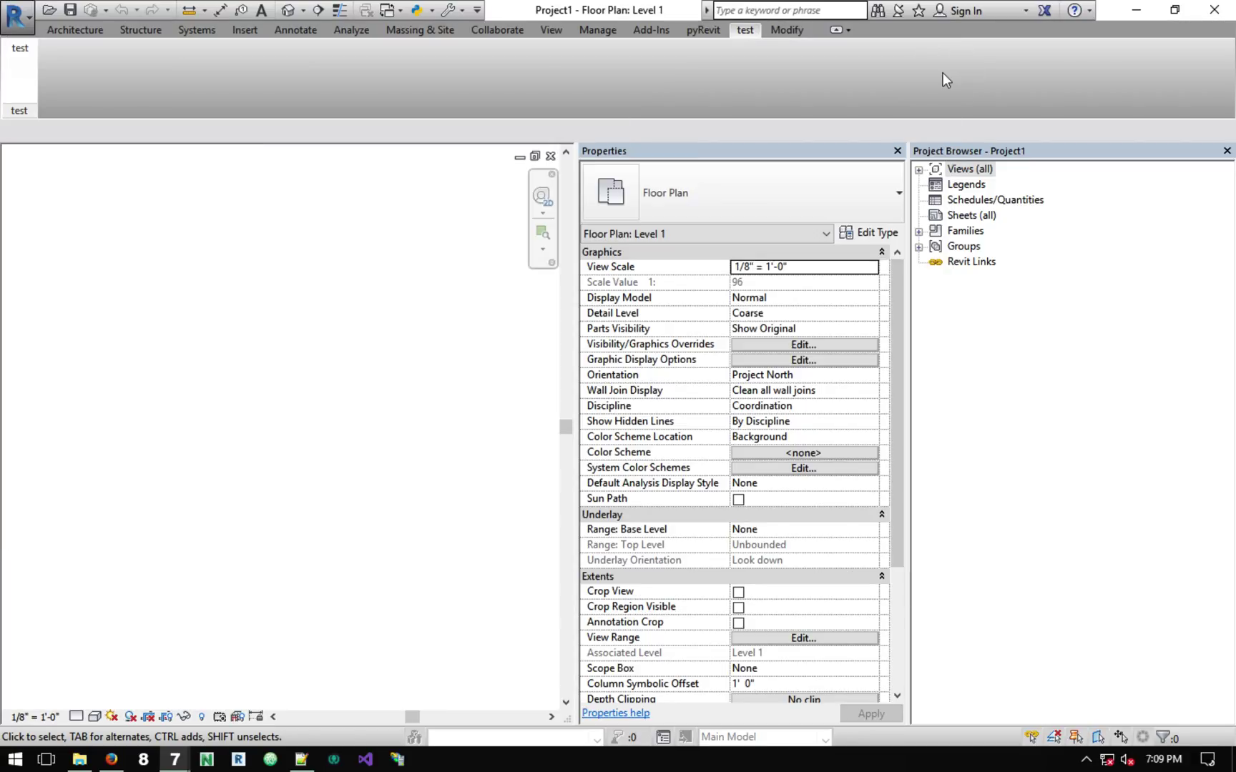
pyautogui.click(1134, 16)
pyautogui.doubleClick(391, 282)
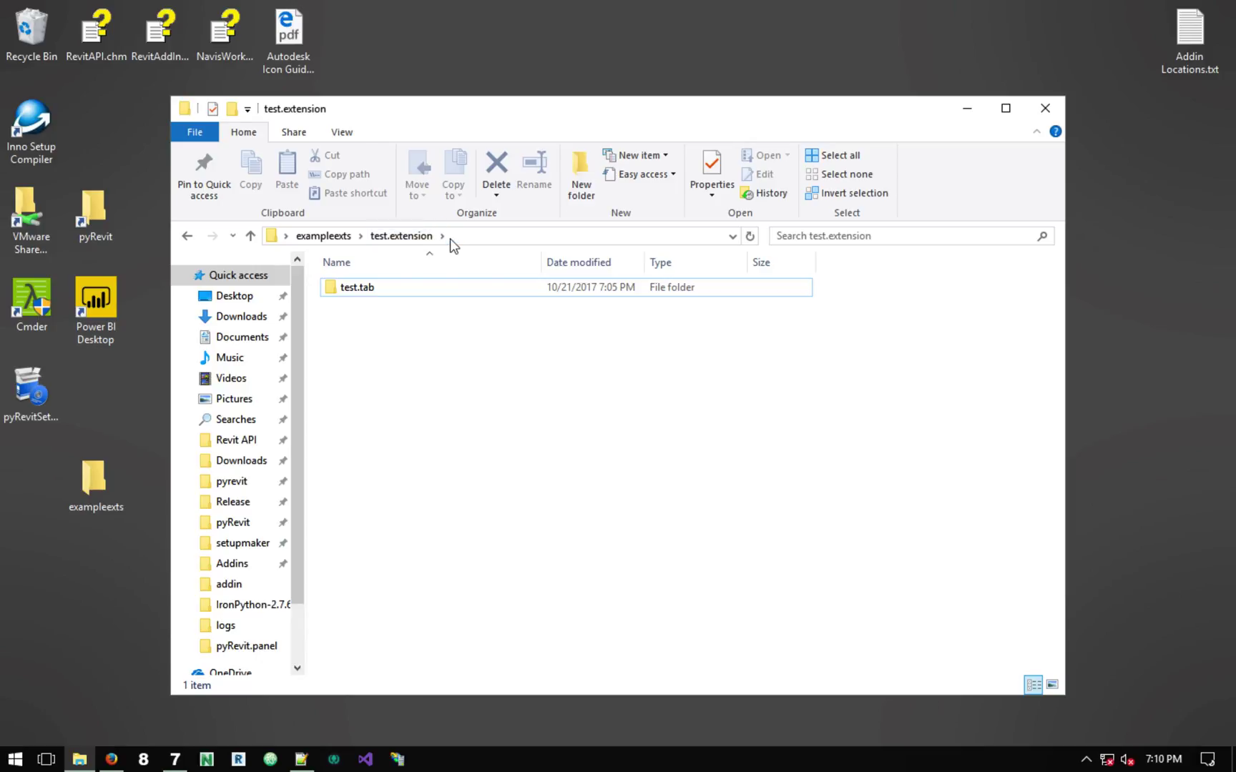
# Step: Create a folder named lib inside test.extension and open it
pyautogui.hotkey('ctrl', 'shift', 'n')
pyautogui.write('lib')
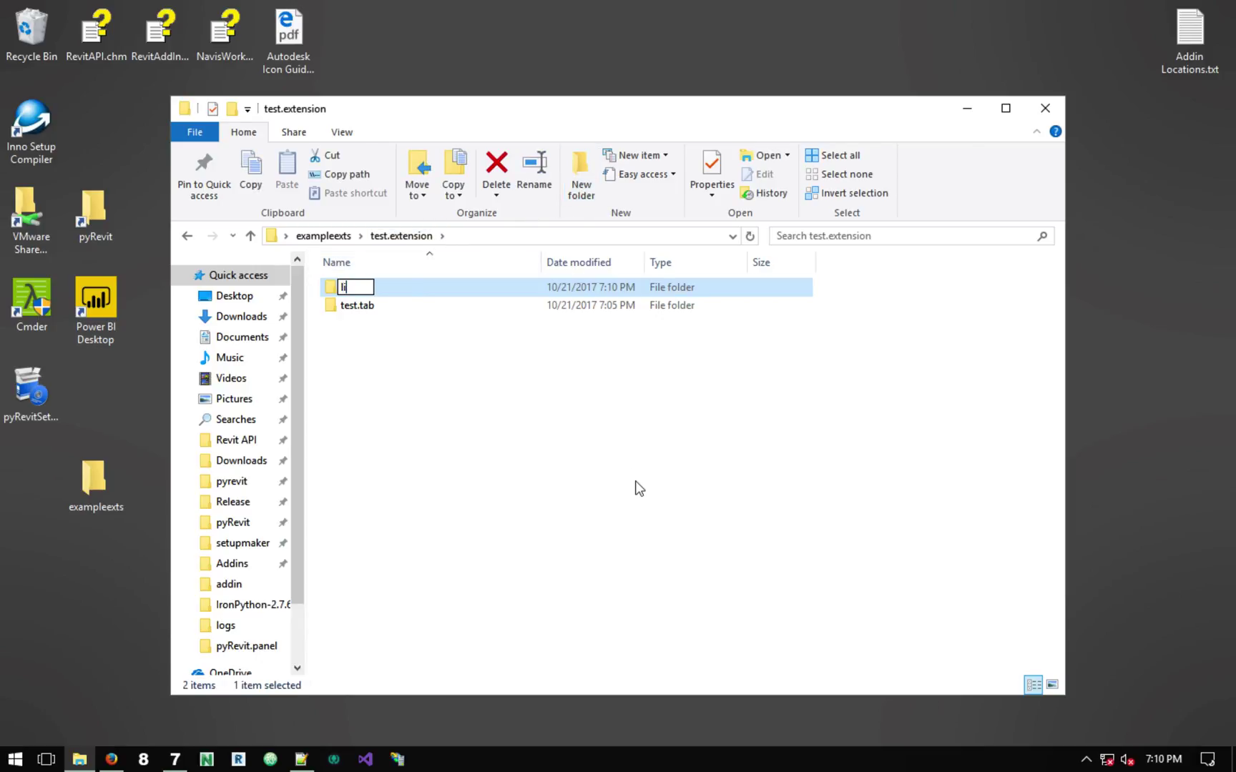
pyautogui.press('Return')
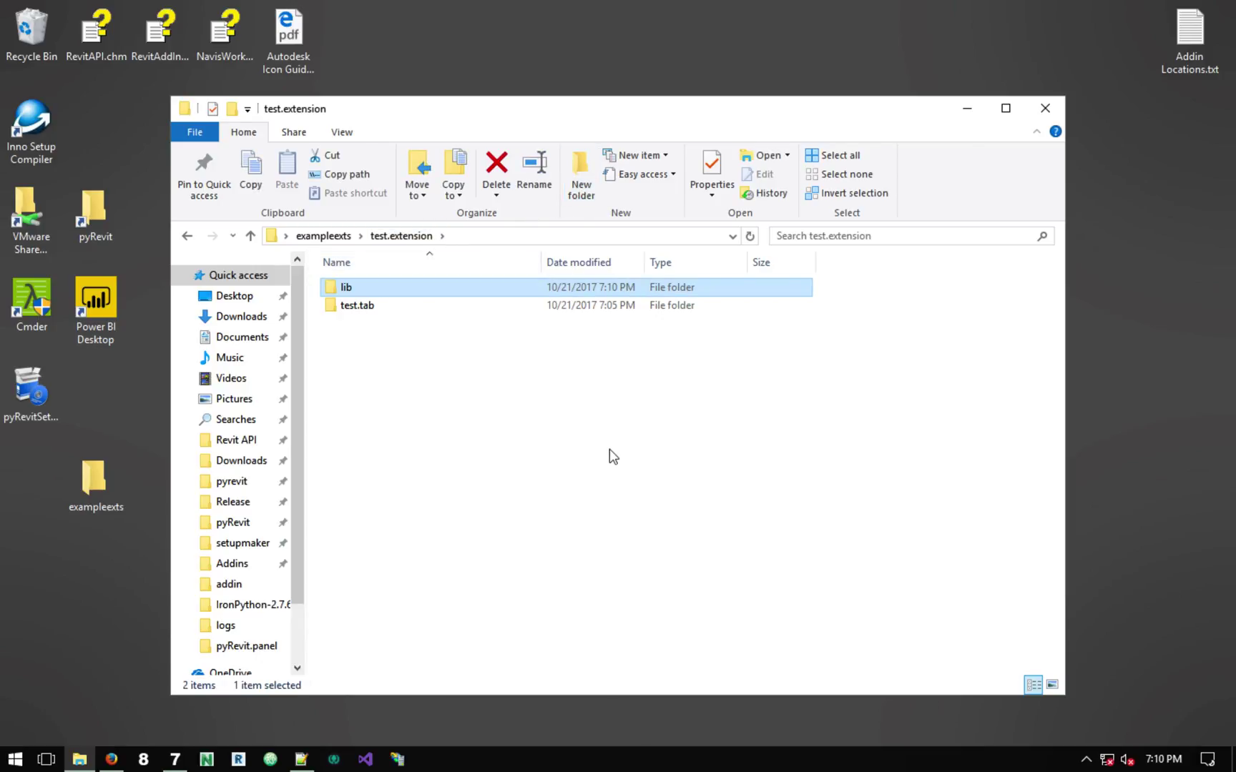
pyautogui.doubleClick(371, 290)
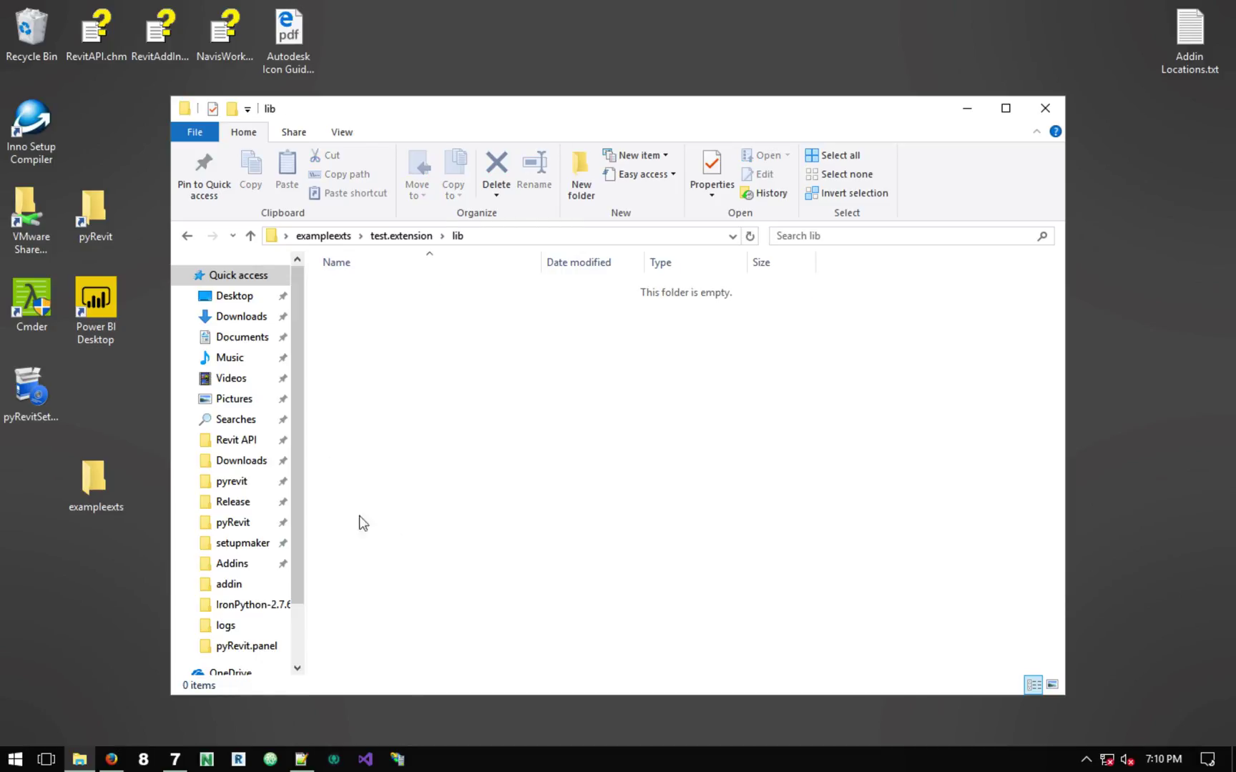
# Step: Create a mycomp folder inside lib and open it
pyautogui.rightClick(438, 324)
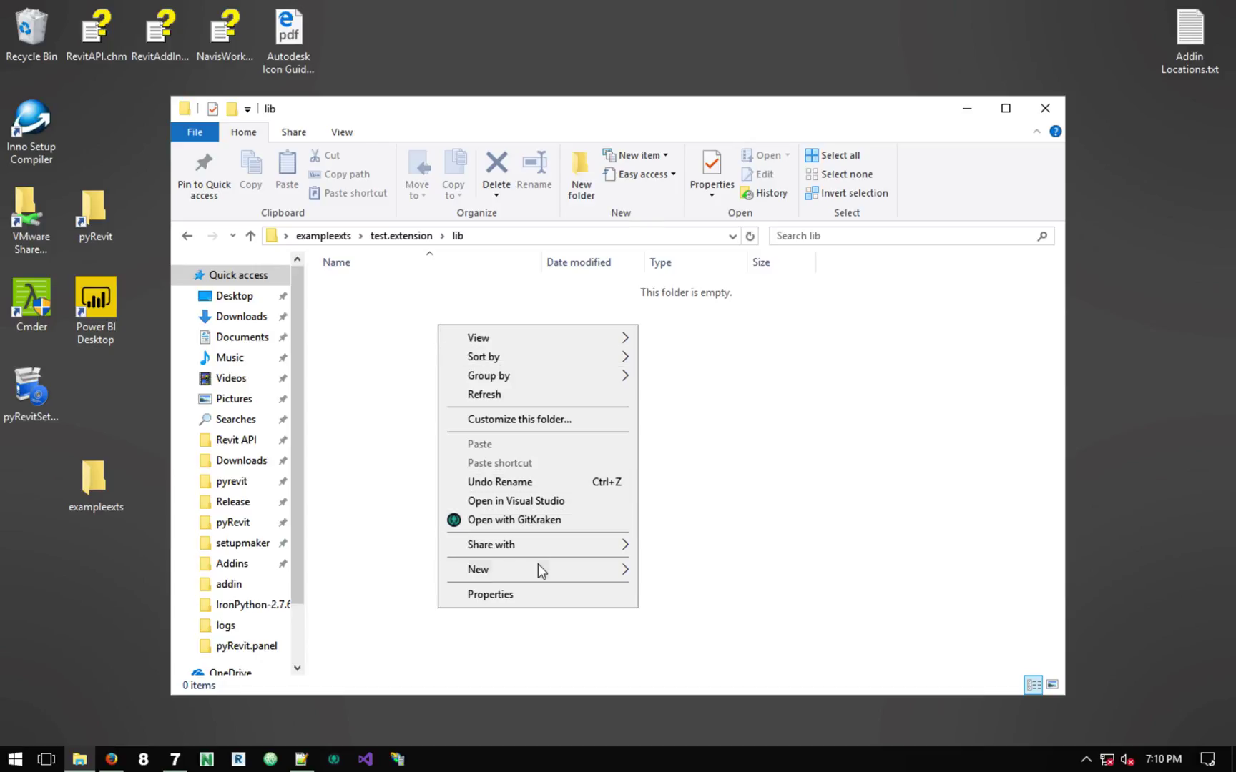
pyautogui.moveTo(537, 564)
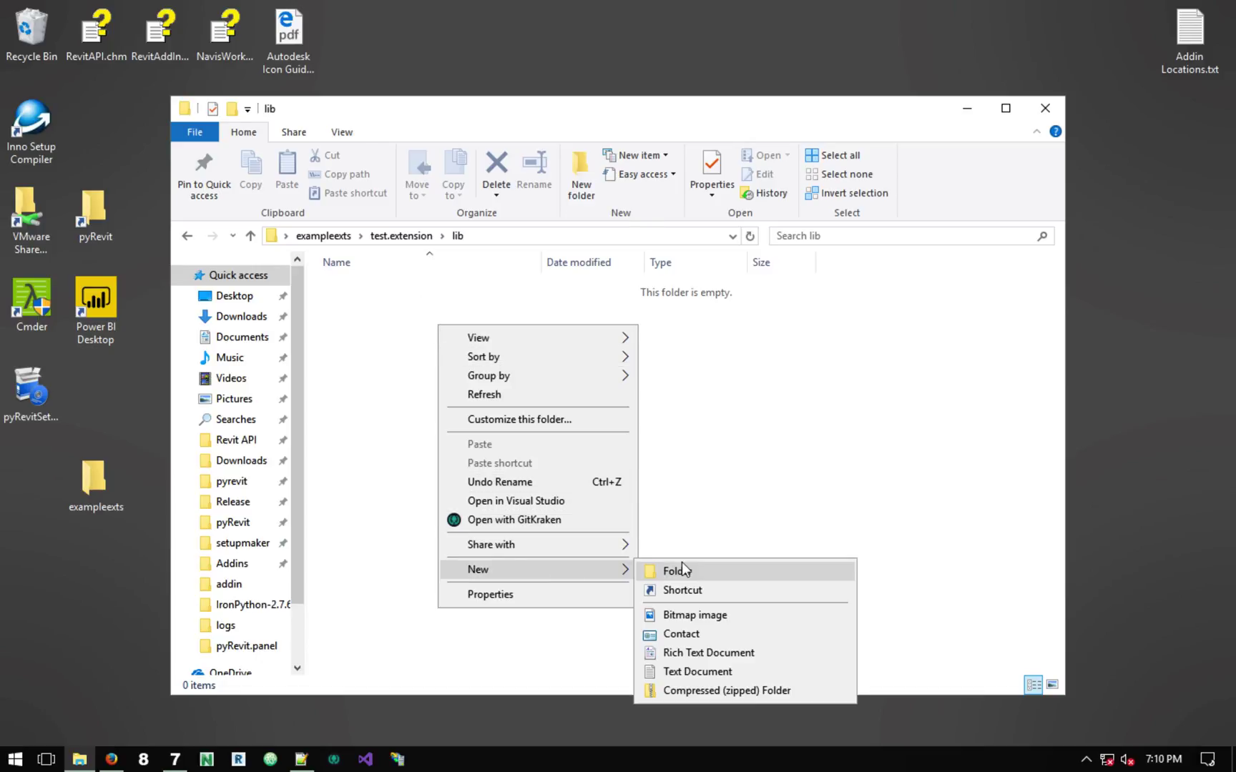
pyautogui.click(680, 570)
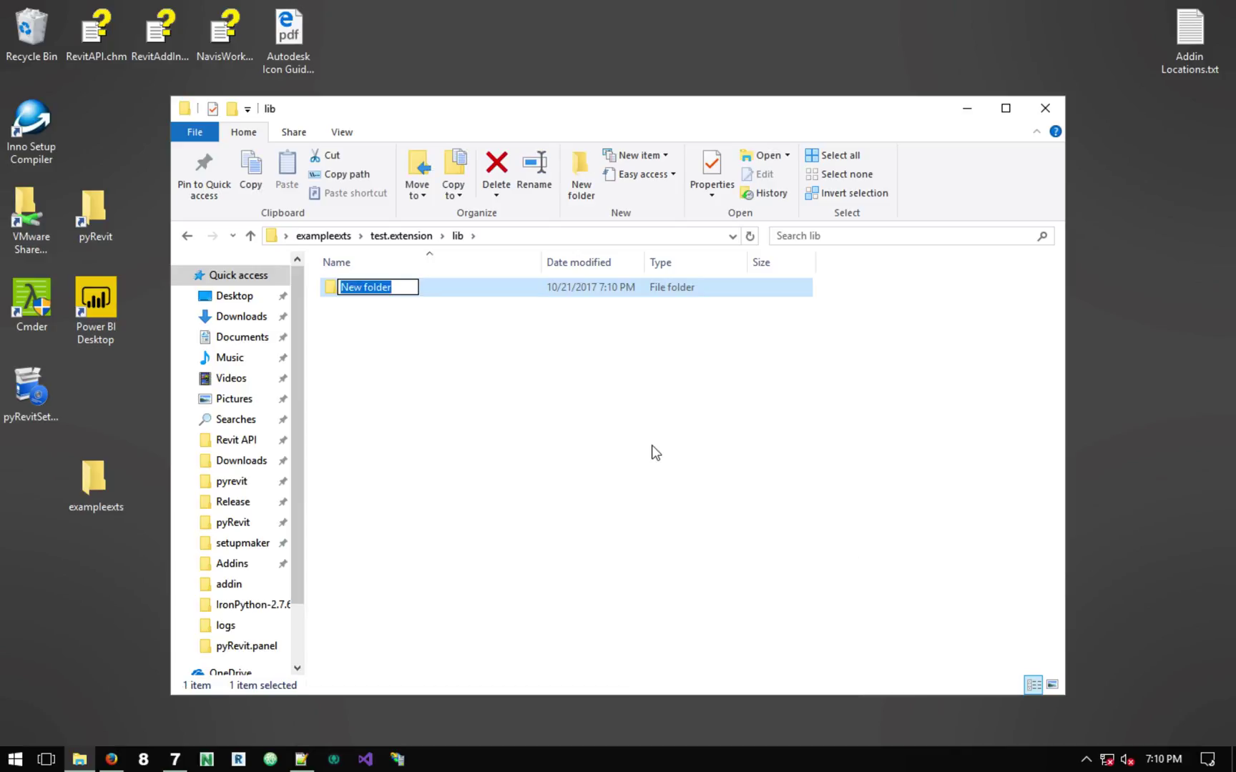
pyautogui.write('mycomp')
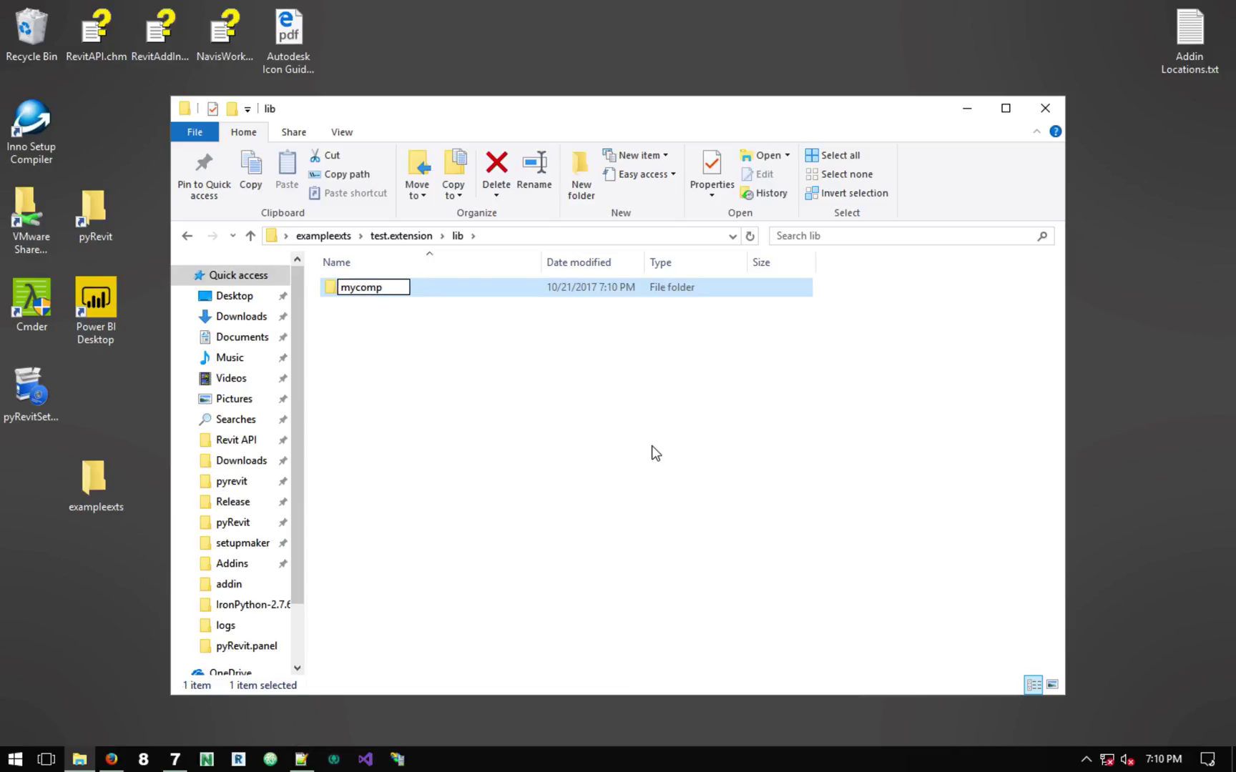
pyautogui.press('Return')
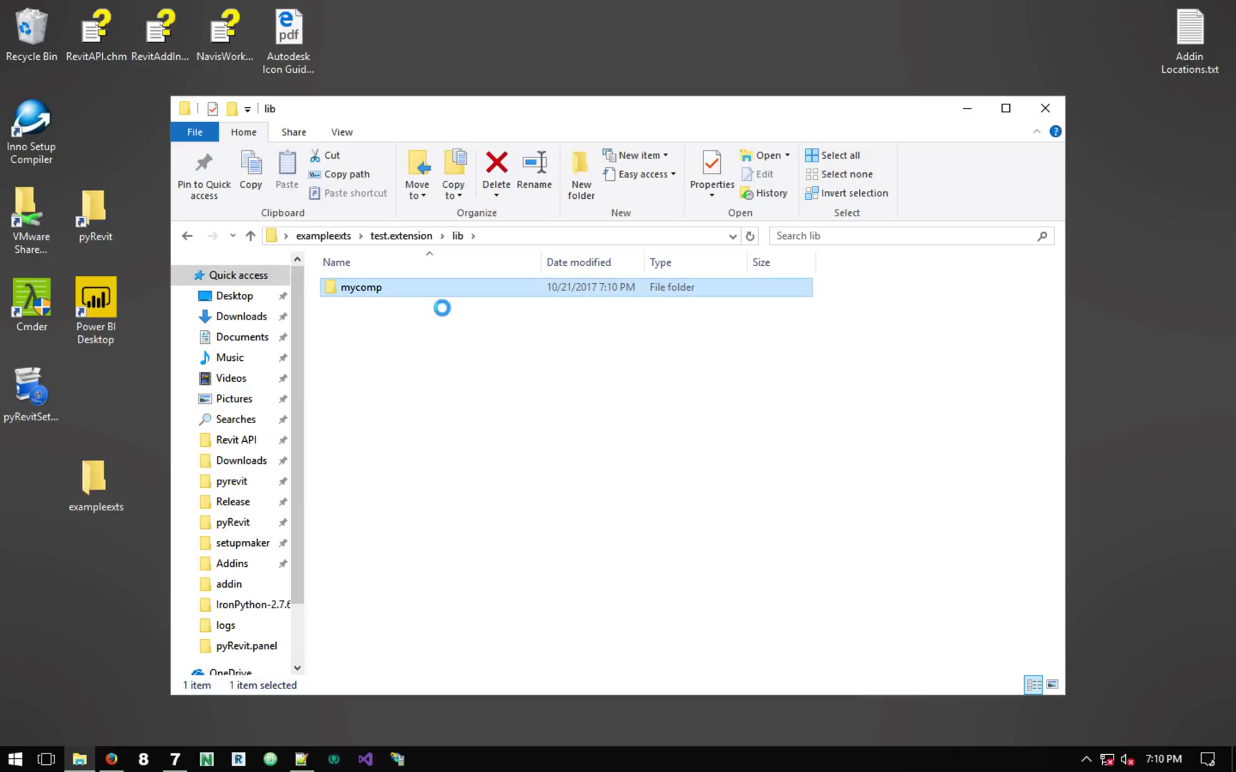
pyautogui.doubleClick(370, 286)
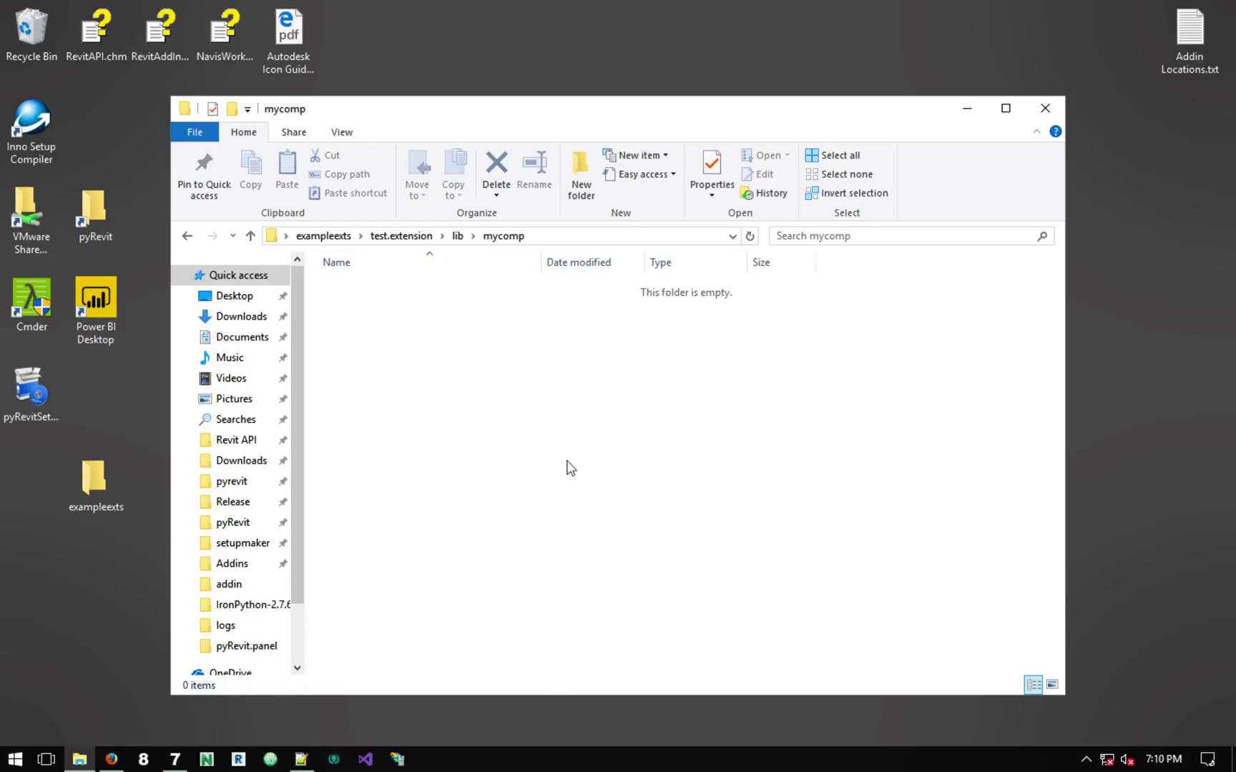
# Step: Create a new text document in mycomp and attempt to name it __init__.py
pyautogui.rightClick(462, 334)
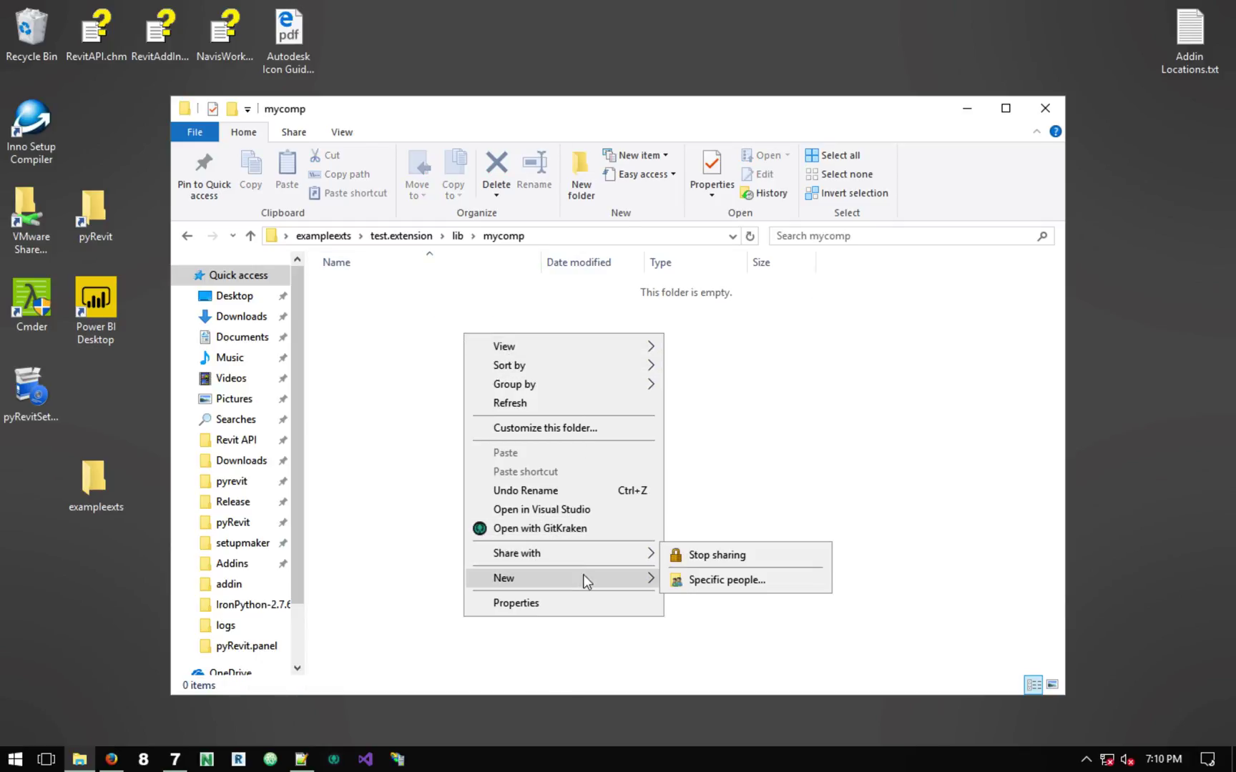
pyautogui.moveTo(583, 575)
pyautogui.click(705, 680)
pyautogui.write('__init__')
pyautogui.press('BackSpace')
pyautogui.press('BackSpace')
pyautogui.press('BackSpace')
pyautogui.write('py')
pyautogui.press('Return')
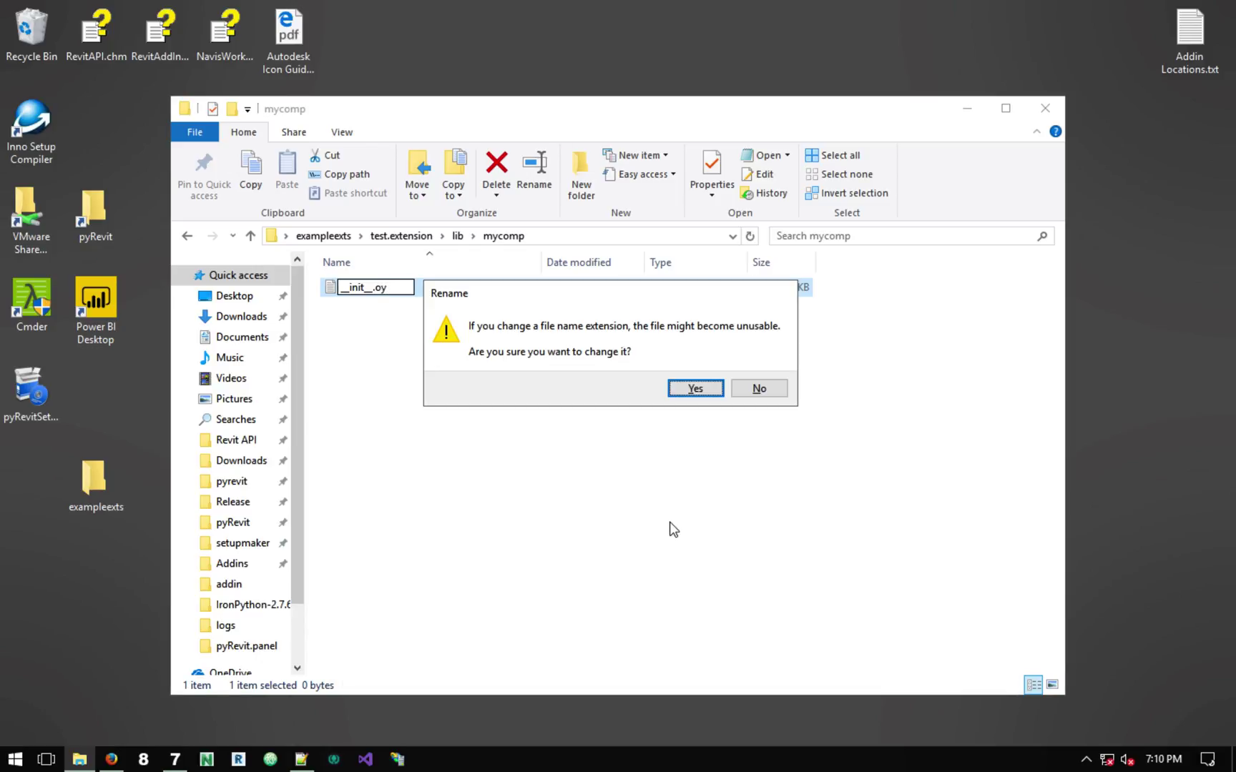
pyautogui.press('Tab')
pyautogui.press('Tab')
pyautogui.press('Tab')
pyautogui.press('Return')
pyautogui.press('Escape')
pyautogui.press('F1')
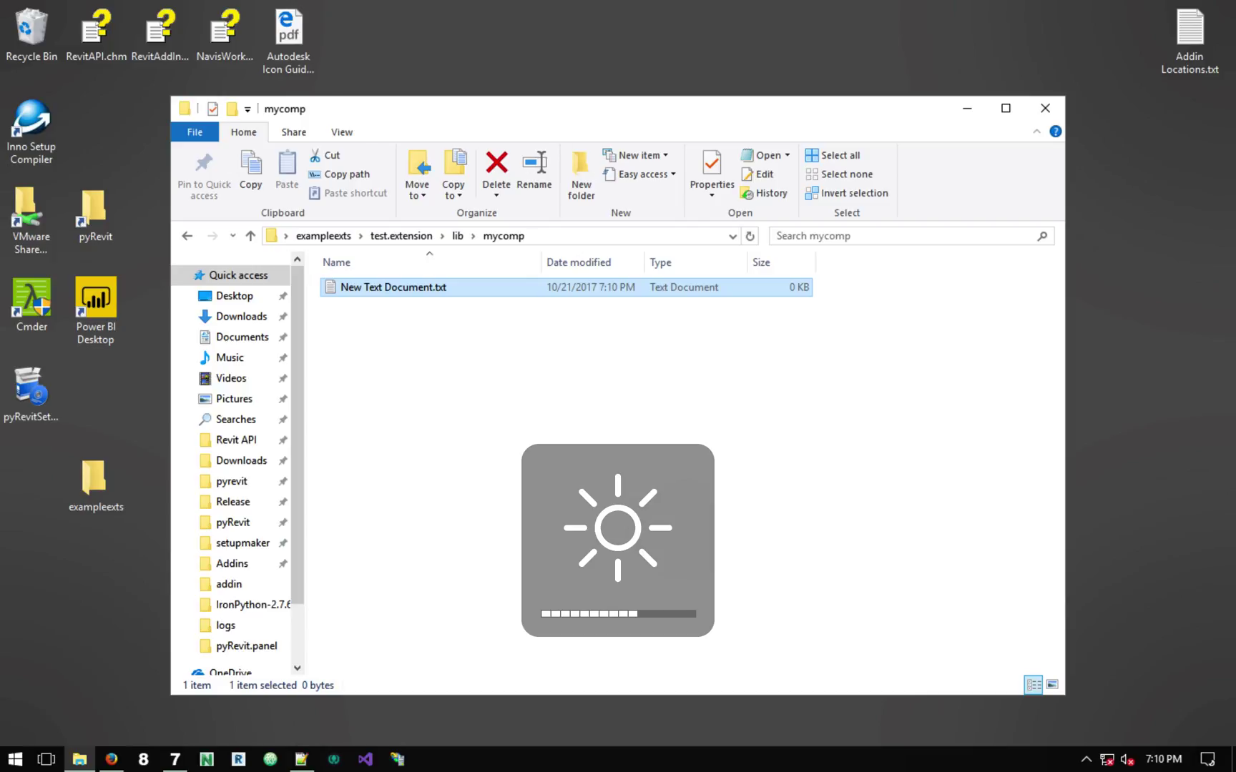
# Step: Rename the text document to __init__.py, replacing the .txt extension
pyautogui.click(433, 331)
pyautogui.click(392, 289)
pyautogui.click(362, 289)
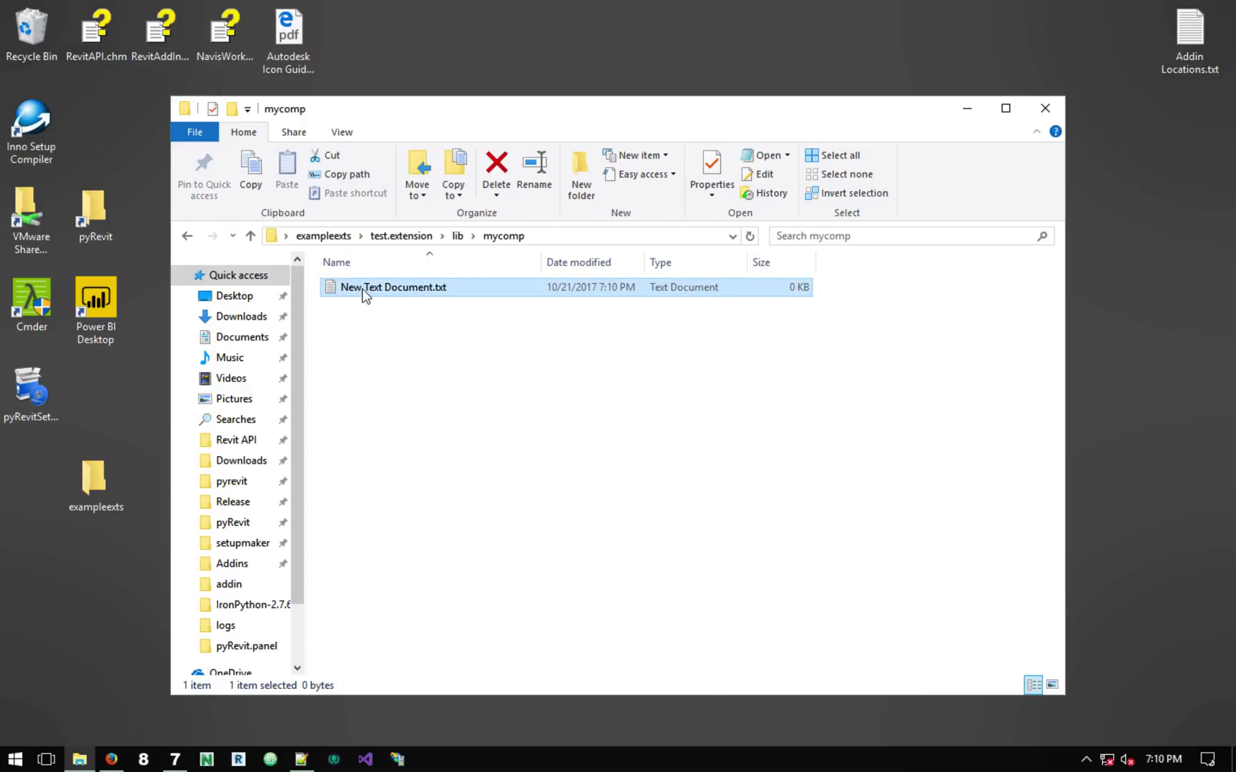
pyautogui.write('__init__')
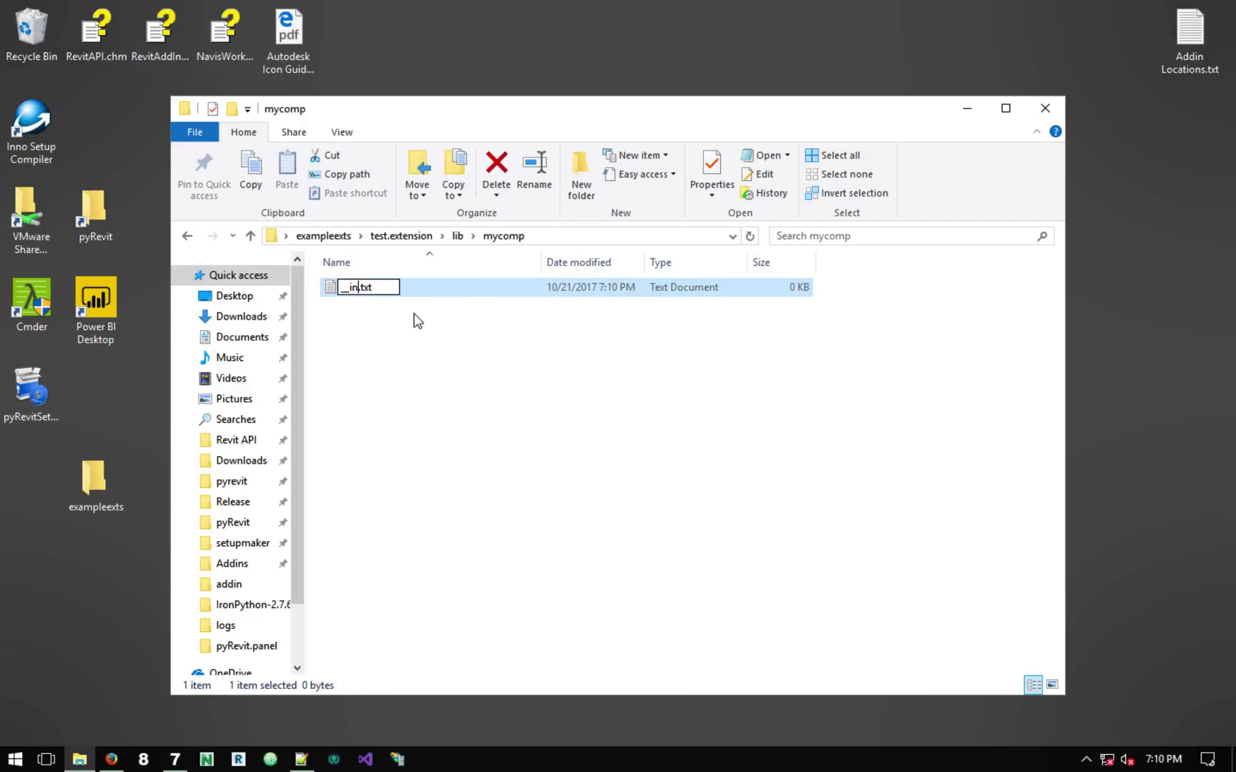
pyautogui.press('BackSpace')
pyautogui.press('BackSpace')
pyautogui.press('BackSpace')
pyautogui.write('py')
pyautogui.press('Return')
pyautogui.press('Return')
# Step: Open __init__.py for editing in Notepad++
pyautogui.rightClick(383, 327)
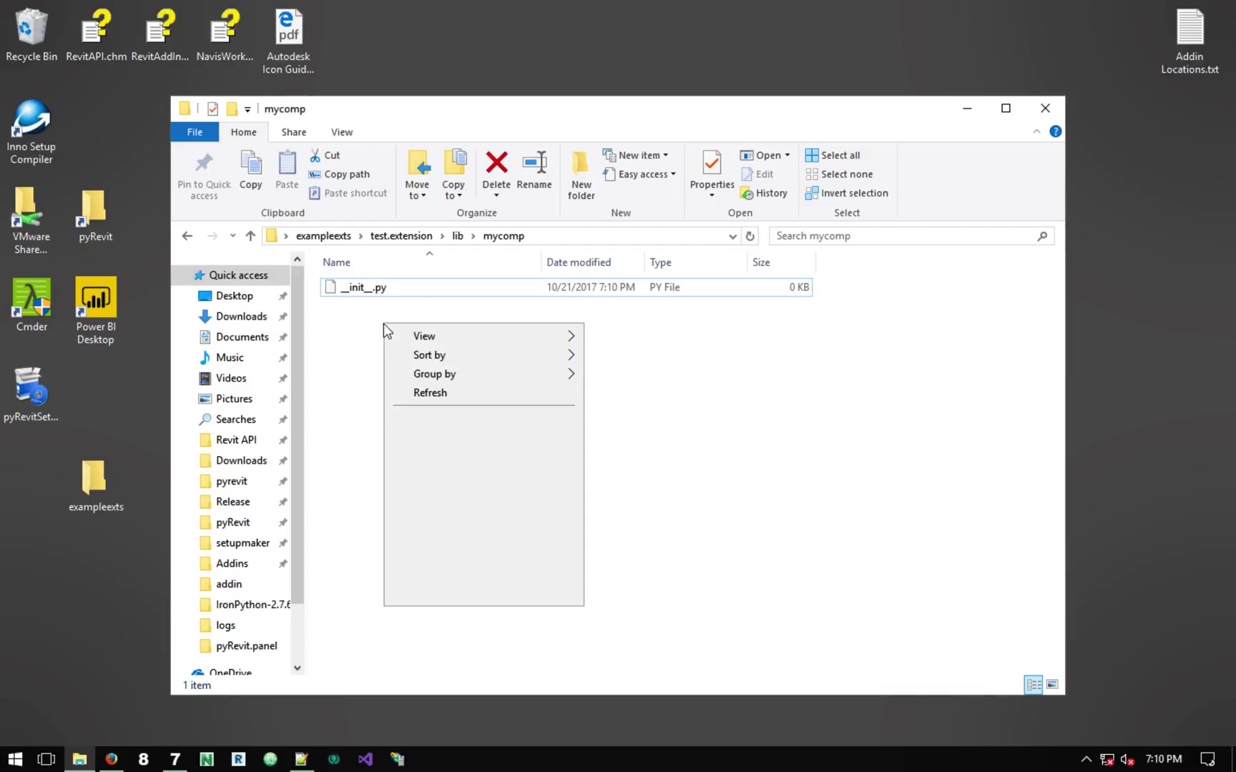
pyautogui.click(369, 289)
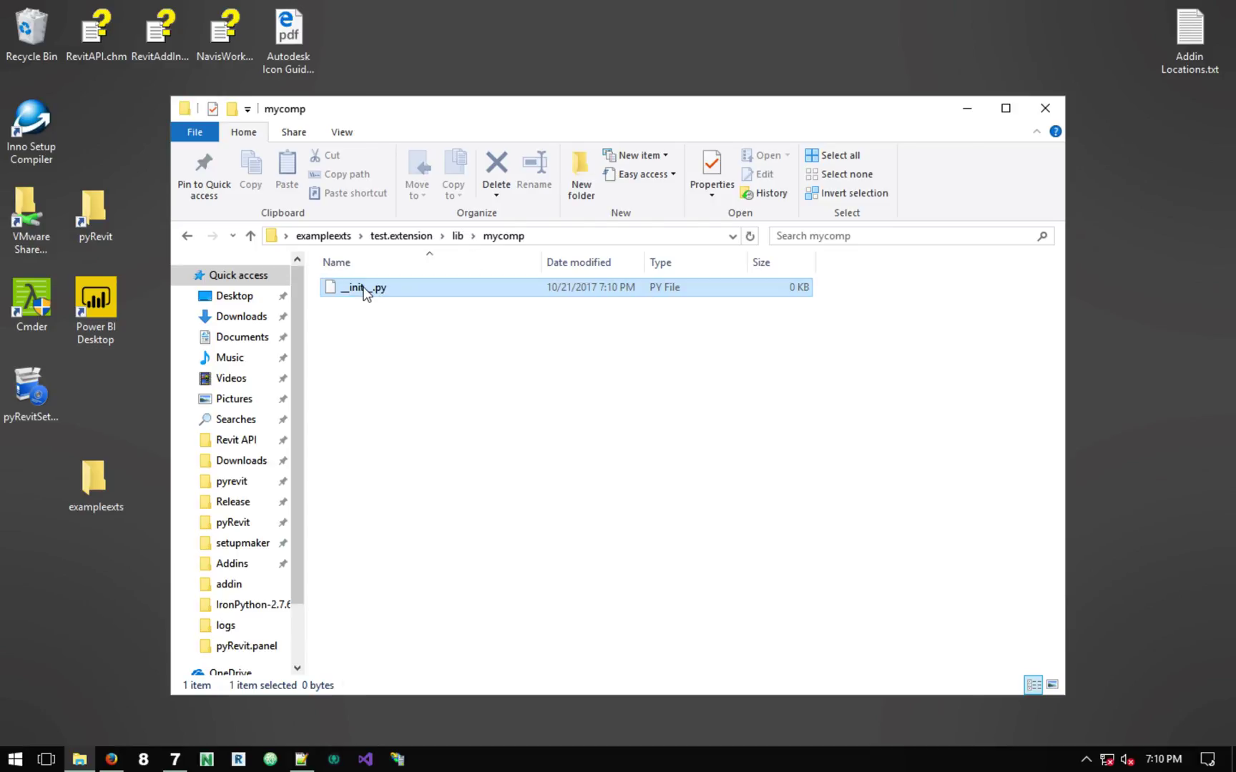
pyautogui.rightClick(368, 289)
pyautogui.click(458, 355)
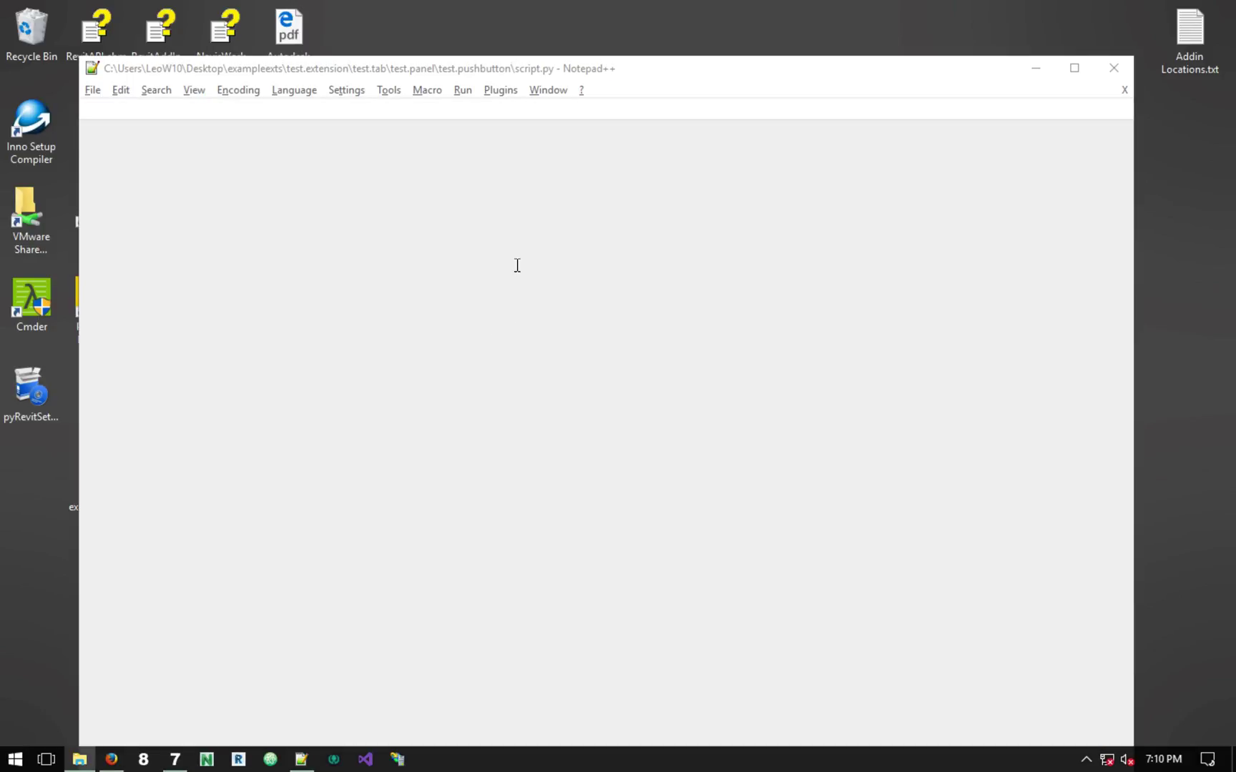
# Step: Write the function header def users(): in __init__.py
pyautogui.write('def')
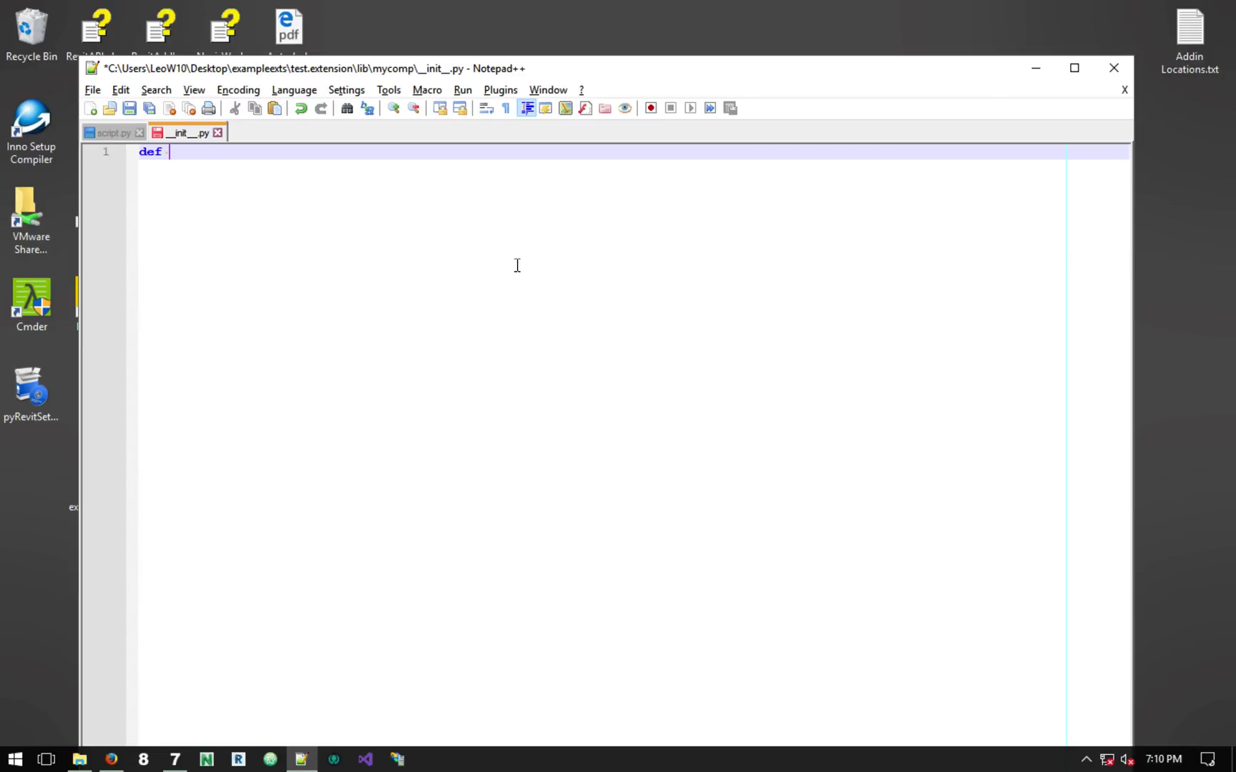
pyautogui.write(' special')
pyautogui.press('BackSpace')
pyautogui.press('BackSpace')
pyautogui.press('BackSpace')
pyautogui.press('BackSpace')
pyautogui.press('BackSpace')
pyautogui.press('BackSpace')
pyautogui.write('myco')
pyautogui.press('BackSpace')
pyautogui.press('BackSpace')
pyautogui.press('BackSpace')
pyautogui.press('BackSpace')
pyautogui.write('uusers():')
pyautogui.press('Return')
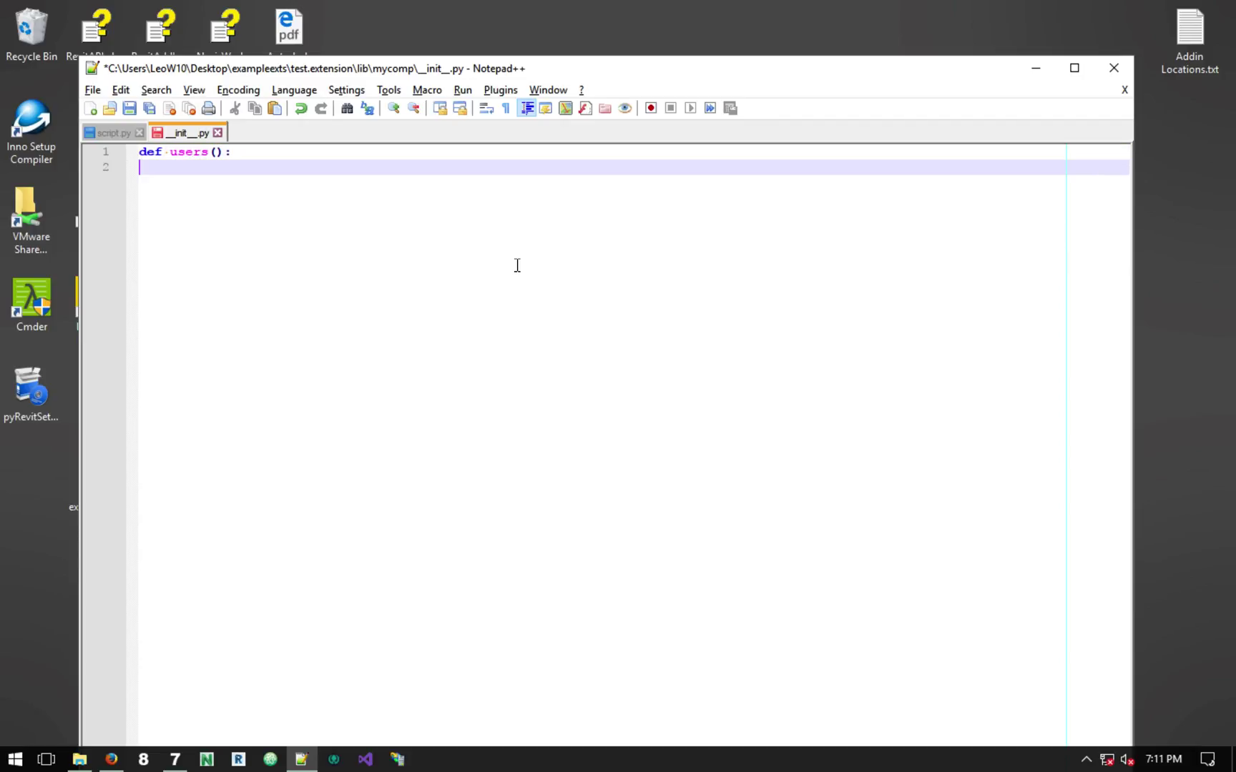
# Step: Add the body return ['user1', 'user2'], save the file, and minimize Notepad++
pyautogui.press('Tab')
pyautogui.write('return')
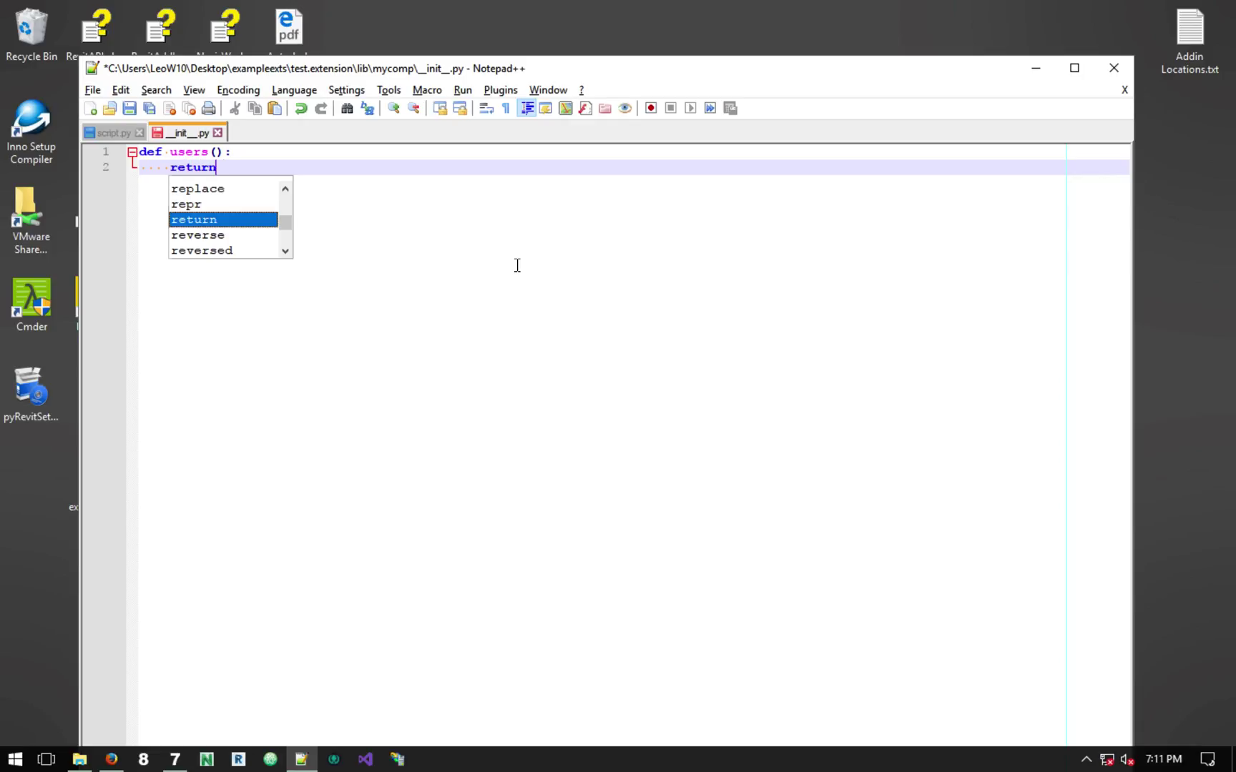
pyautogui.write(' [')
pyautogui.write("'")
pyautogui.write("user1'")
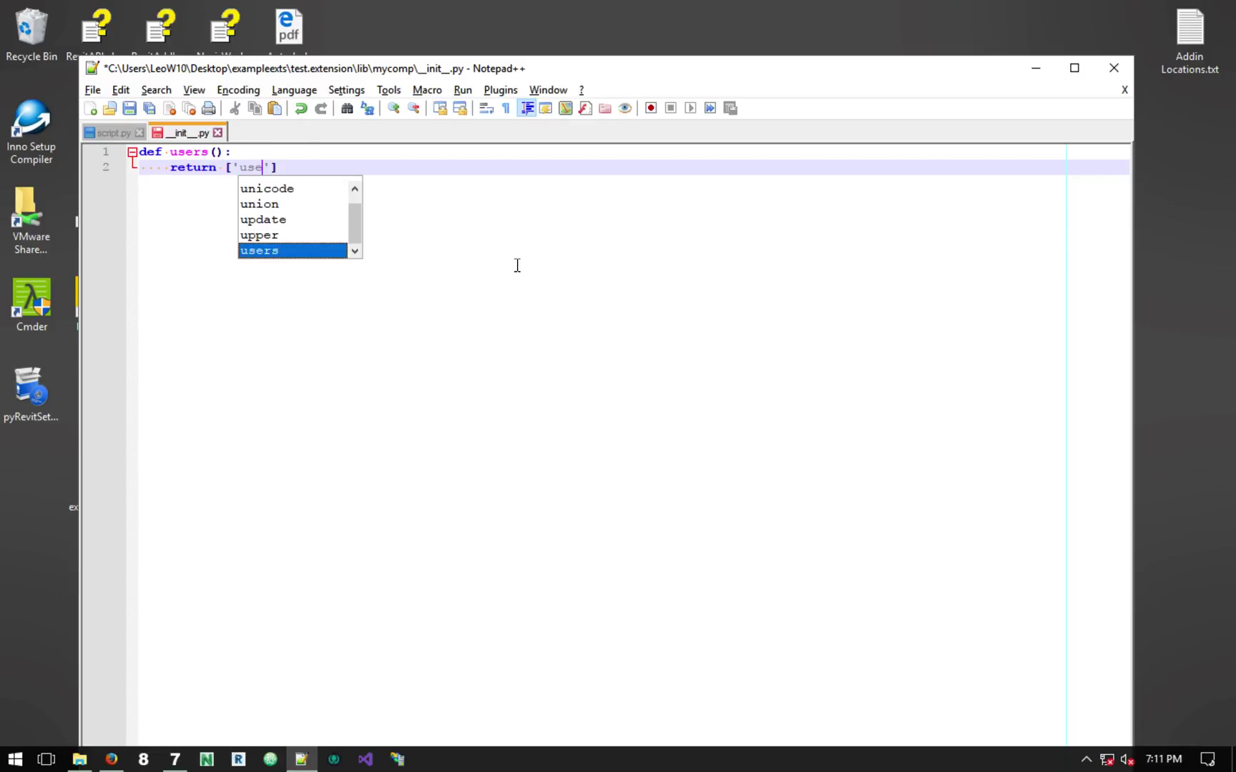
pyautogui.write(', [')
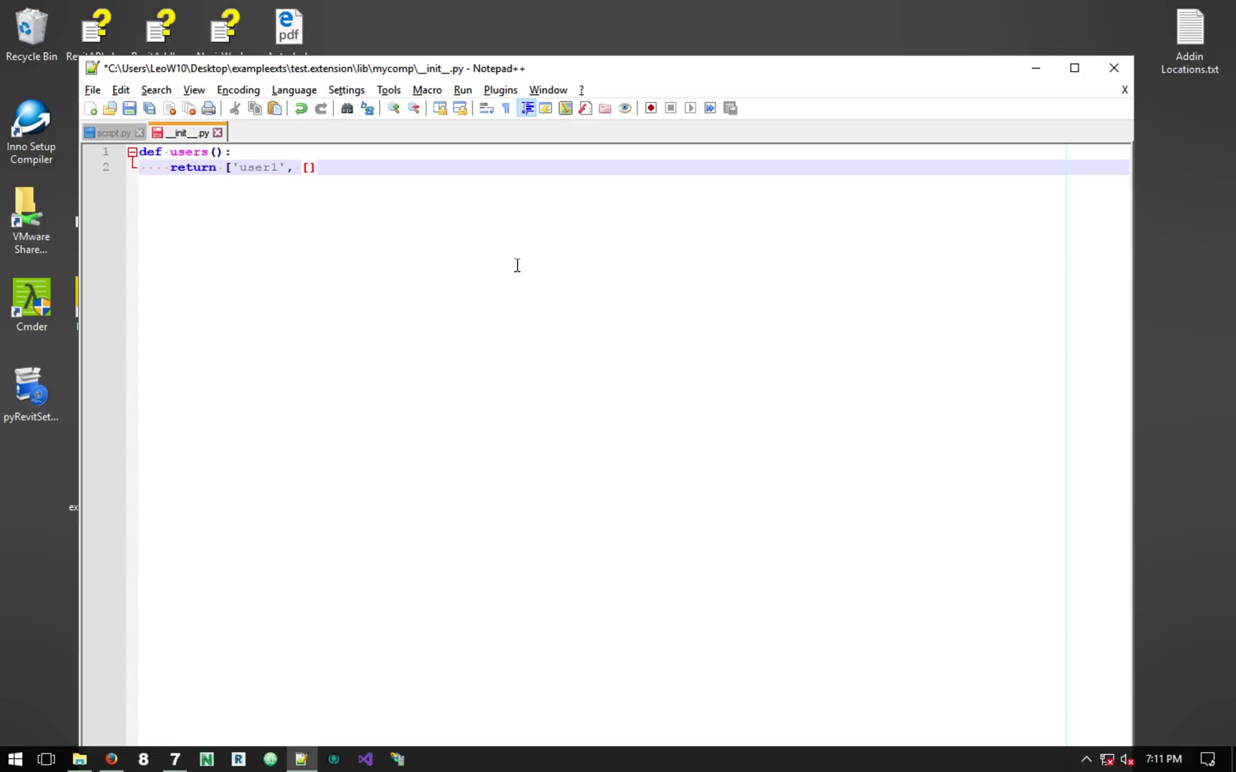
pyautogui.write('user')
pyautogui.press('BackSpace')
pyautogui.press('BackSpace')
pyautogui.press('BackSpace')
pyautogui.press('BackSpace')
pyautogui.press('BackSpace')
pyautogui.write("'user2")
pyautogui.press('End')
pyautogui.hotkey('ctrl', 's')
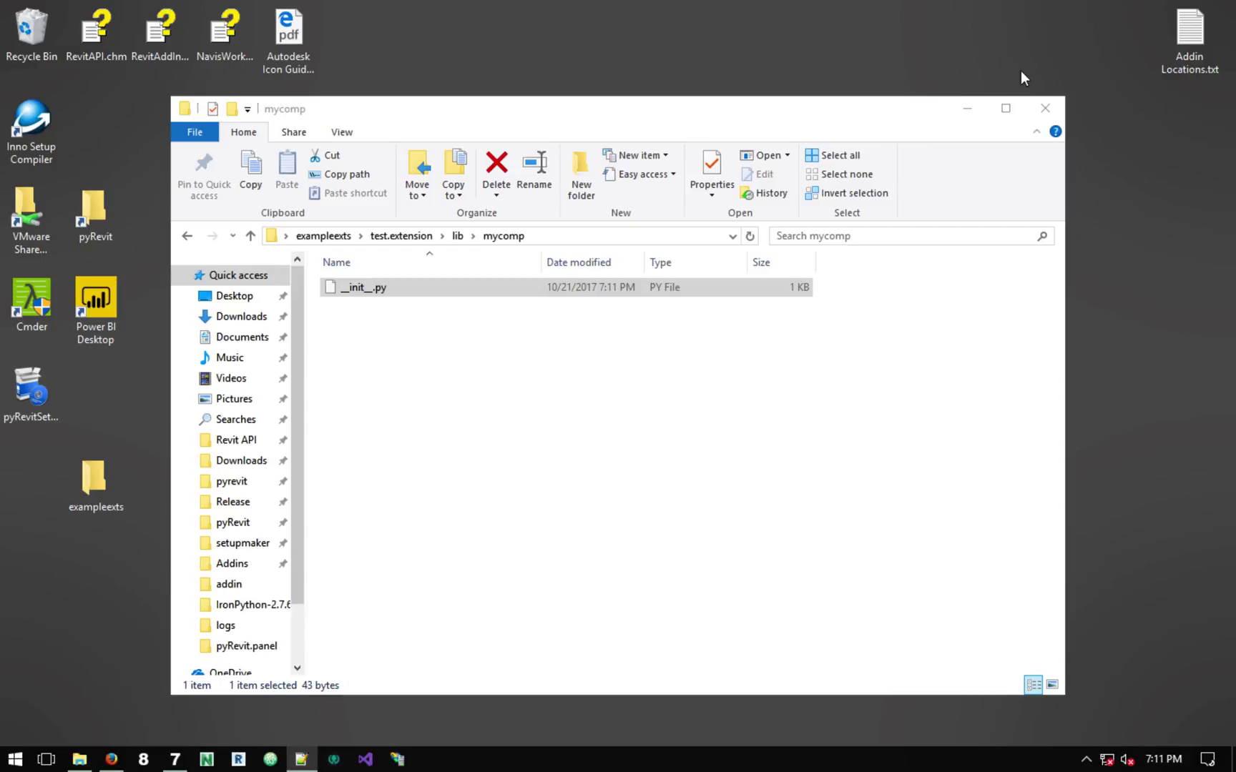
pyautogui.click(1035, 68)
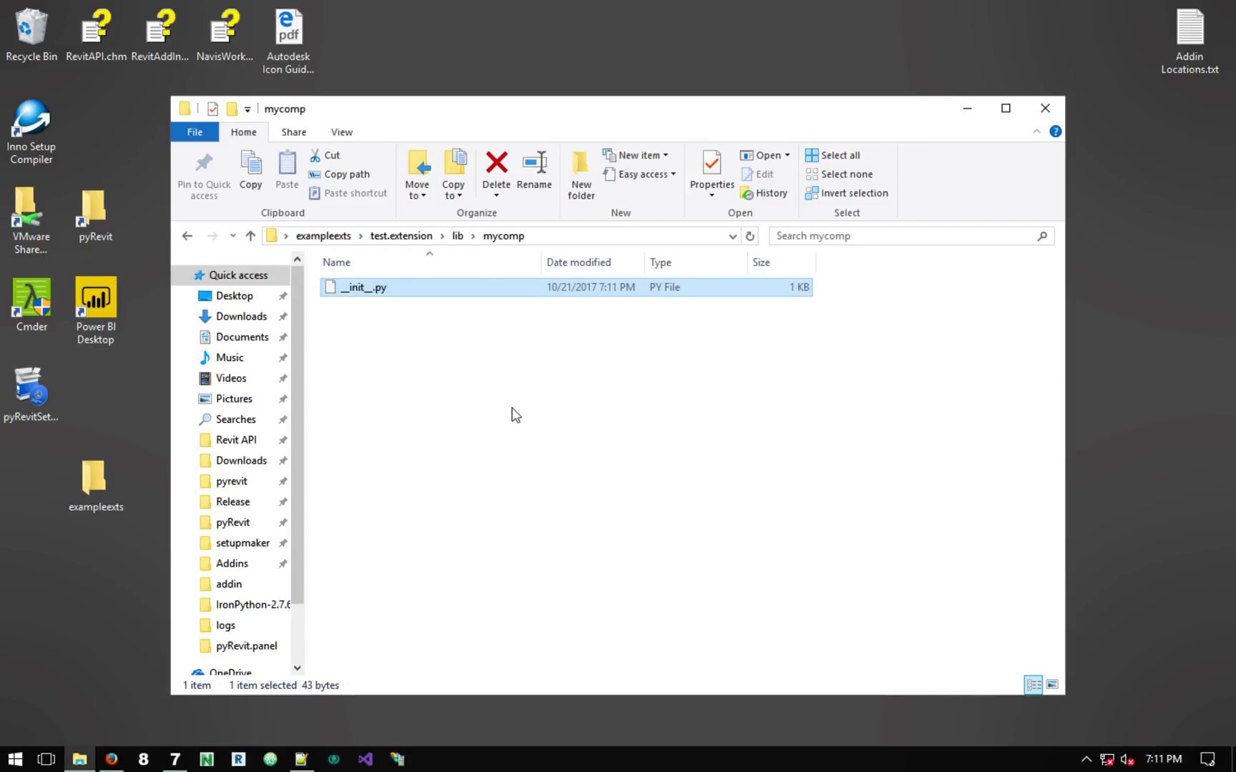
# Step: Go up through lib to test.extension, select test.tab, and bring Notepad++ back
pyautogui.click(457, 236)
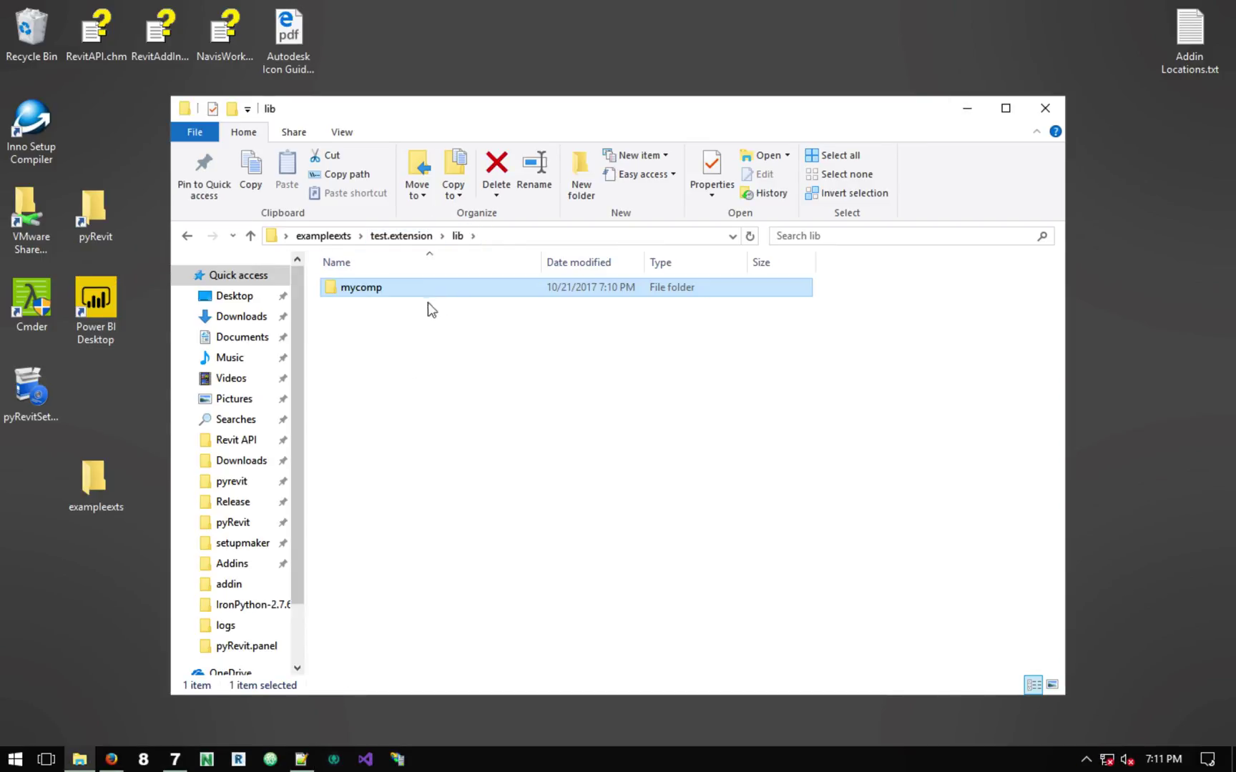
pyautogui.click(427, 239)
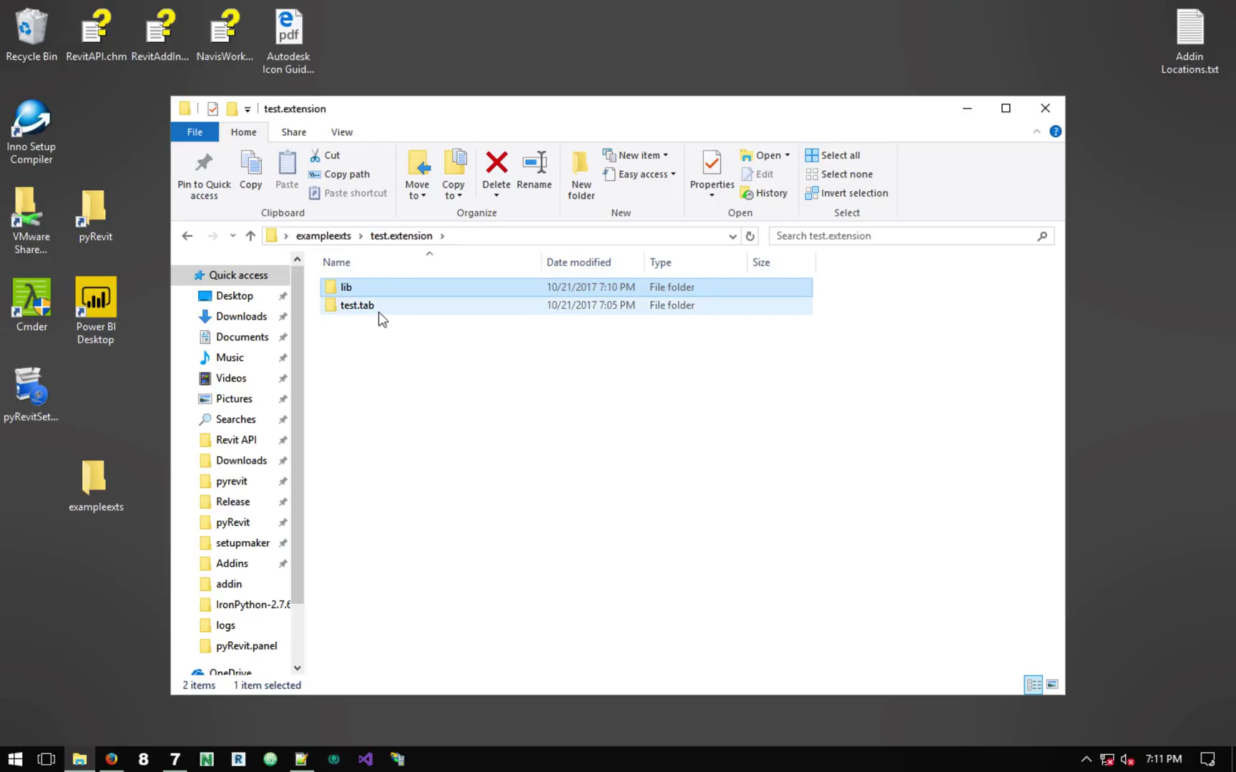
pyautogui.click(378, 312)
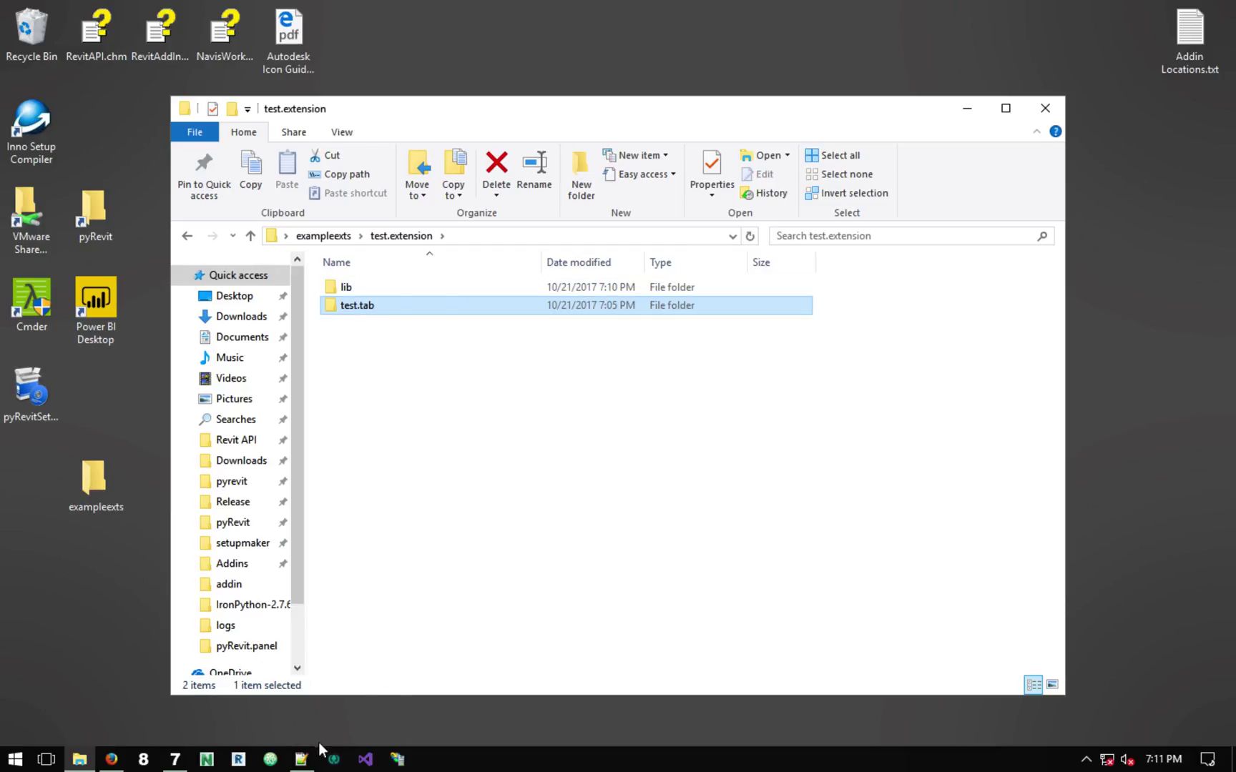
pyautogui.click(301, 759)
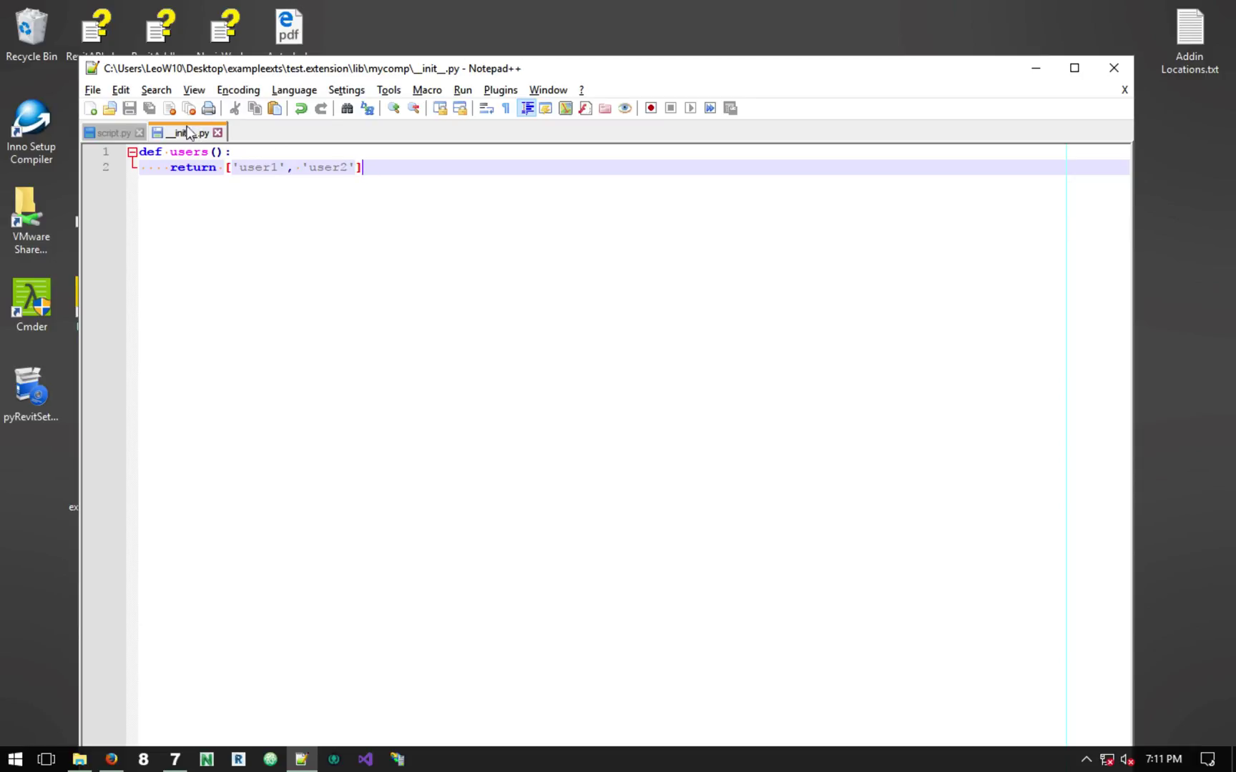
# Step: Replace the print("test") line in script.py with import mycomp
pyautogui.click(120, 134)
pyautogui.click(94, 159)
pyautogui.press('BackSpace')
pyautogui.write('import mycomp')
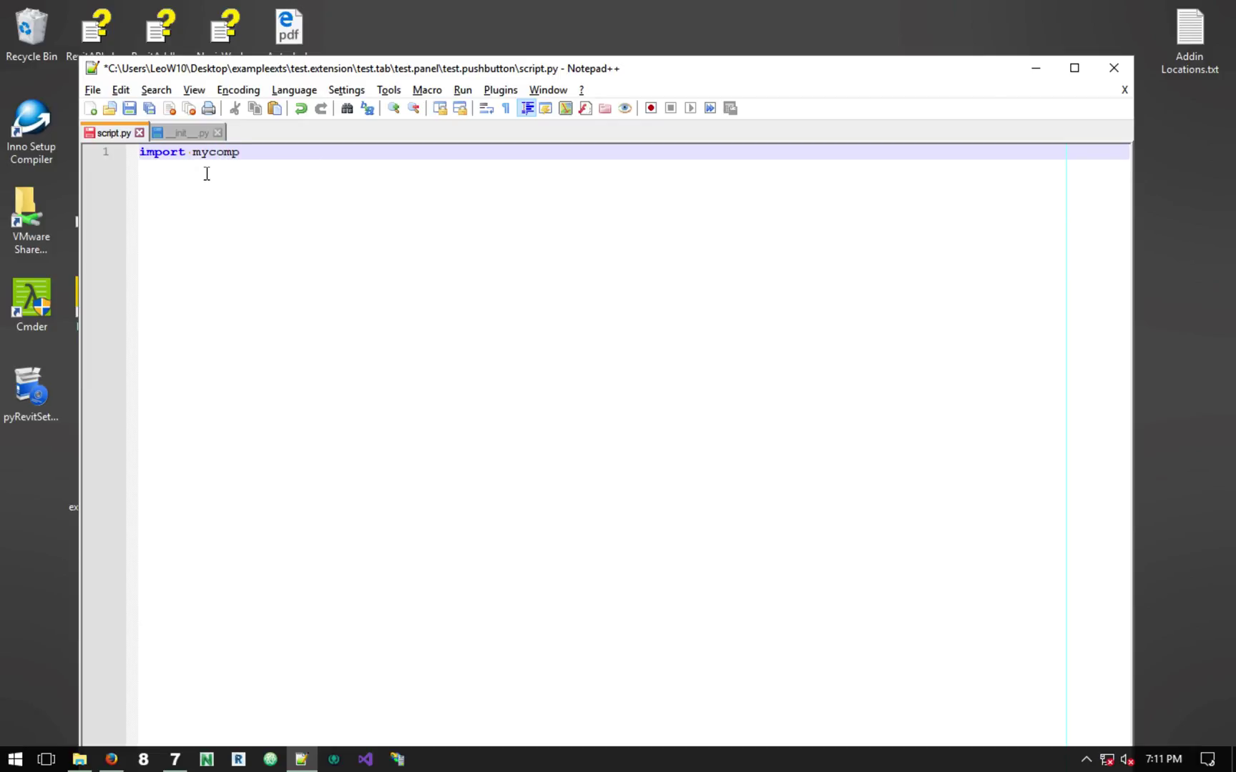
pyautogui.press('Return')
pyautogui.press('Return')
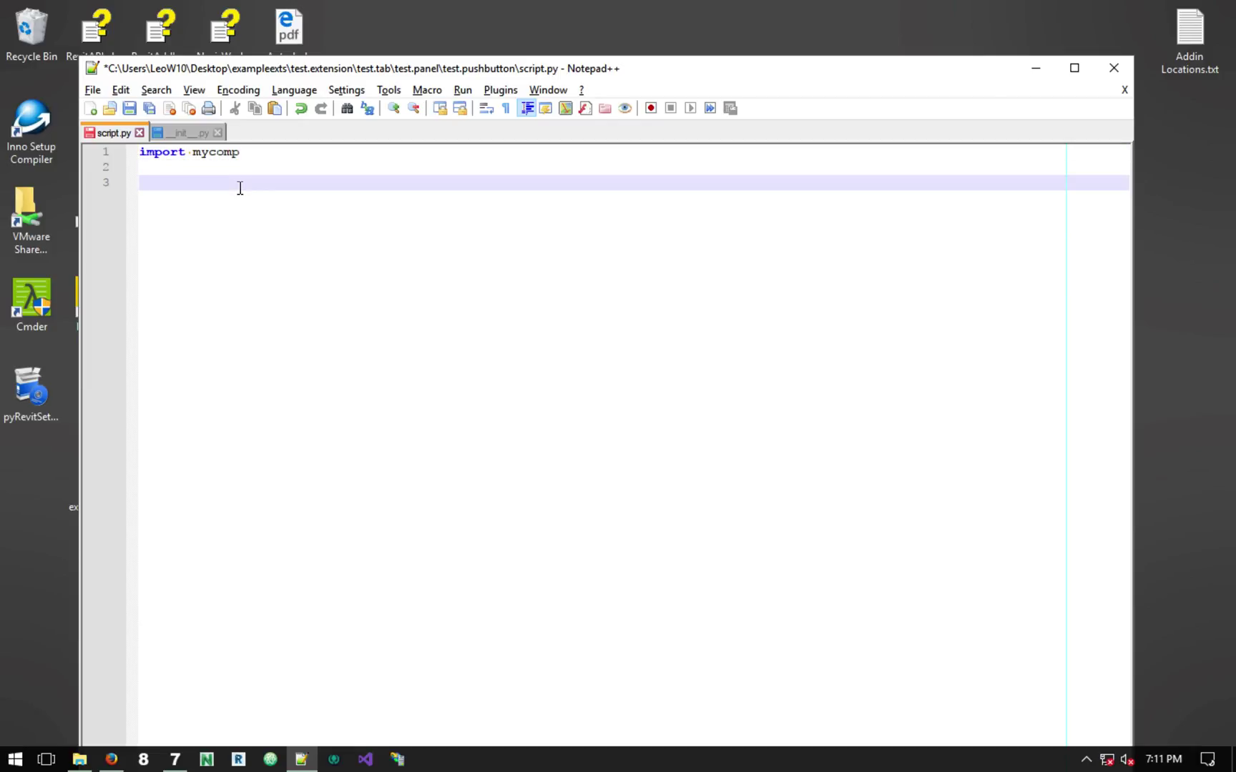
# Step: Add a loop 'for user in mycomp.users(): print(user)' and save script.py
pyautogui.write('for user in mycomp')
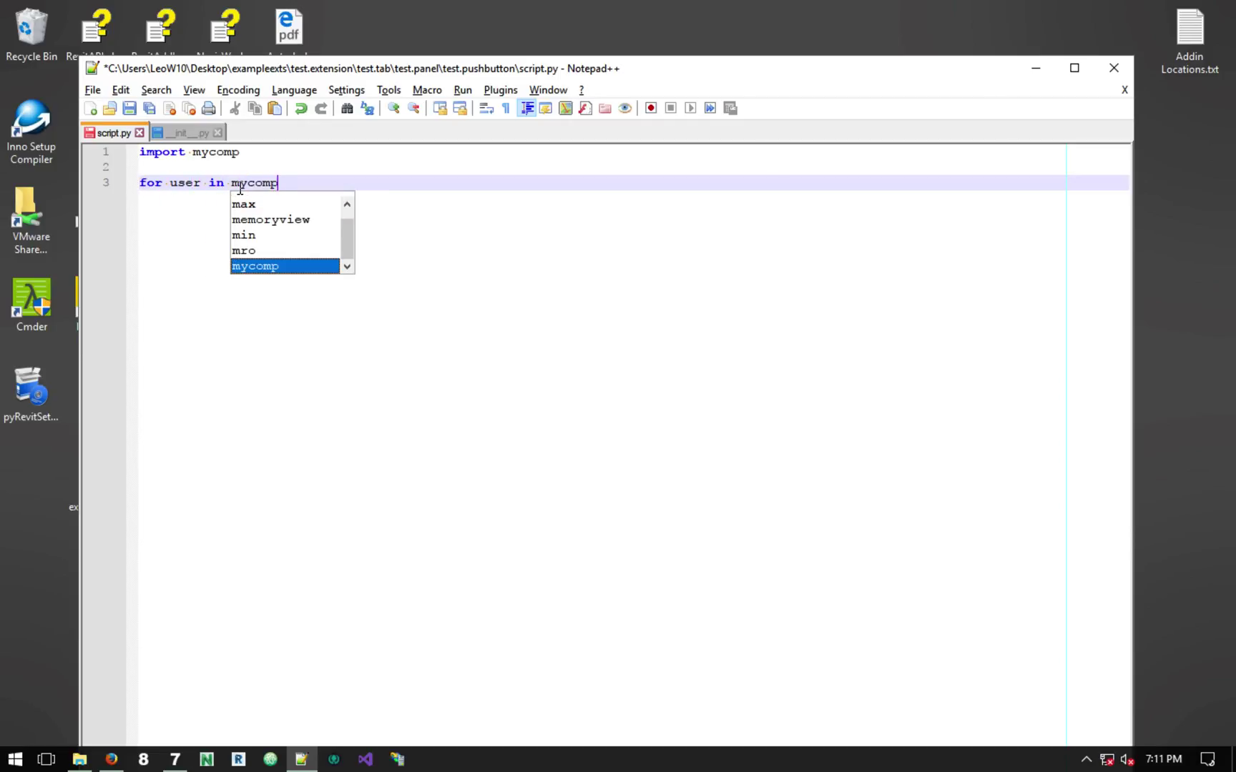
pyautogui.write('.users():')
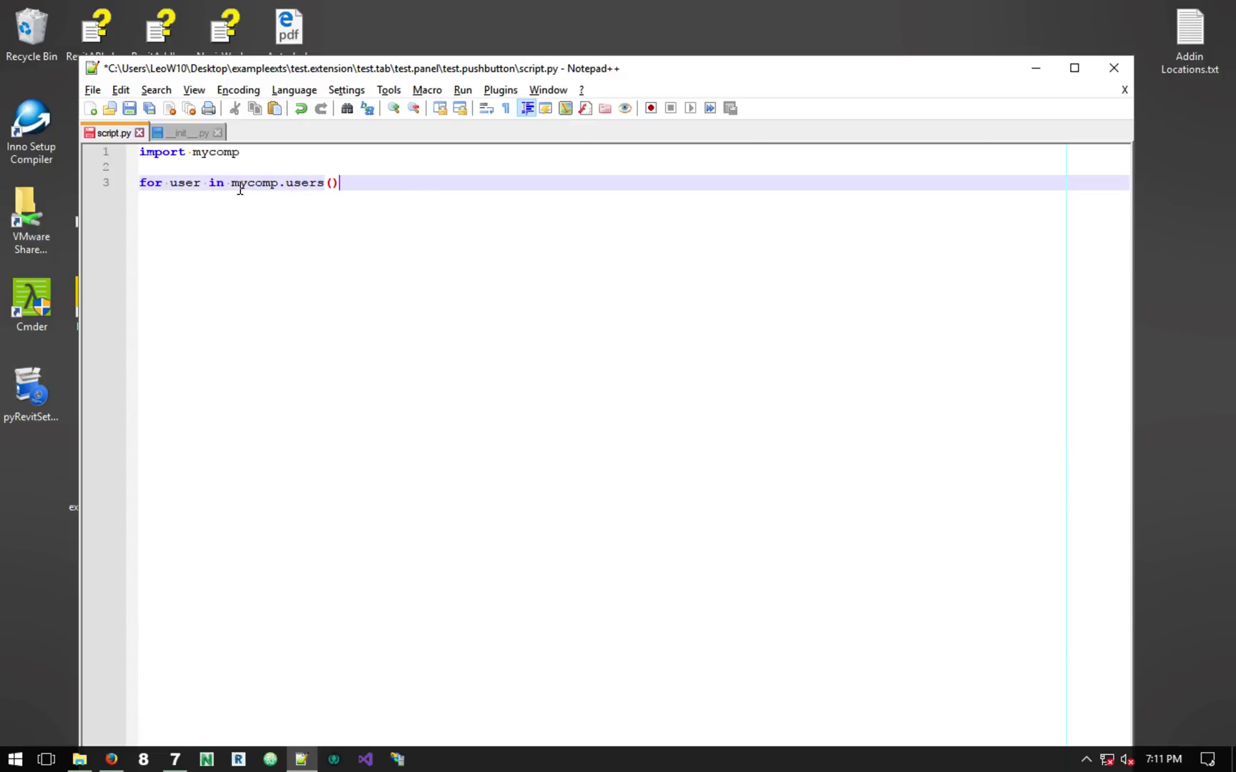
pyautogui.press('Return')
pyautogui.hotkey('ctrl', 'space')
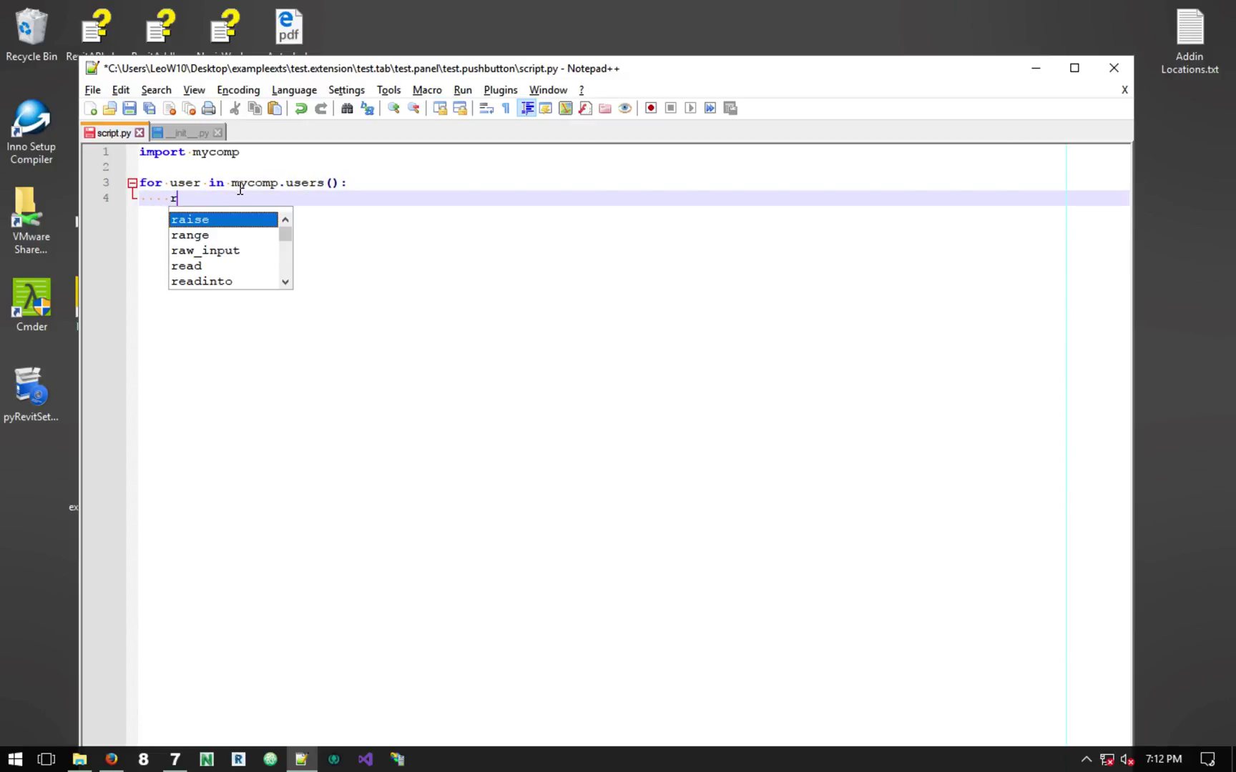
pyautogui.write('print(user)')
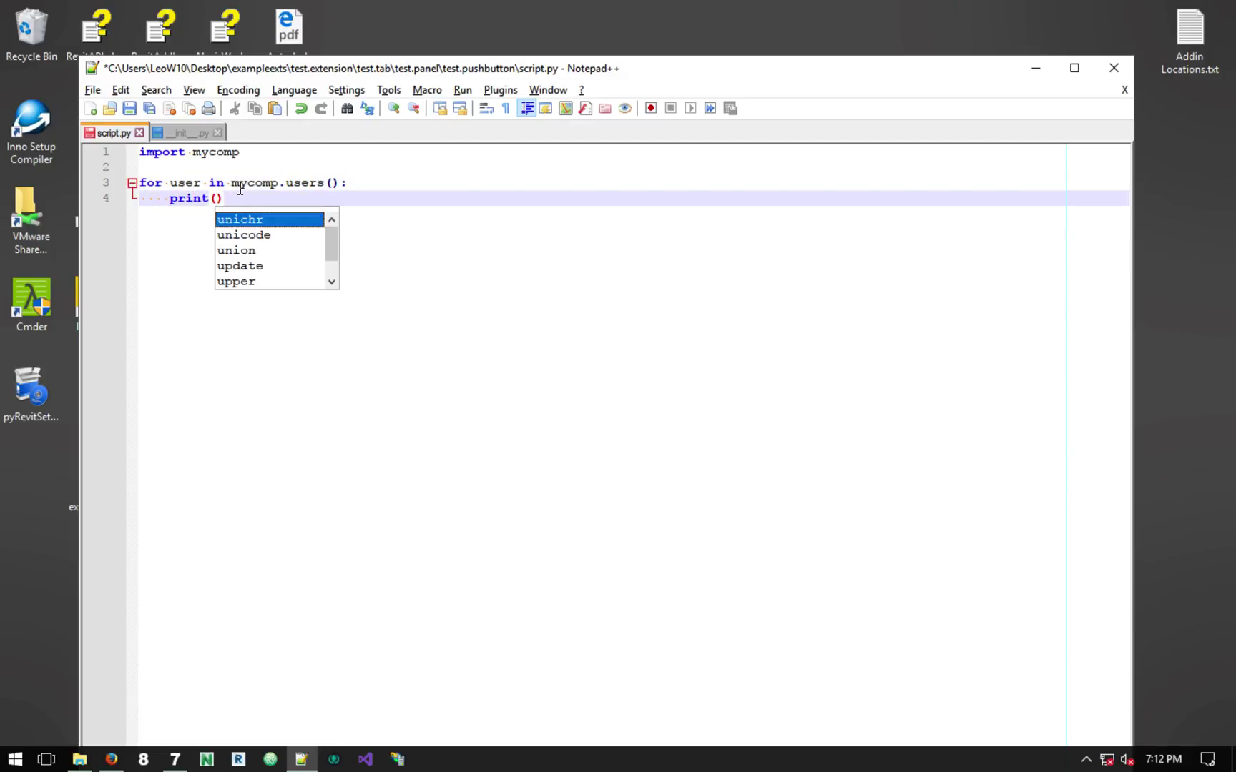
pyautogui.hotkey('ctrl', 's')
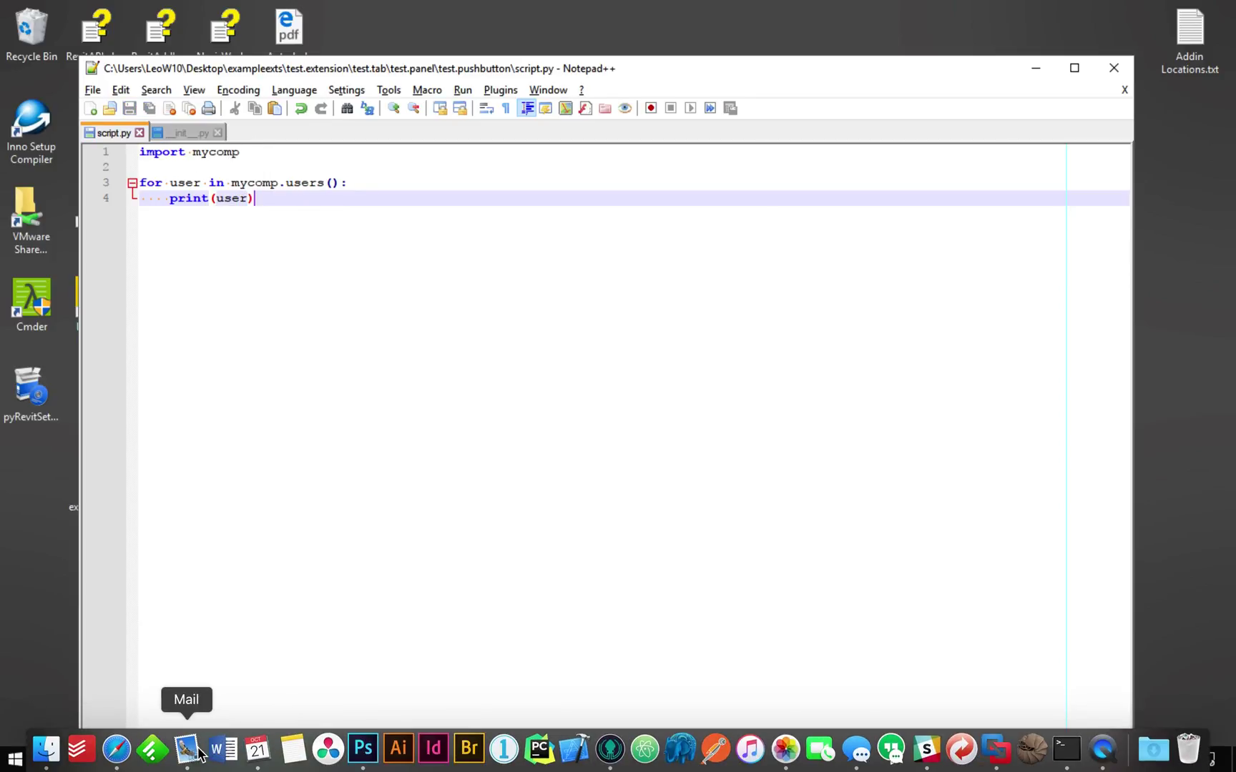
# Step: Reload pyRevit from Revit's pyRevit tab and close the reload log
pyautogui.click(174, 758)
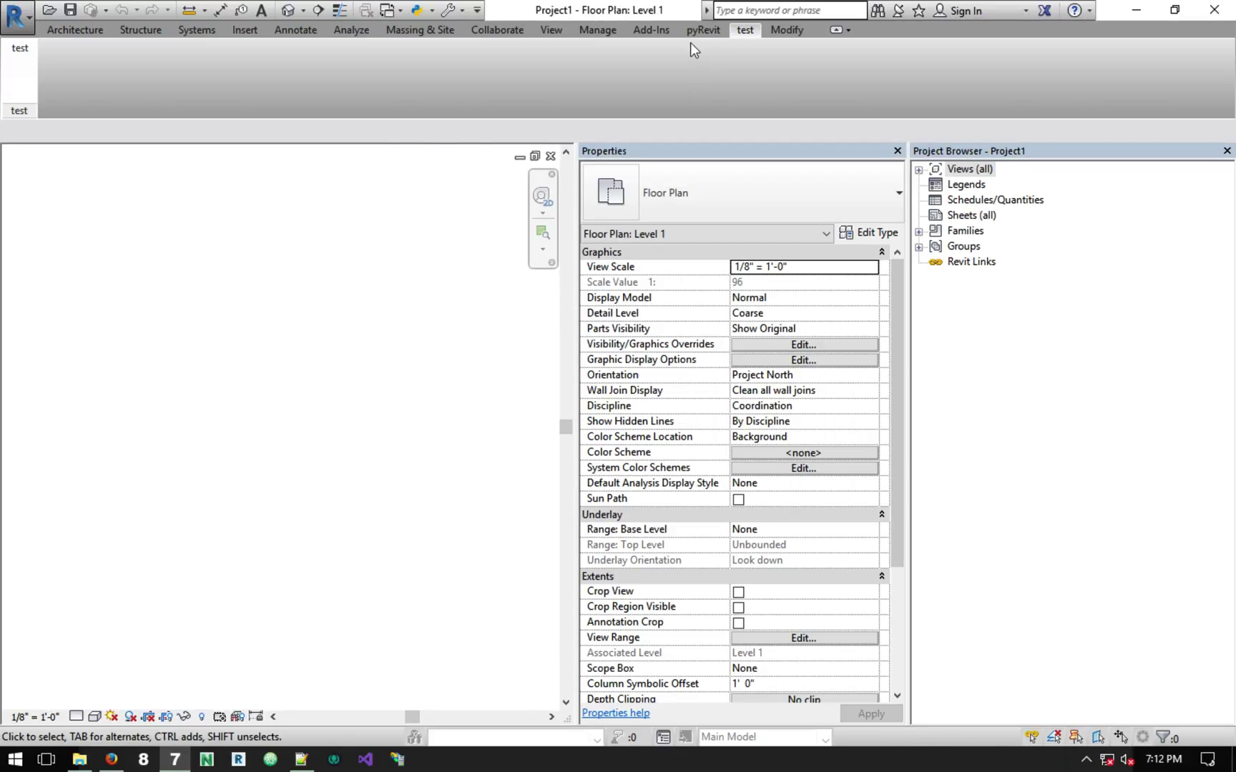
pyautogui.click(711, 35)
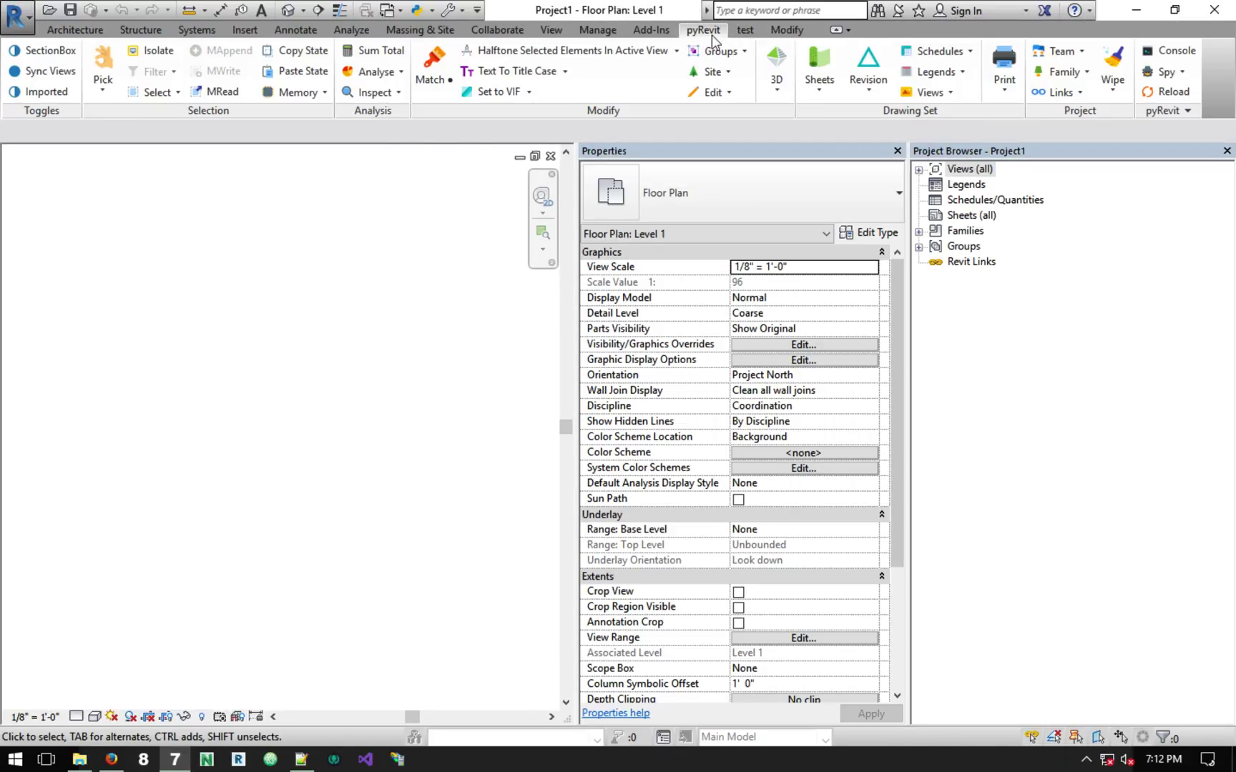
pyautogui.click(1164, 92)
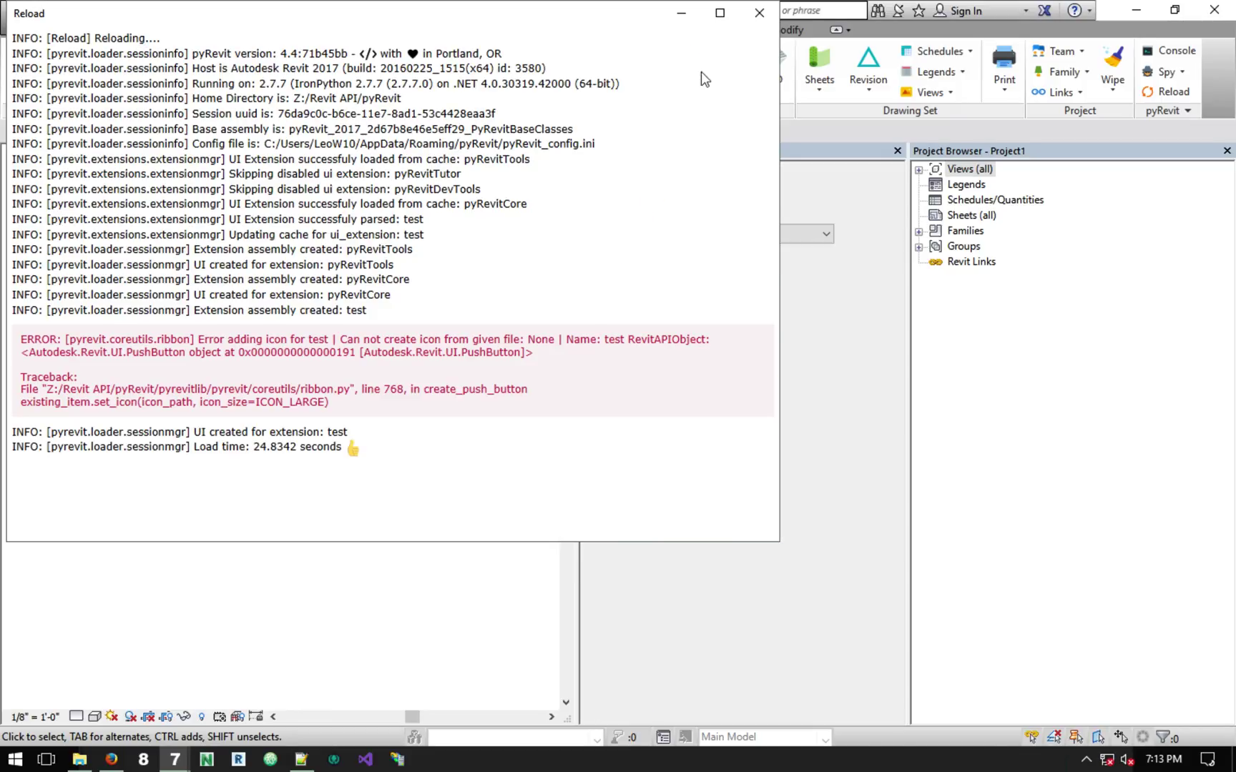
pyautogui.click(759, 12)
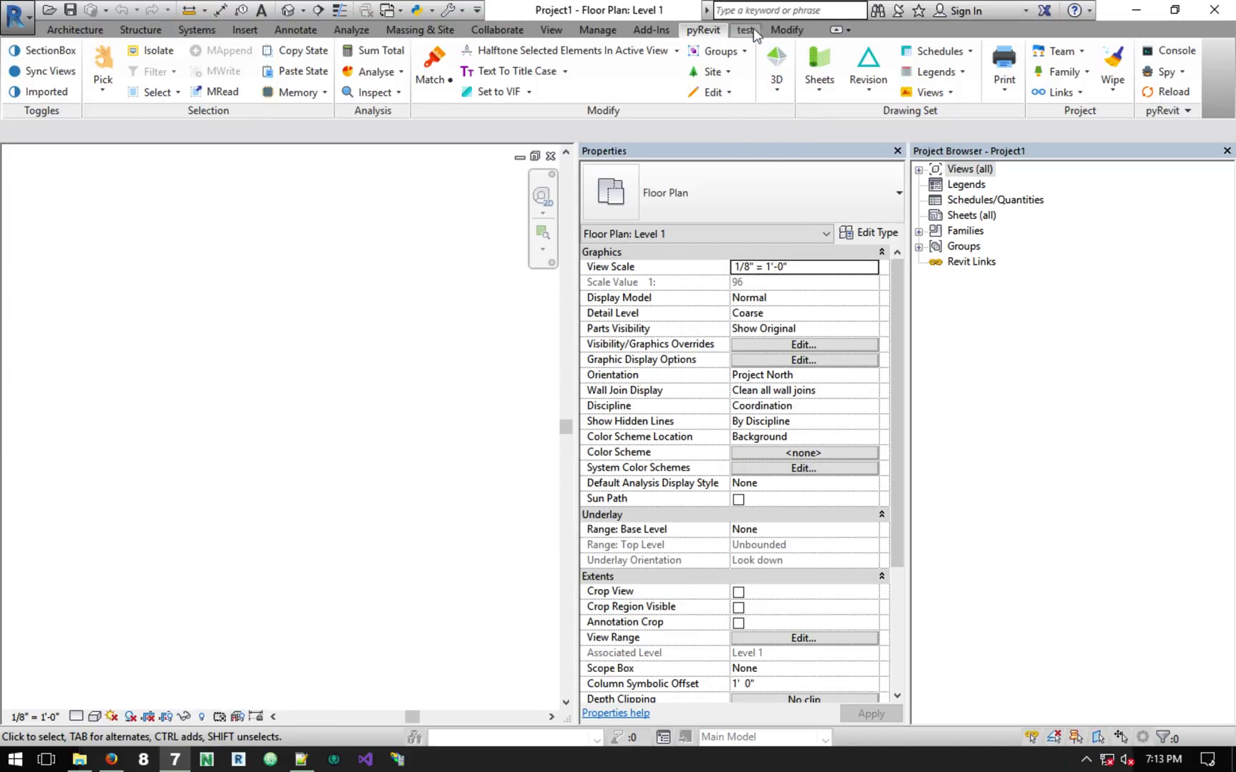
# Step: Run the test tool, confirm it prints user1 and user2, close the output, and return to Notepad++
pyautogui.click(745, 29)
pyautogui.click(34, 95)
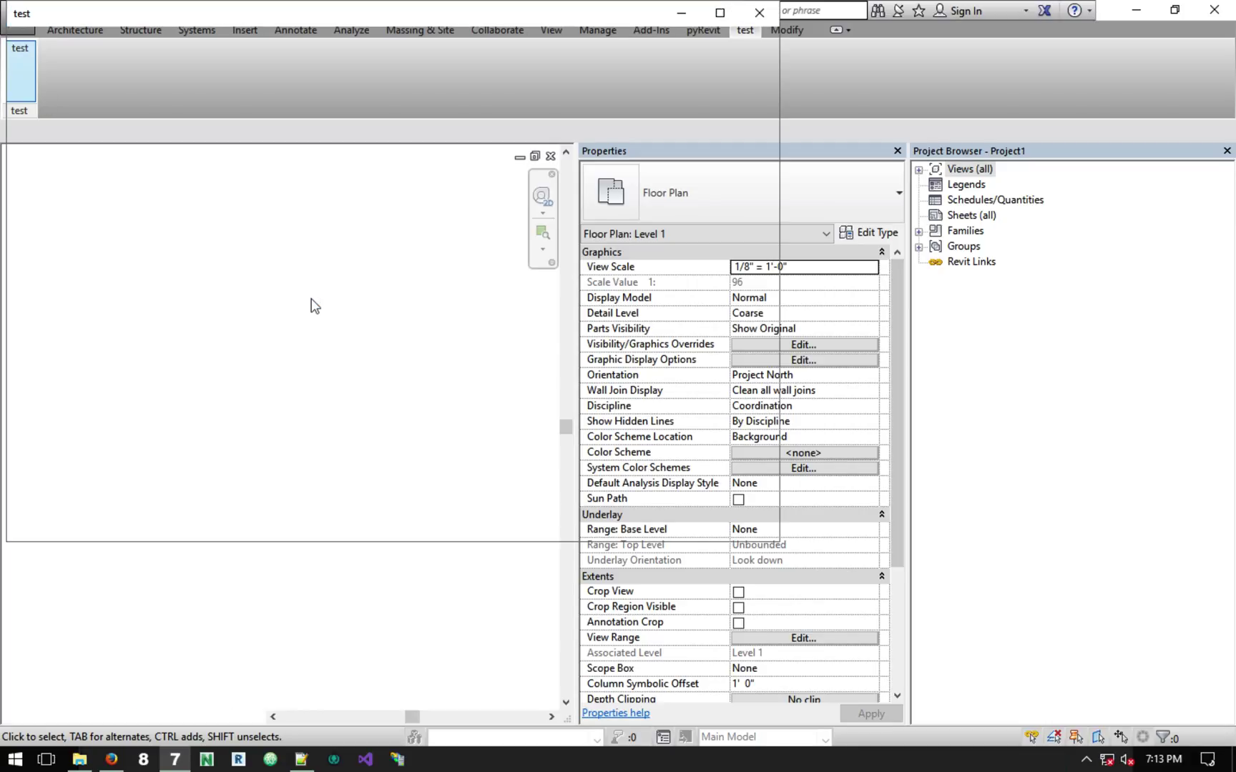
pyautogui.moveTo(171, 28); pyautogui.dragTo(389, 128)
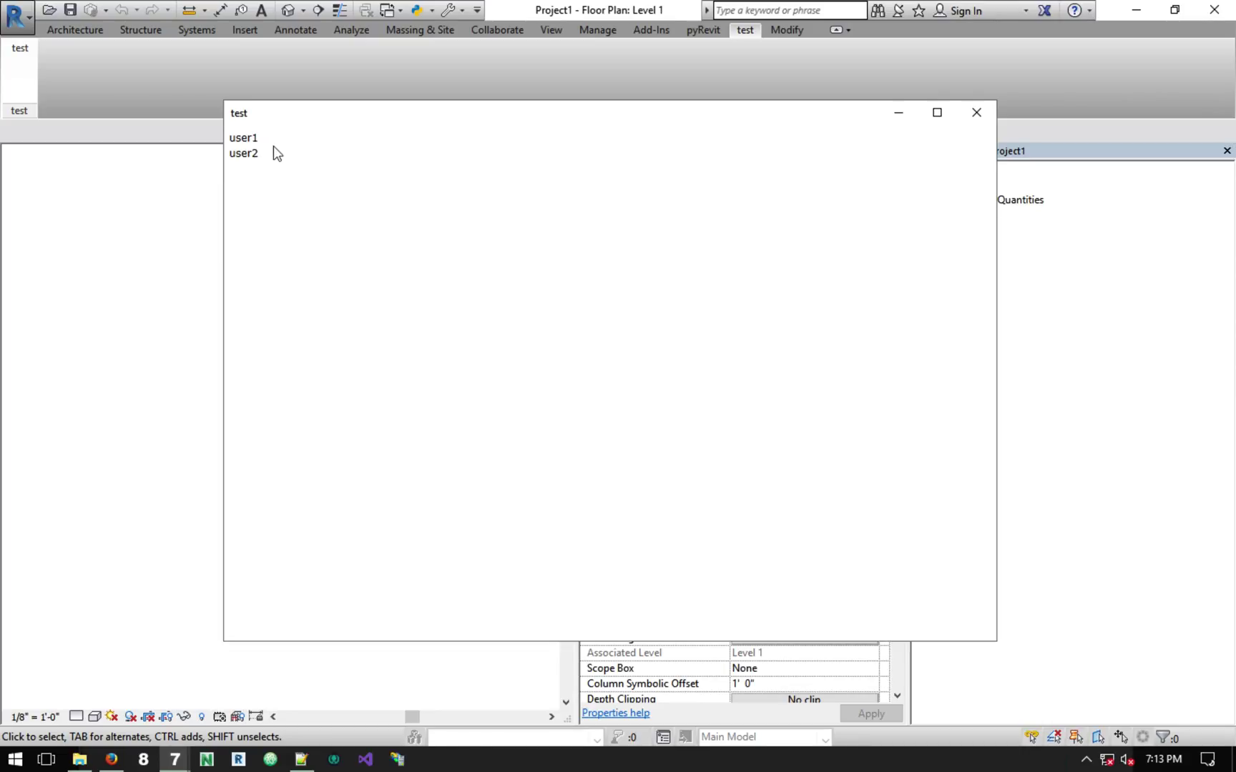
pyautogui.click(974, 114)
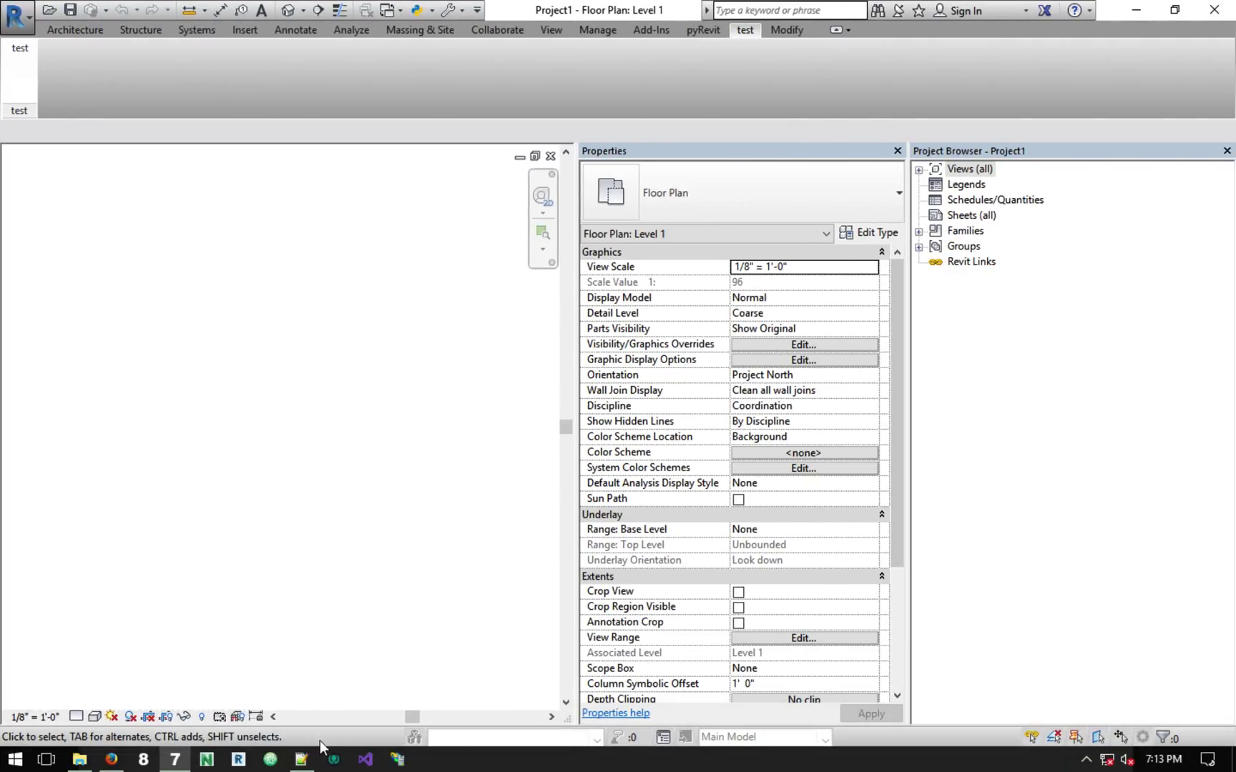
pyautogui.click(301, 759)
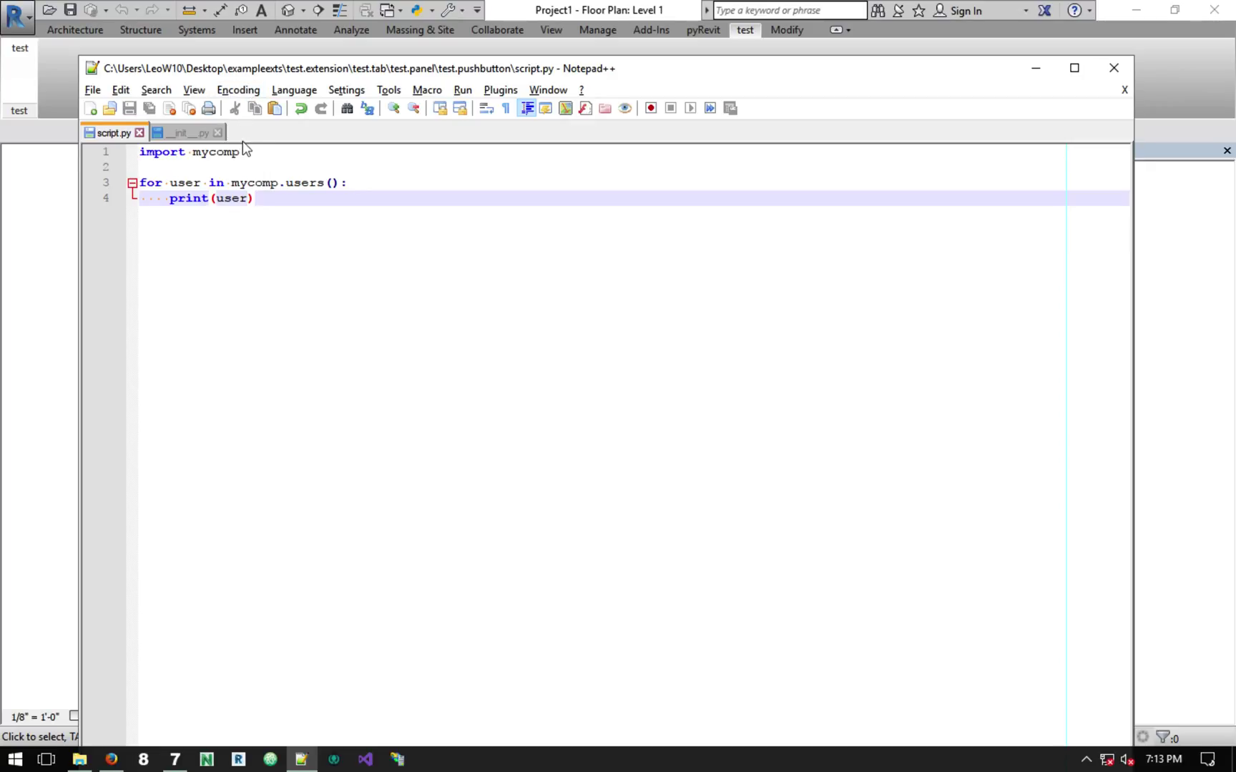
# Step: Insert import sys as the new first line of script.py
pyautogui.click(140, 153)
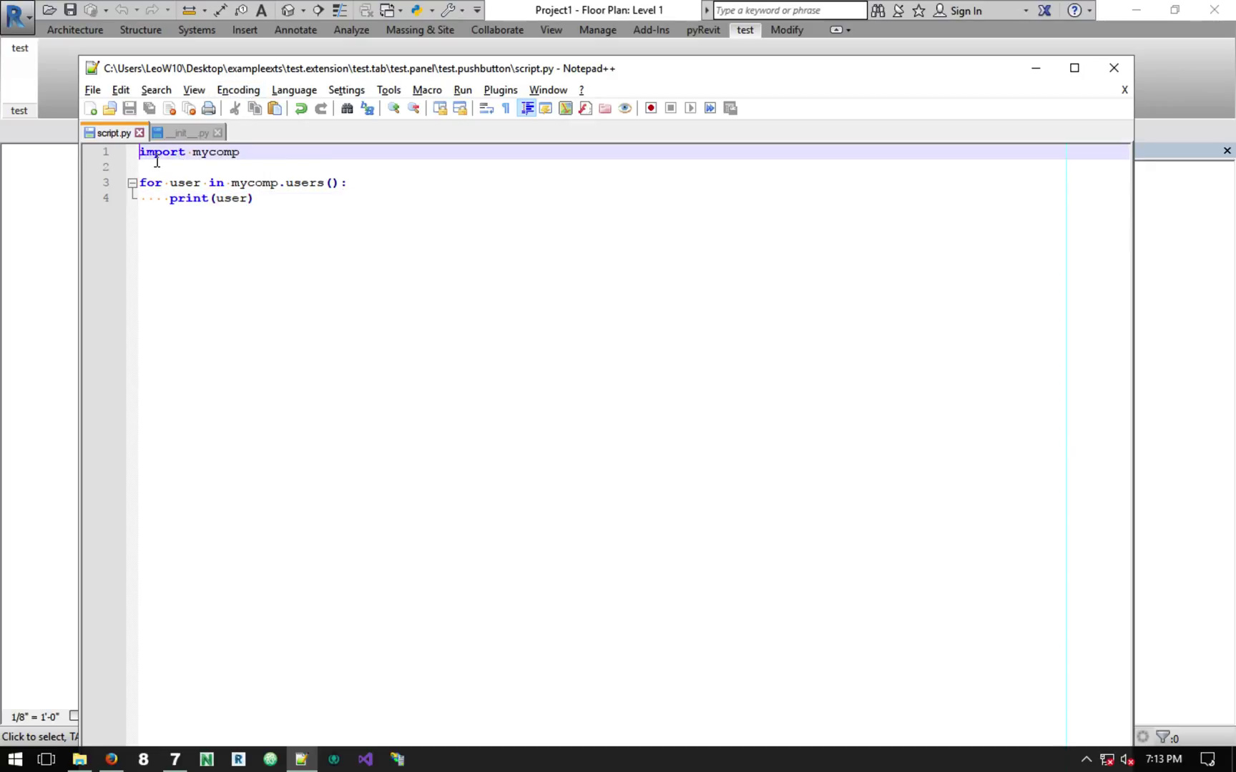
pyautogui.press('Return')
pyautogui.press('Up')
pyautogui.write('import sys')
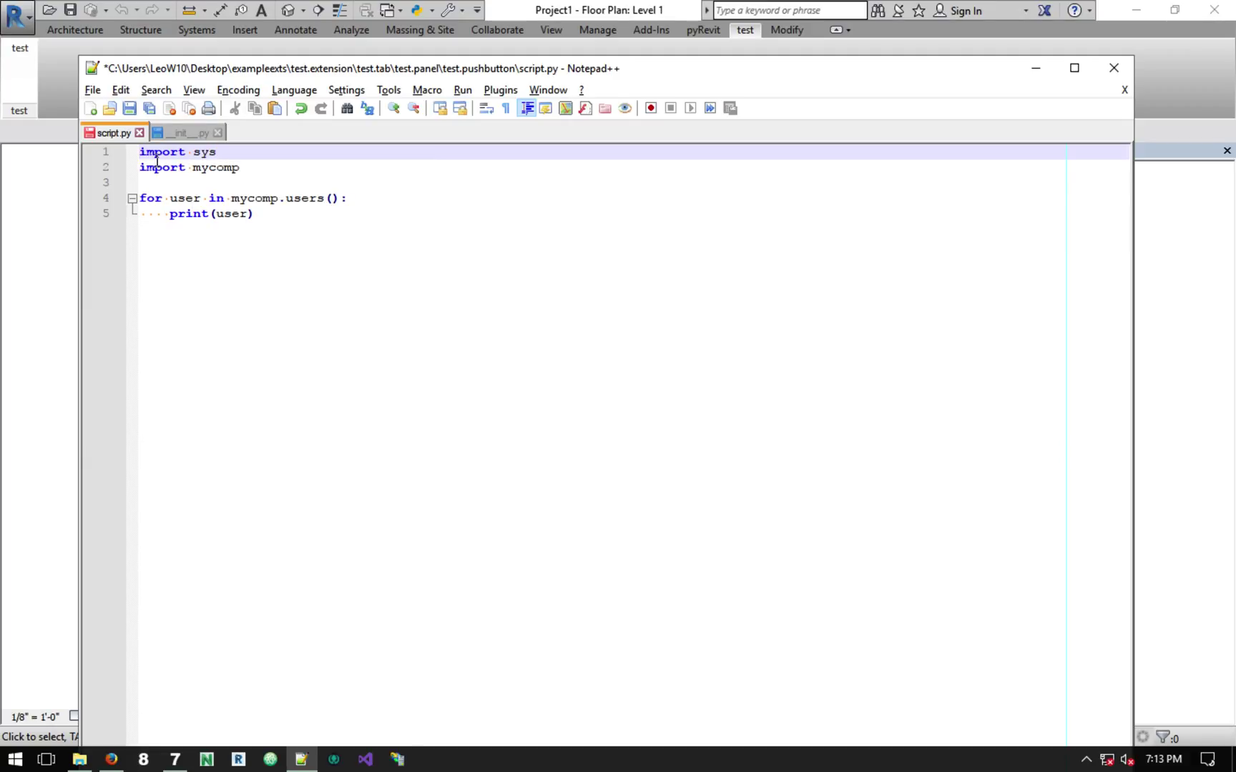
# Step: Add print('\n'.join(sys.path)) above the for loop, save, and run the test command in Revit
pyautogui.press('Down')
pyautogui.press('Down')
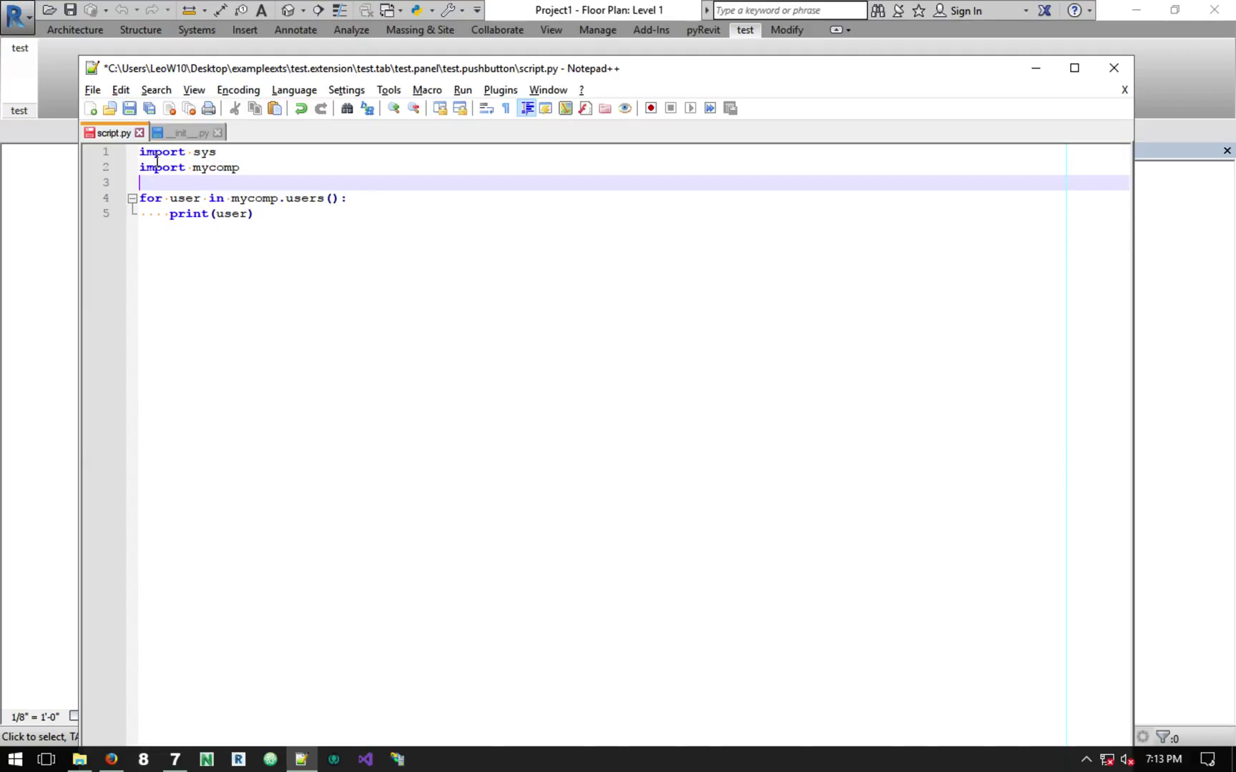
pyautogui.press('Return')
pyautogui.press('Return')
pyautogui.press('Up')
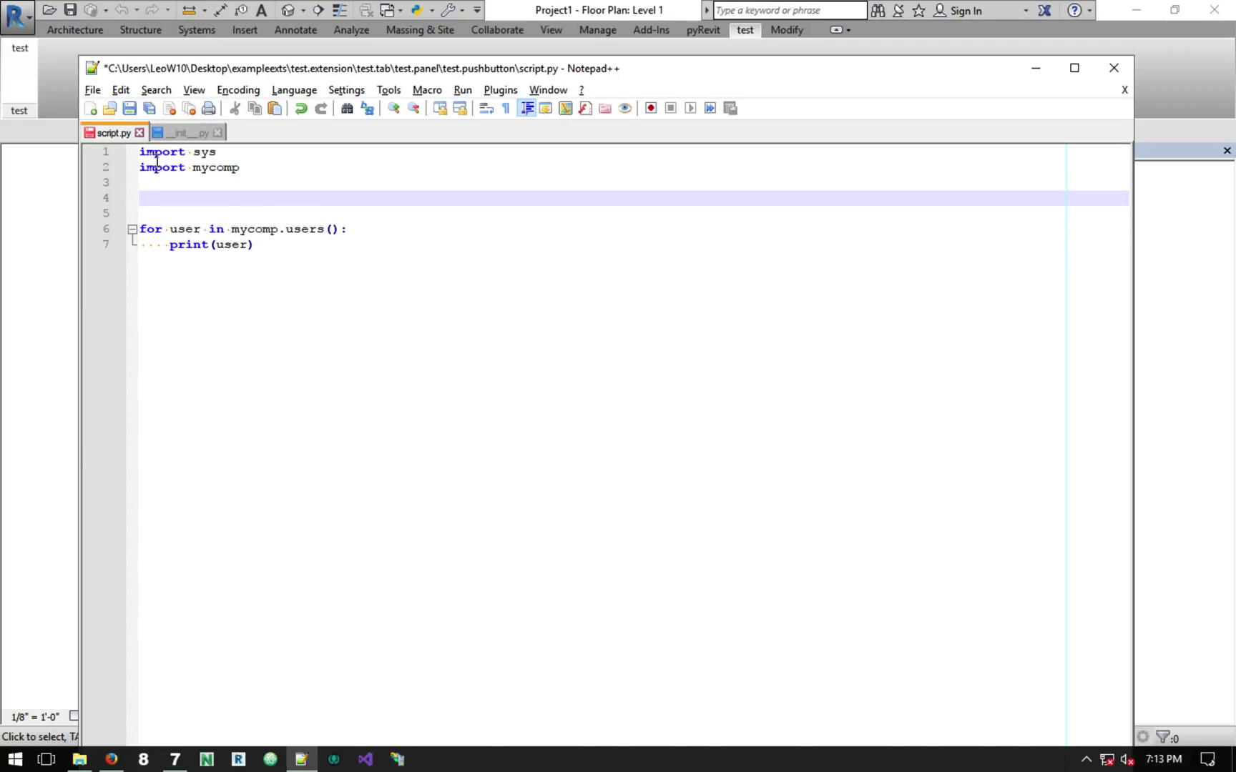
pyautogui.write("print('\\n")
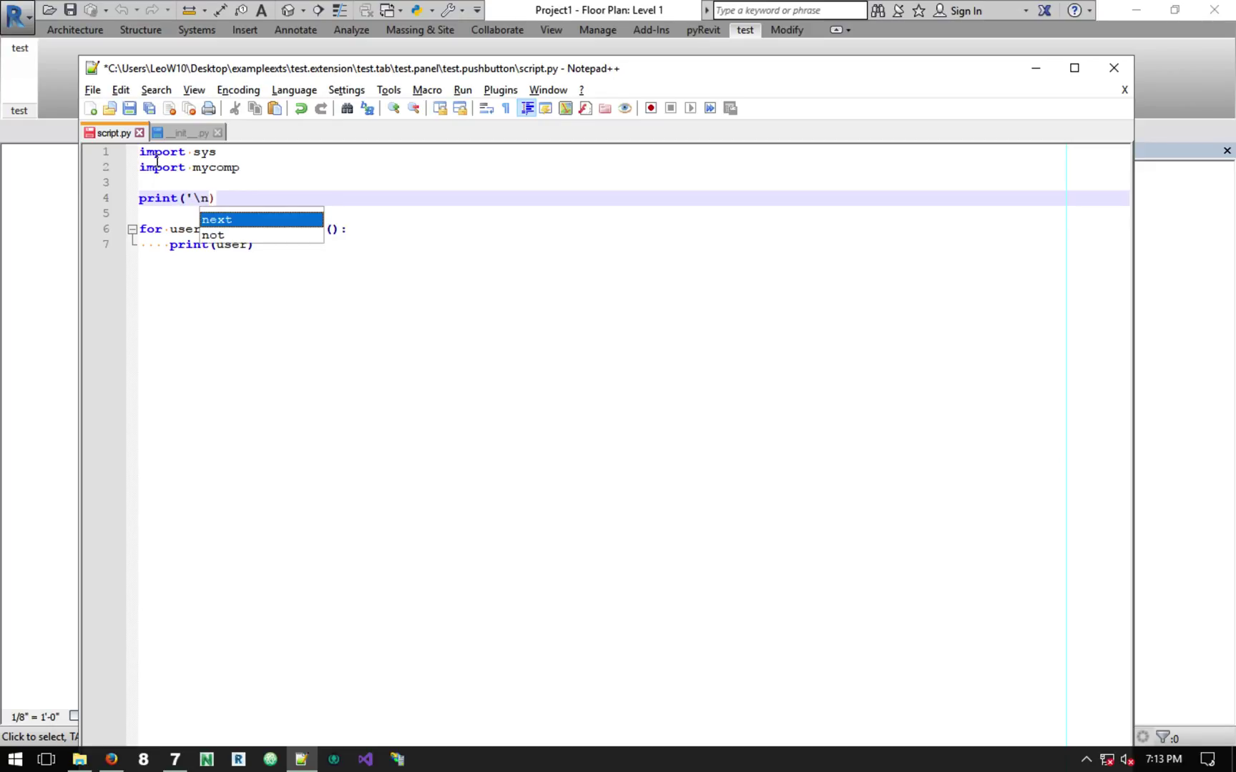
pyautogui.write("'.join")
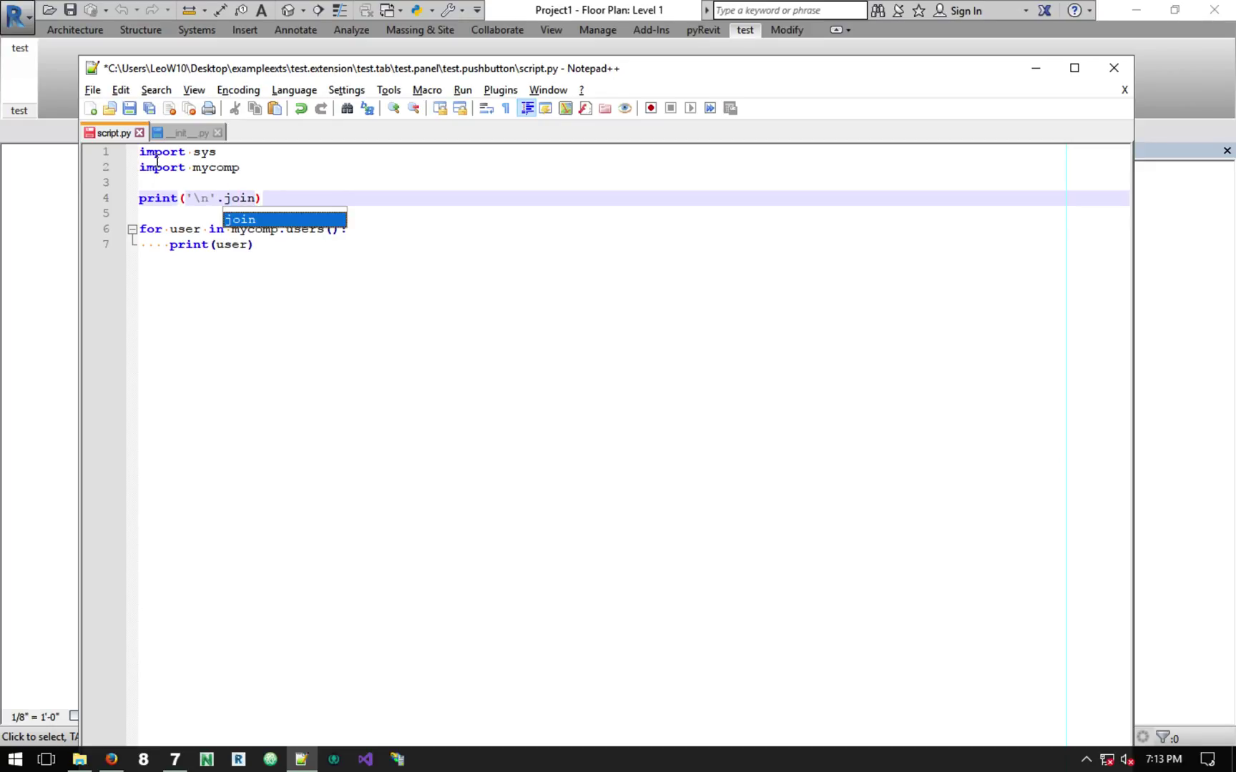
pyautogui.write('(sys.path')
pyautogui.hotkey('ctrl', 's')
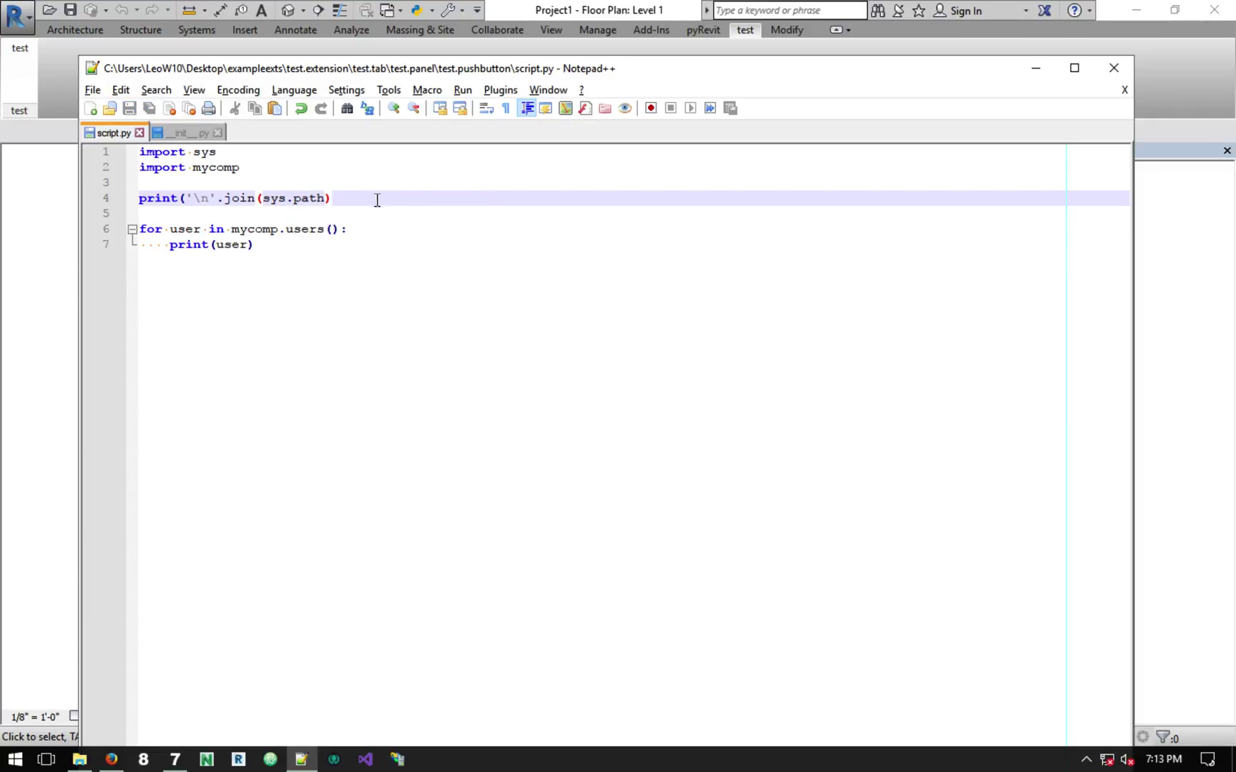
pyautogui.write(')s')
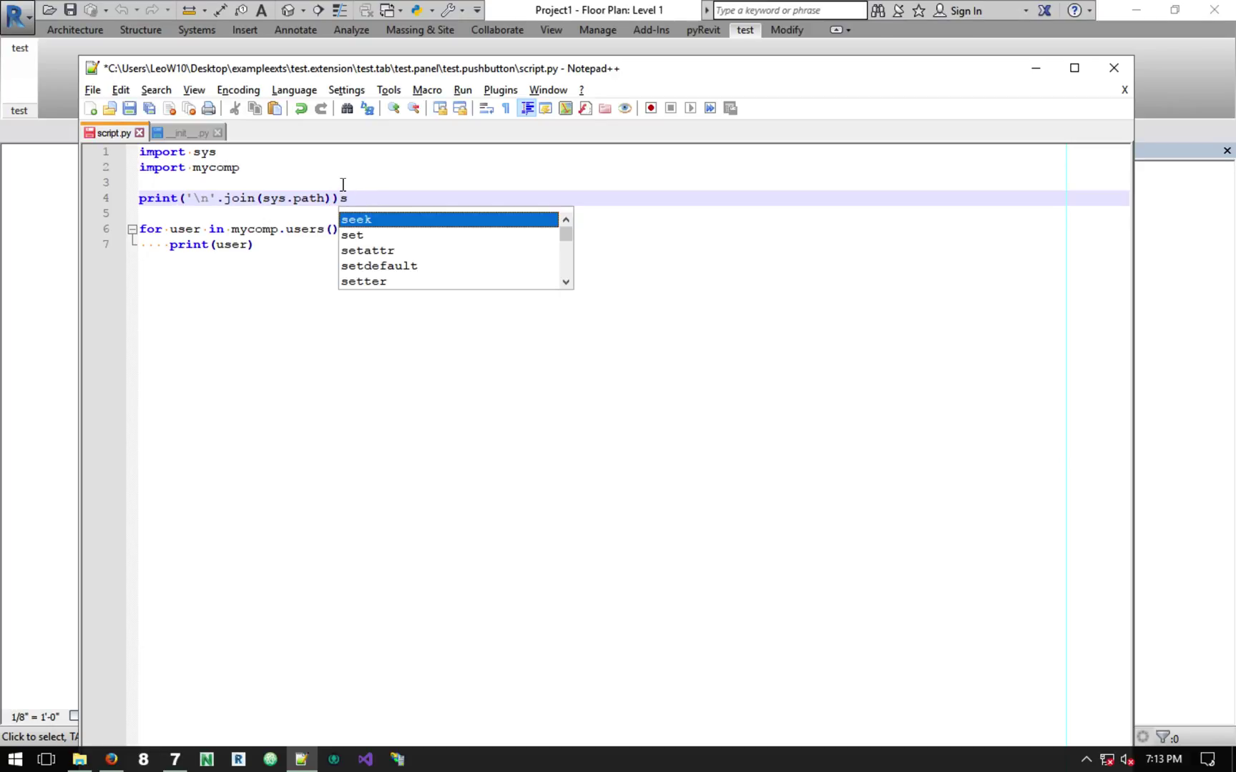
pyautogui.press('BackSpace')
pyautogui.hotkey('ctrl', 's')
pyautogui.click(37, 182)
pyautogui.click(20, 71)
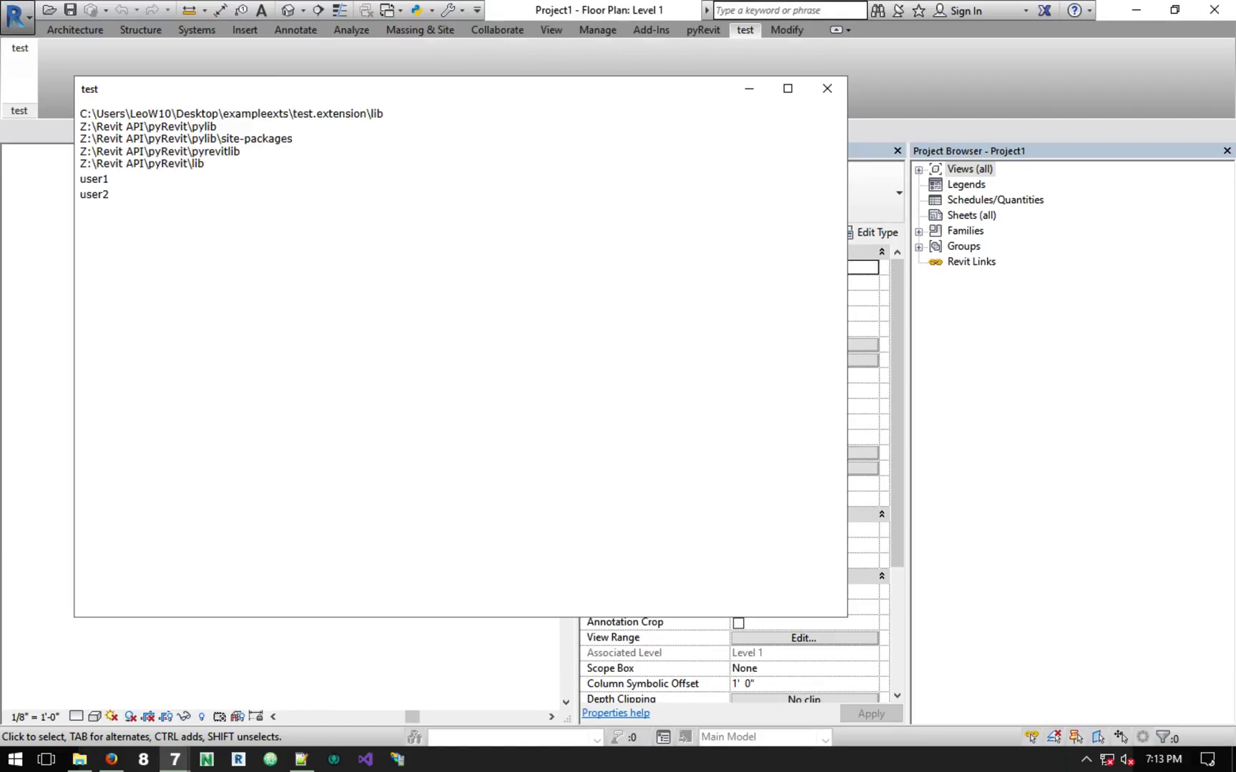
# Step: Inspect the printed paths, highlighting the test.extension lib path, site-packages and the pyrevitlib path
pyautogui.doubleClick(328, 114)
pyautogui.click(382, 113)
pyautogui.moveTo(414, 117); pyautogui.dragTo(125, 113)
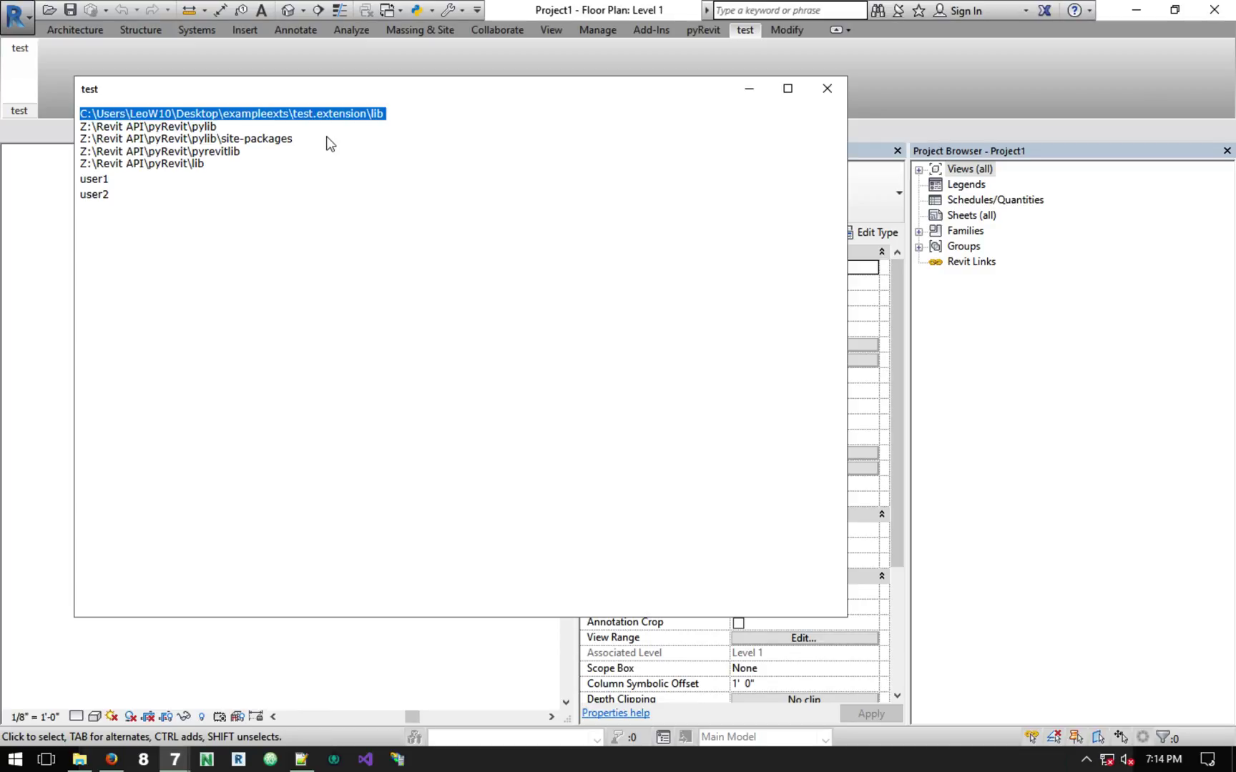
pyautogui.click(402, 123)
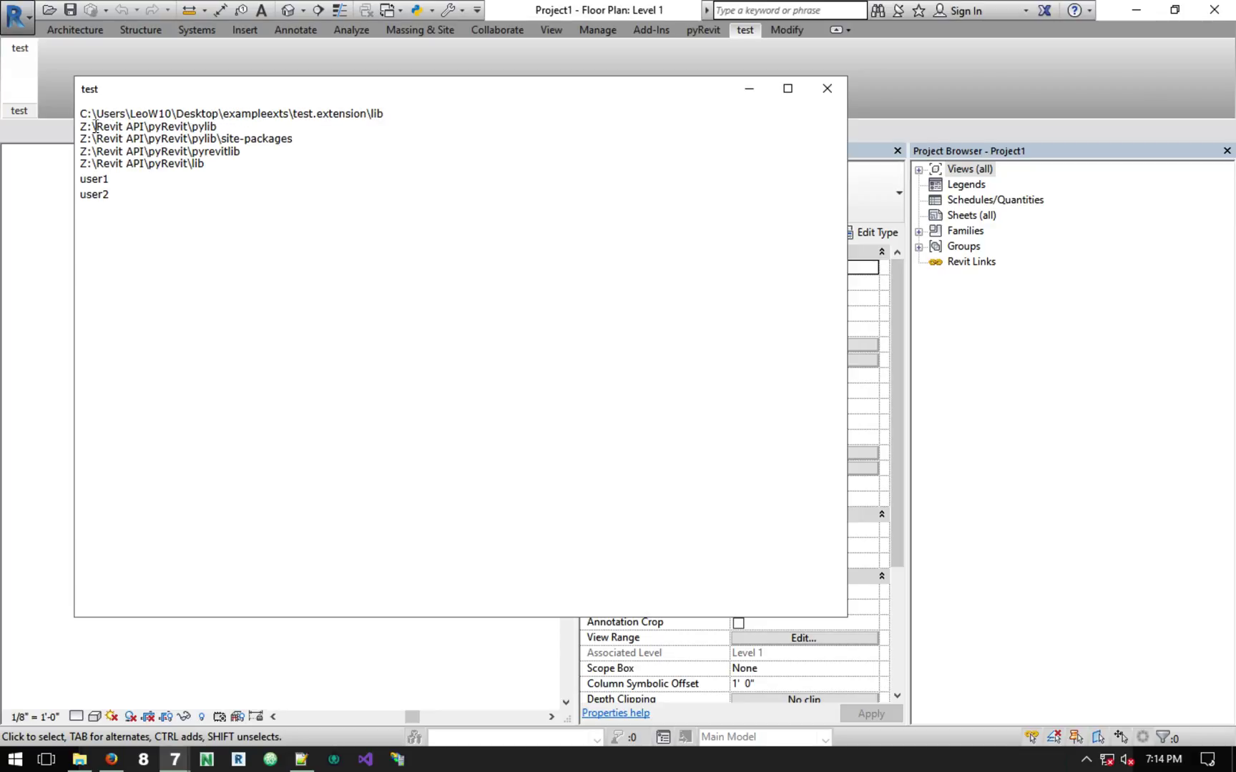
pyautogui.doubleClick(259, 139)
pyautogui.doubleClick(213, 151)
pyautogui.moveTo(213, 164); pyautogui.dragTo(80, 127)
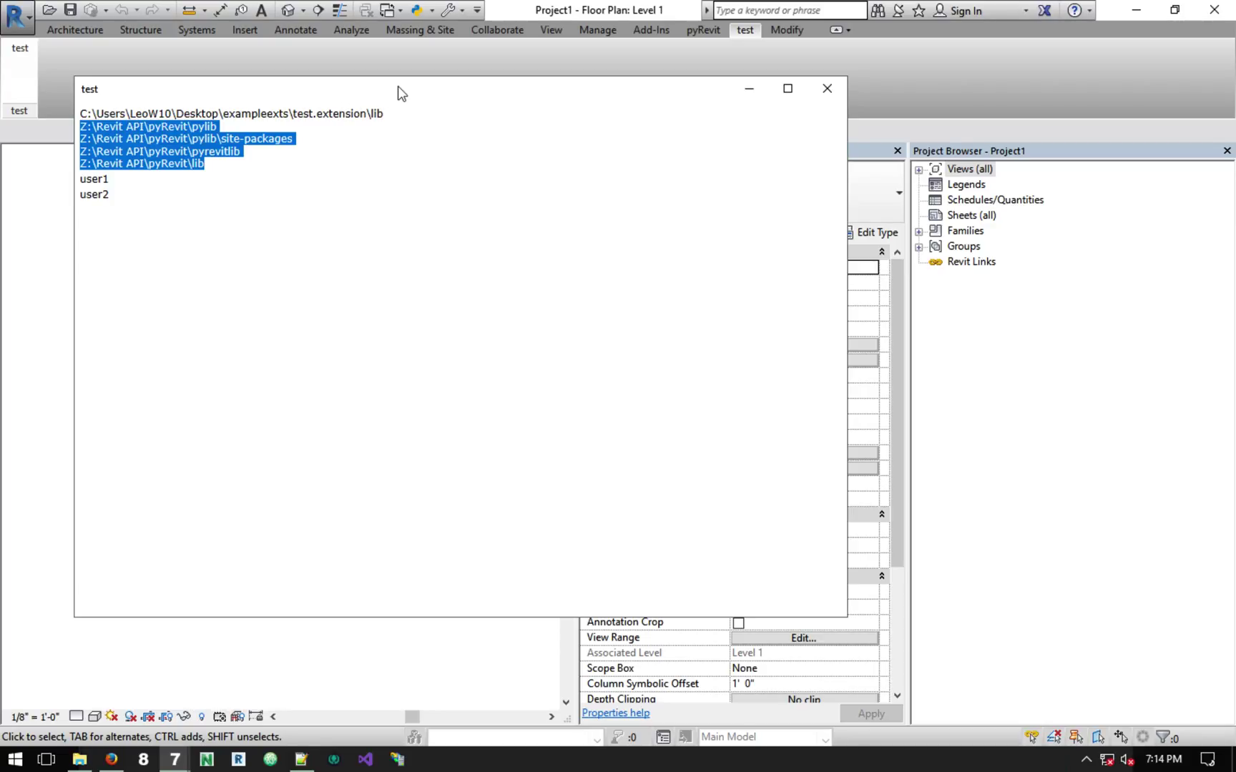
pyautogui.moveTo(386, 114); pyautogui.dragTo(80, 99)
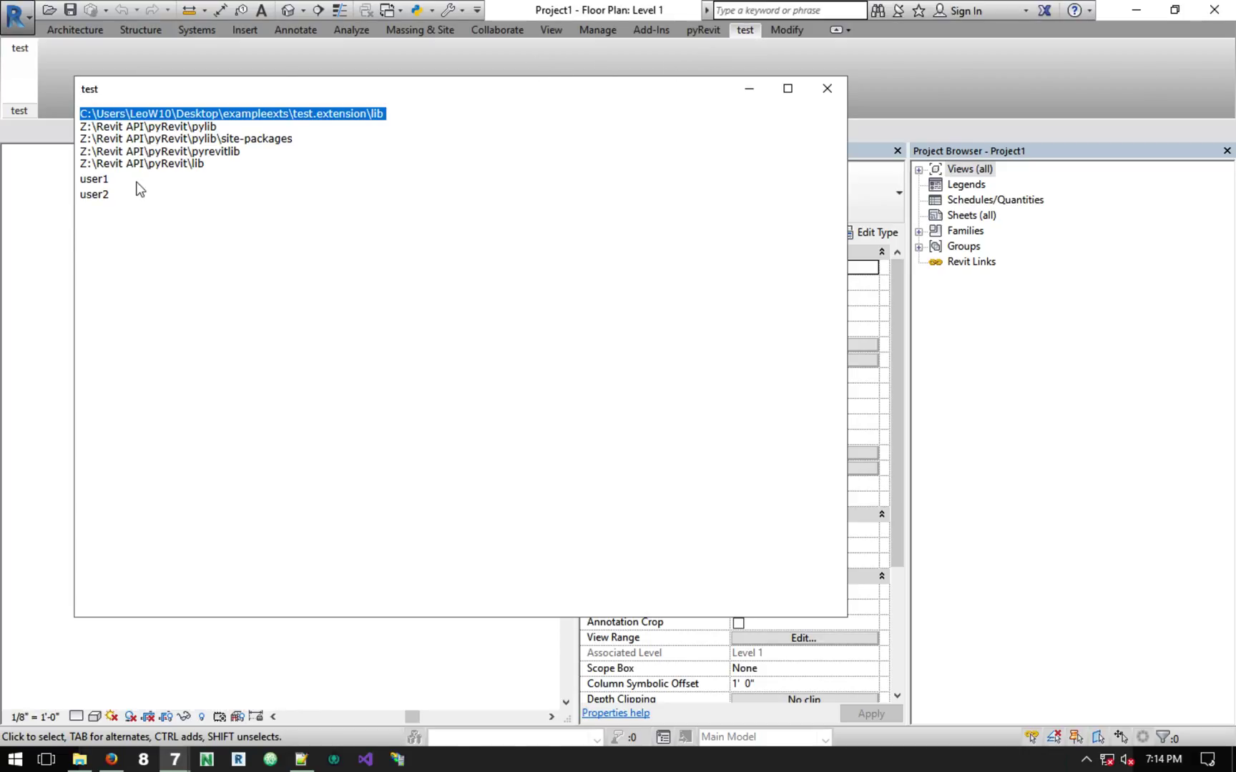
# Step: Close the script output window and minimize Revit to return to script.py
pyautogui.click(827, 89)
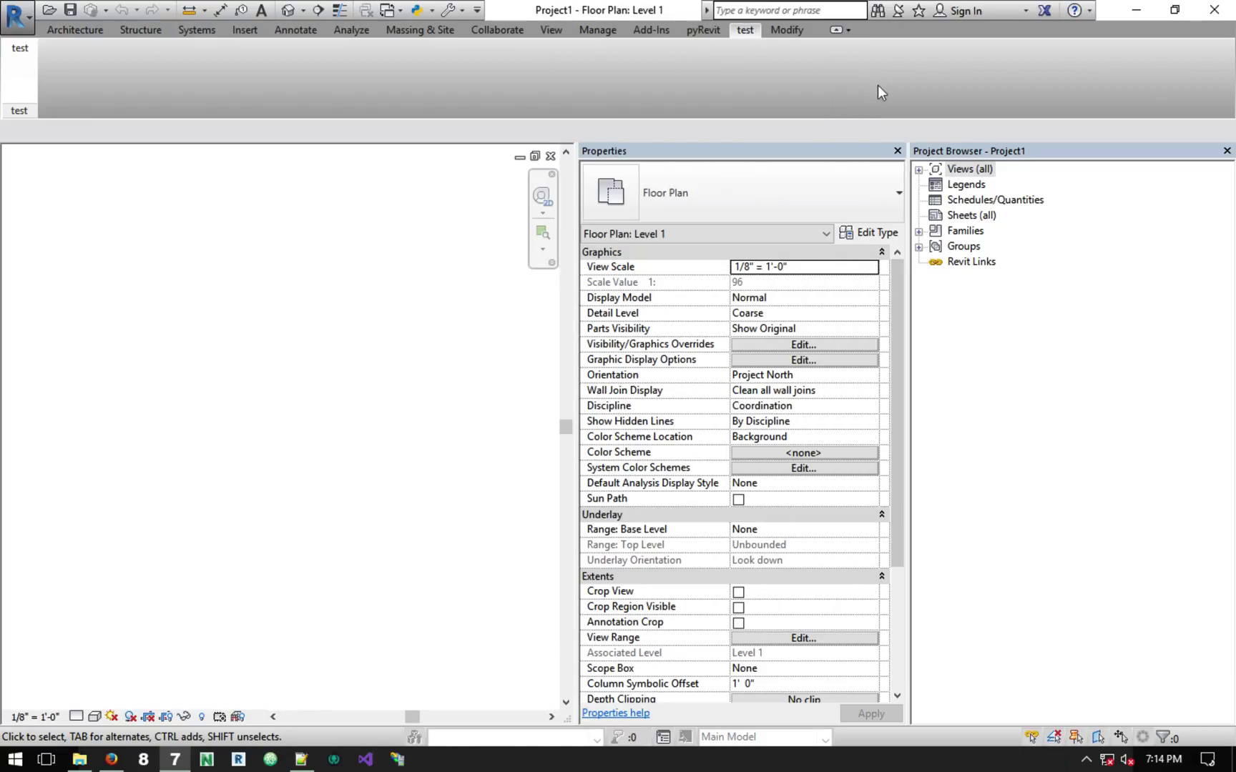
pyautogui.click(1145, 10)
pyautogui.click(654, 242)
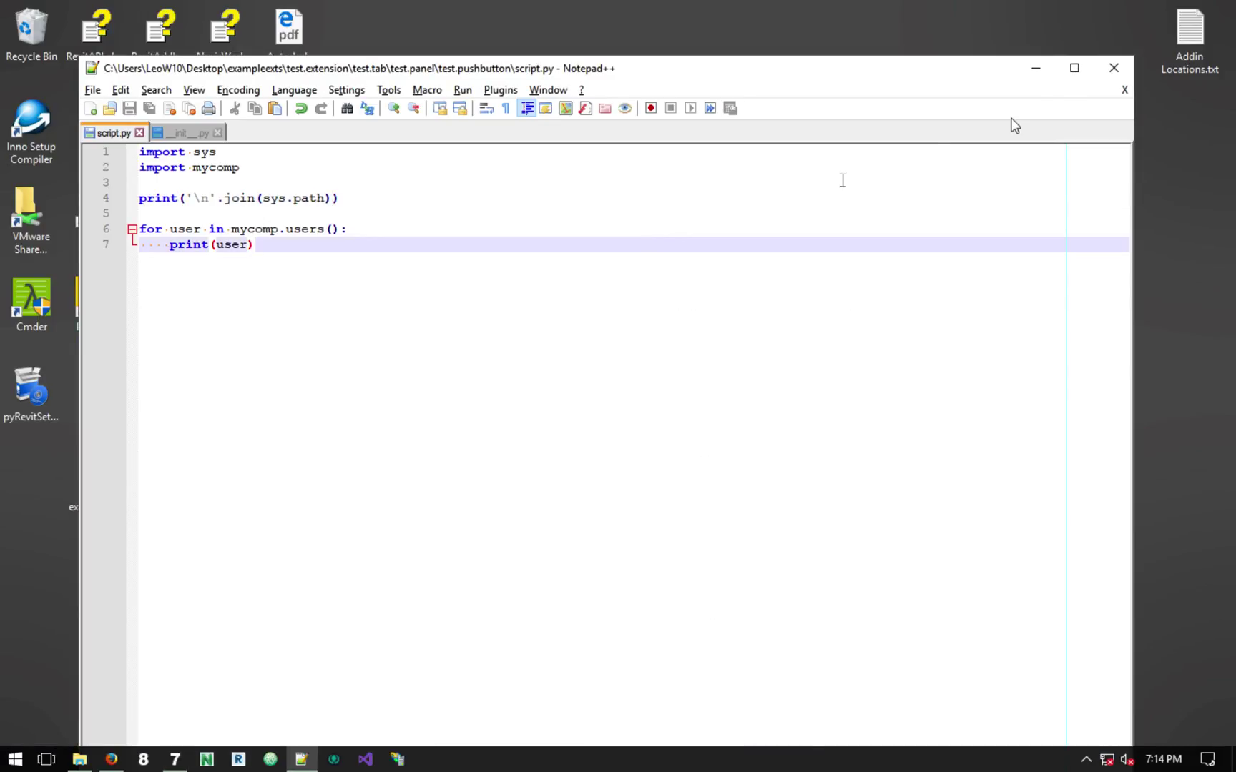
# Step: Bring File Explorer forward and browse back up to the exampleexts folder
pyautogui.click(1033, 72)
pyautogui.click(361, 288)
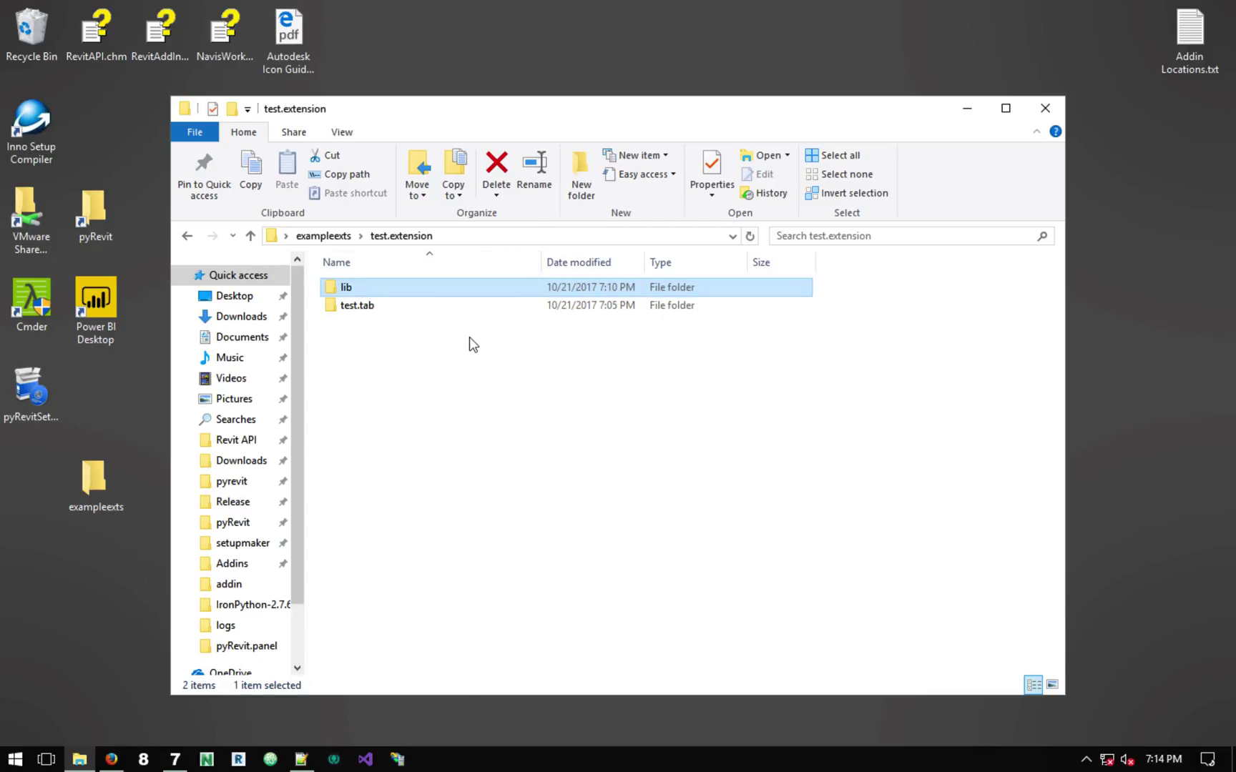
pyautogui.click(324, 238)
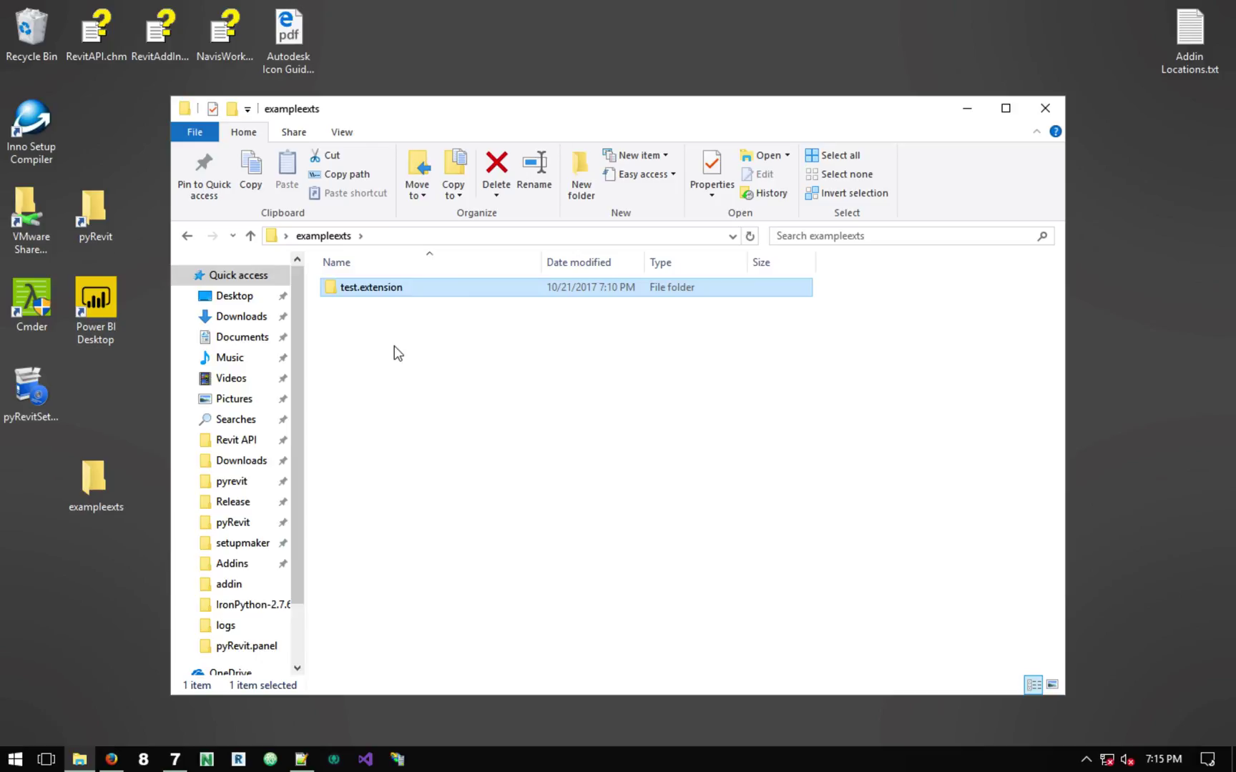
pyautogui.doubleClick(366, 286)
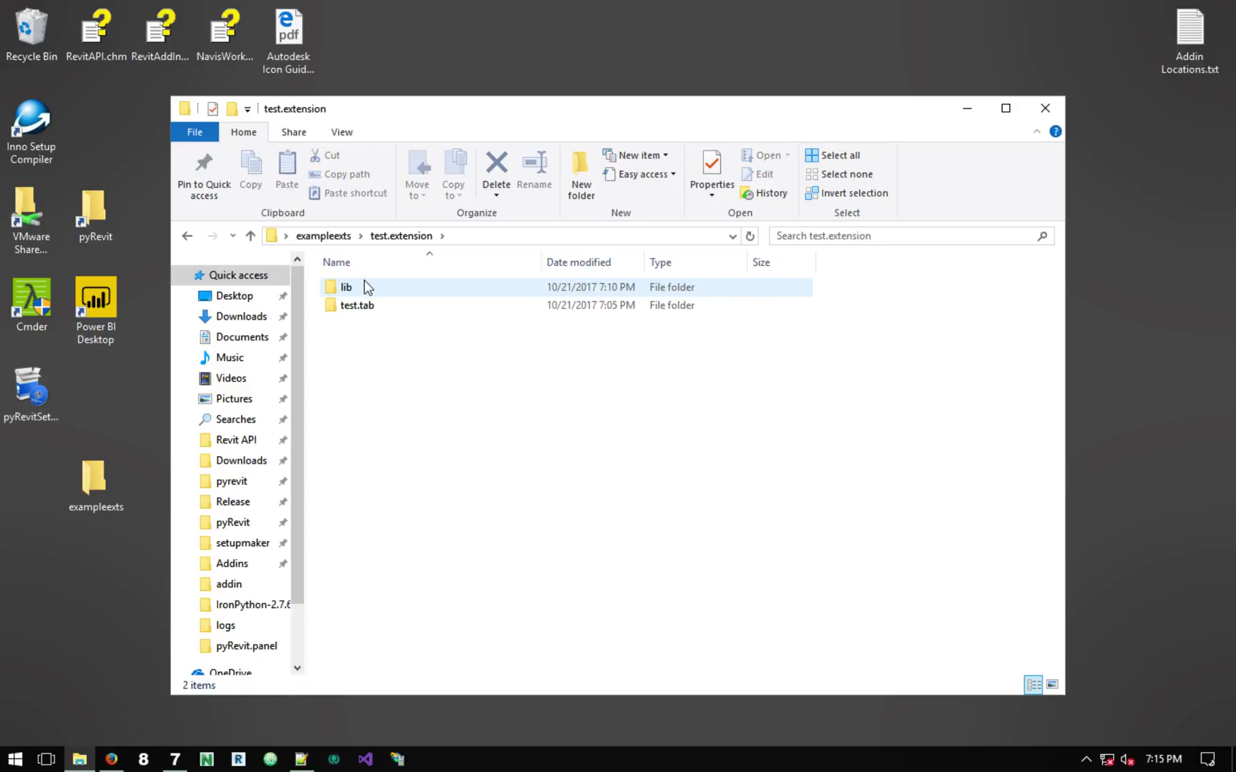
pyautogui.click(323, 236)
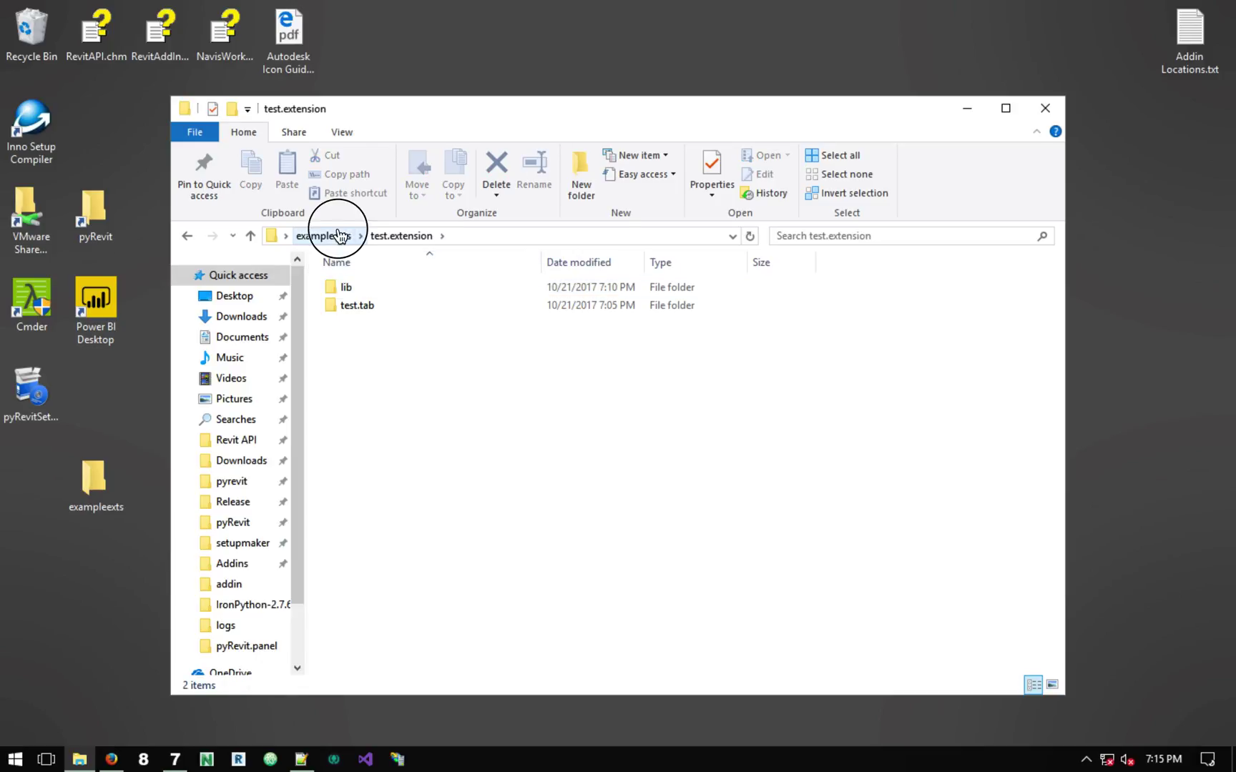
# Step: Create a new folder named special.lib in exampleexts and open it
pyautogui.rightClick(384, 349)
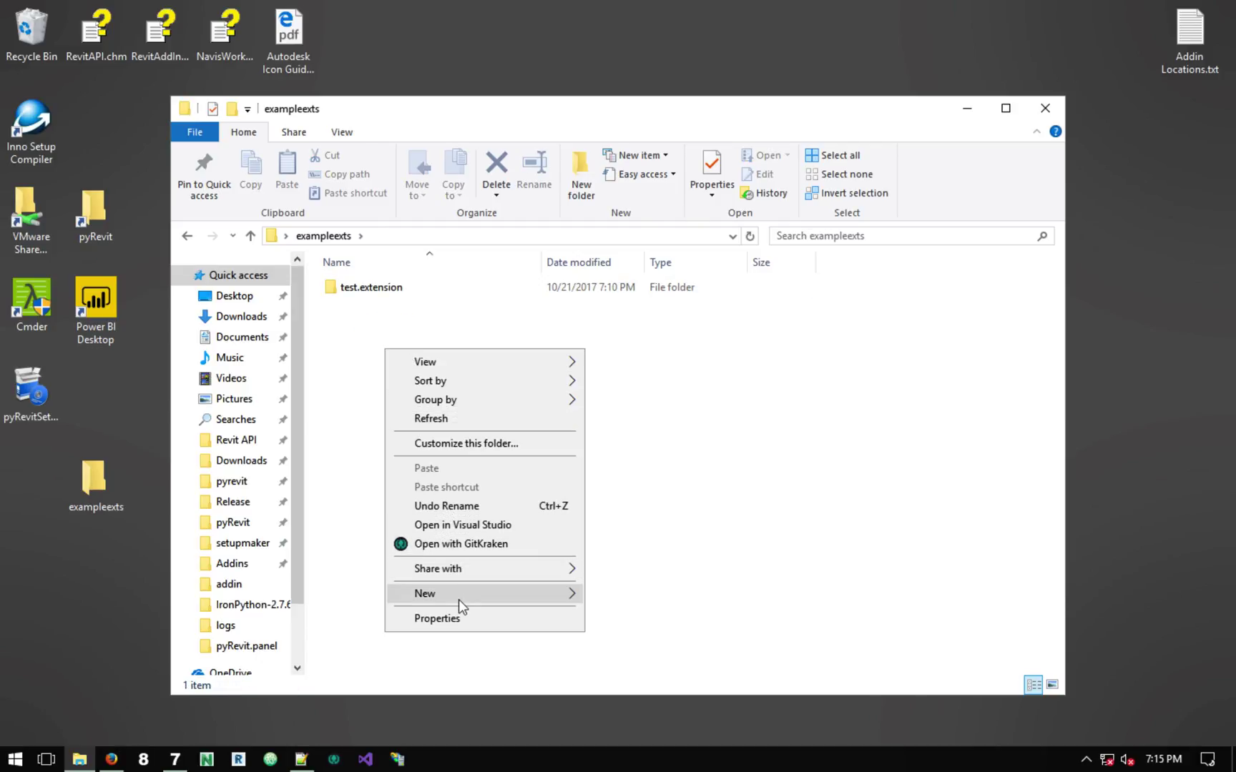
pyautogui.moveTo(458, 595)
pyautogui.click(612, 592)
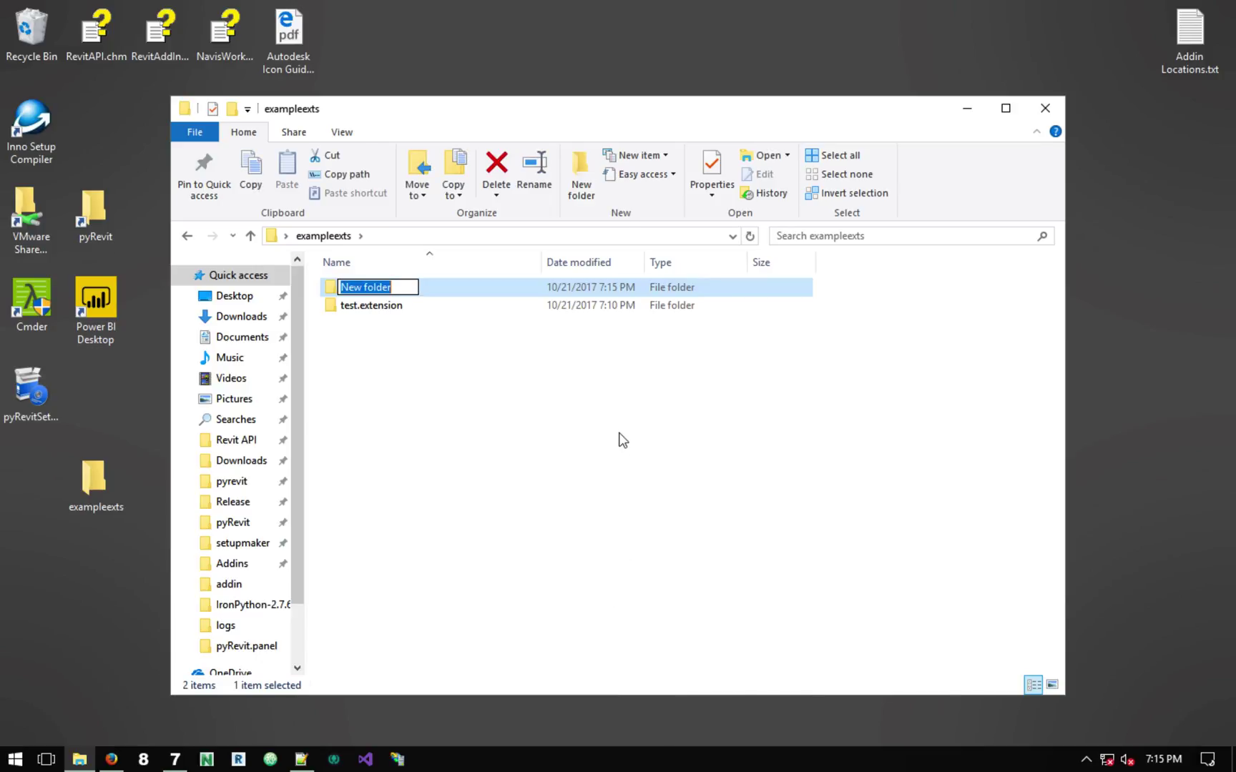
pyautogui.write('myext')
pyautogui.press('BackSpace')
pyautogui.press('BackSpace')
pyautogui.press('BackSpace')
pyautogui.press('BackSpace')
pyautogui.press('BackSpace')
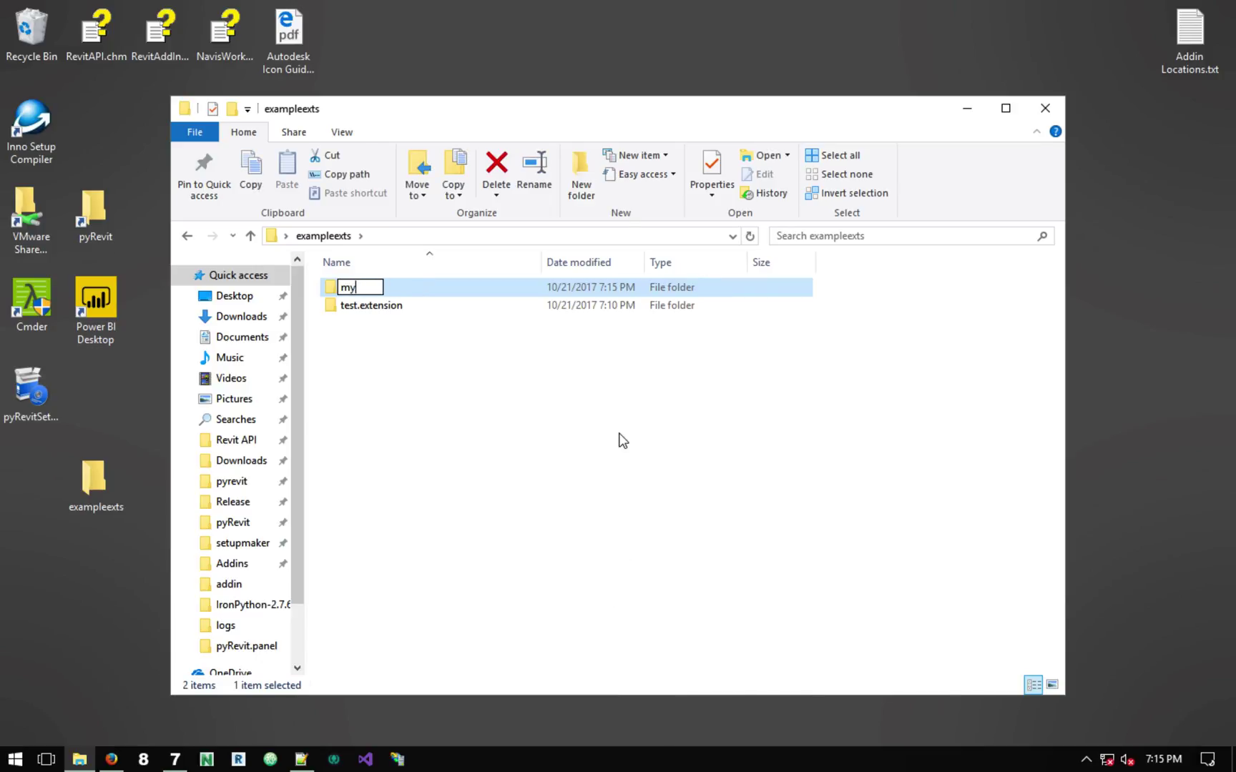
pyautogui.write('special.lib')
pyautogui.press('Return')
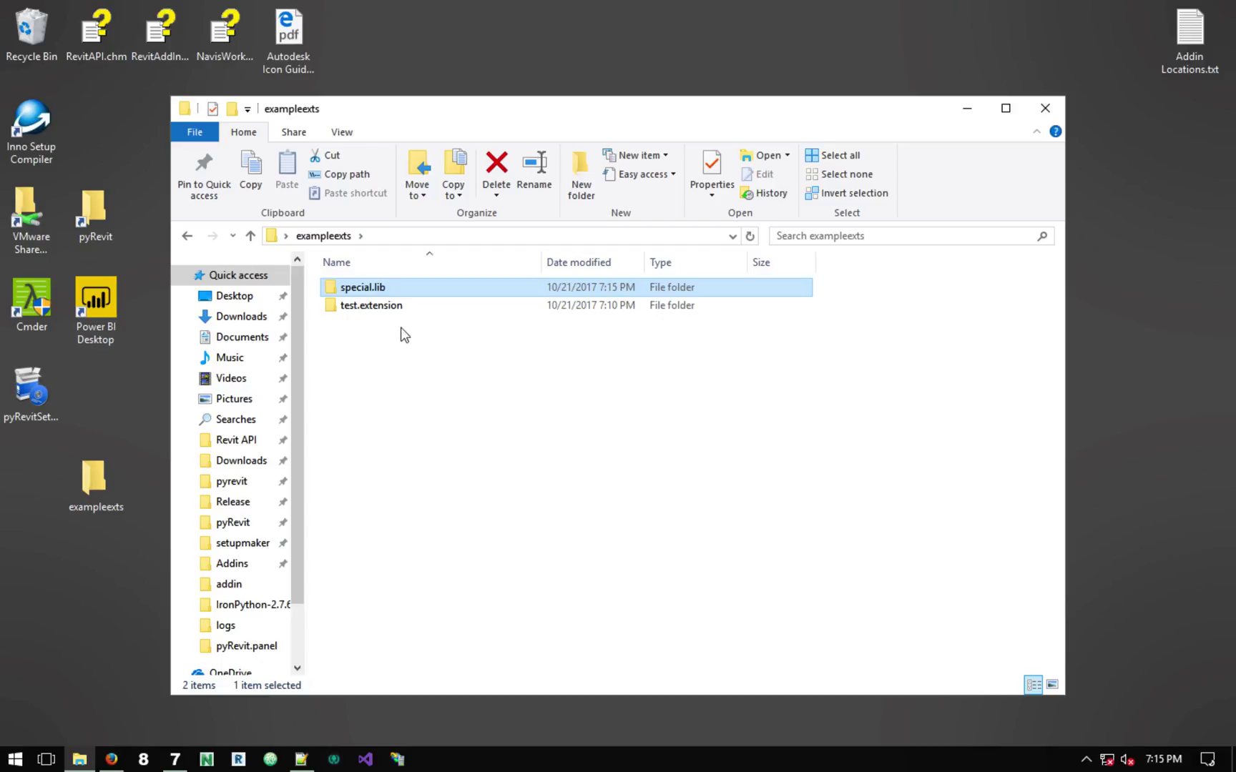
pyautogui.doubleClick(376, 288)
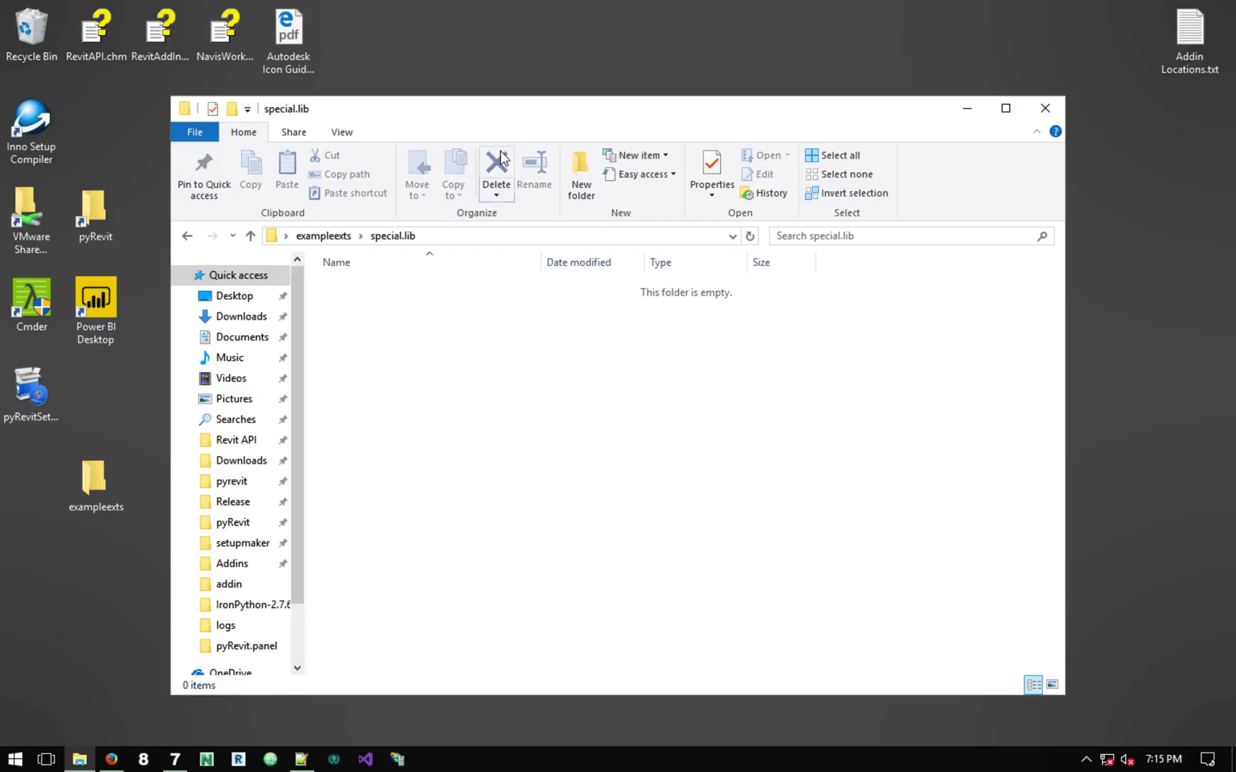
# Step: Duplicate test.extension in exampleexts and rename the copy to testtwo.extension
pyautogui.click(187, 236)
pyautogui.click(364, 307)
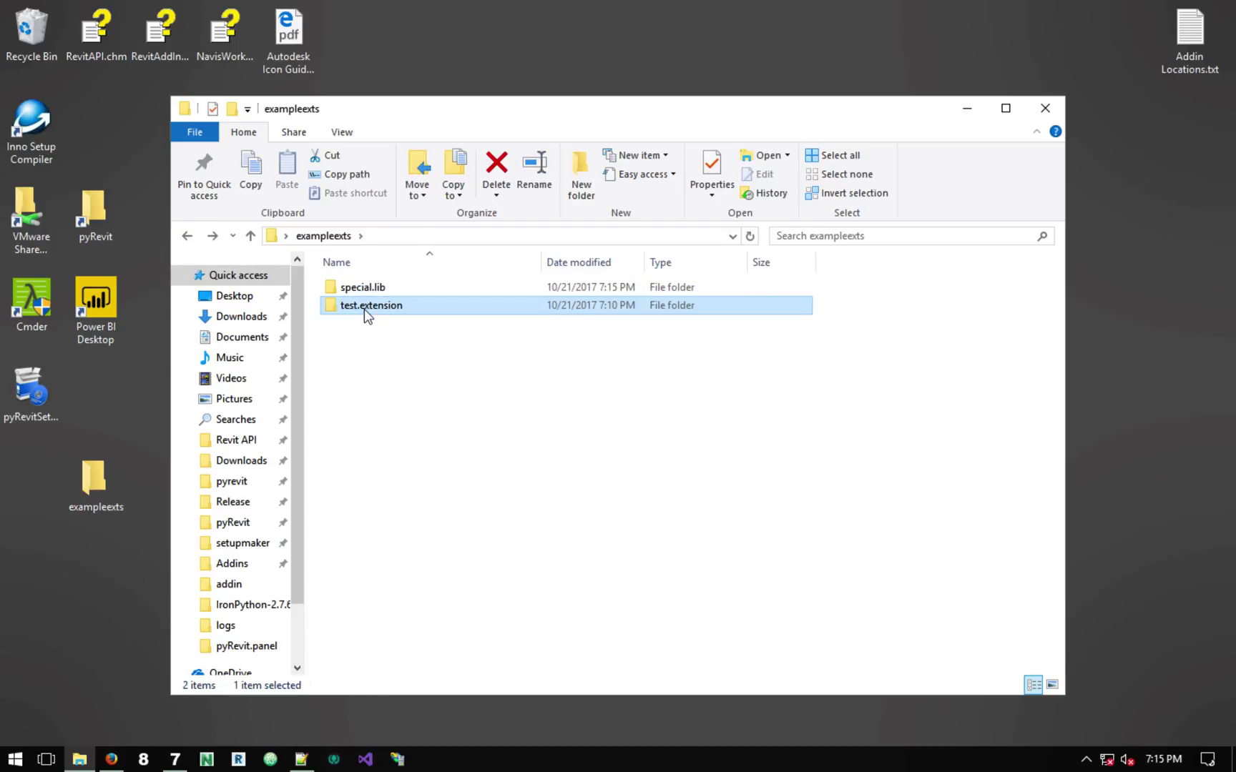
pyautogui.hotkey('ctrl', 'c')
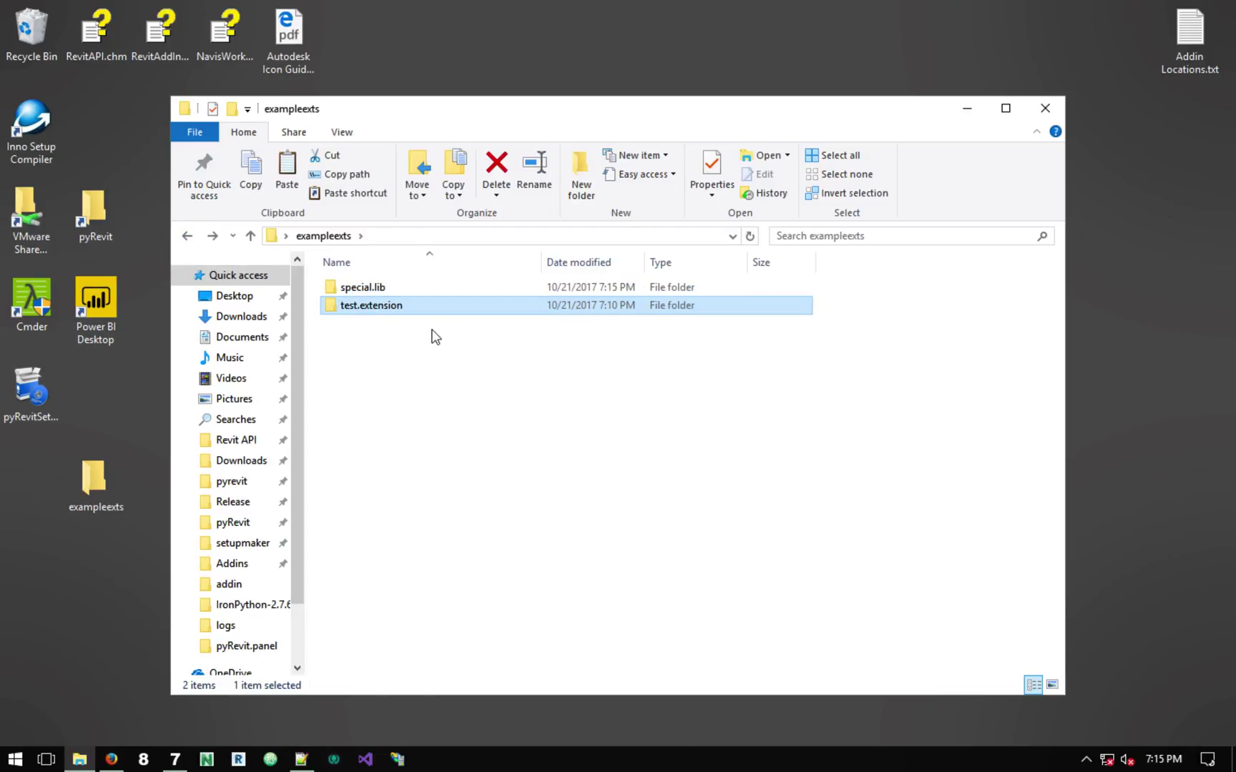
pyautogui.hotkey('ctrl', 'v')
pyautogui.click(409, 326)
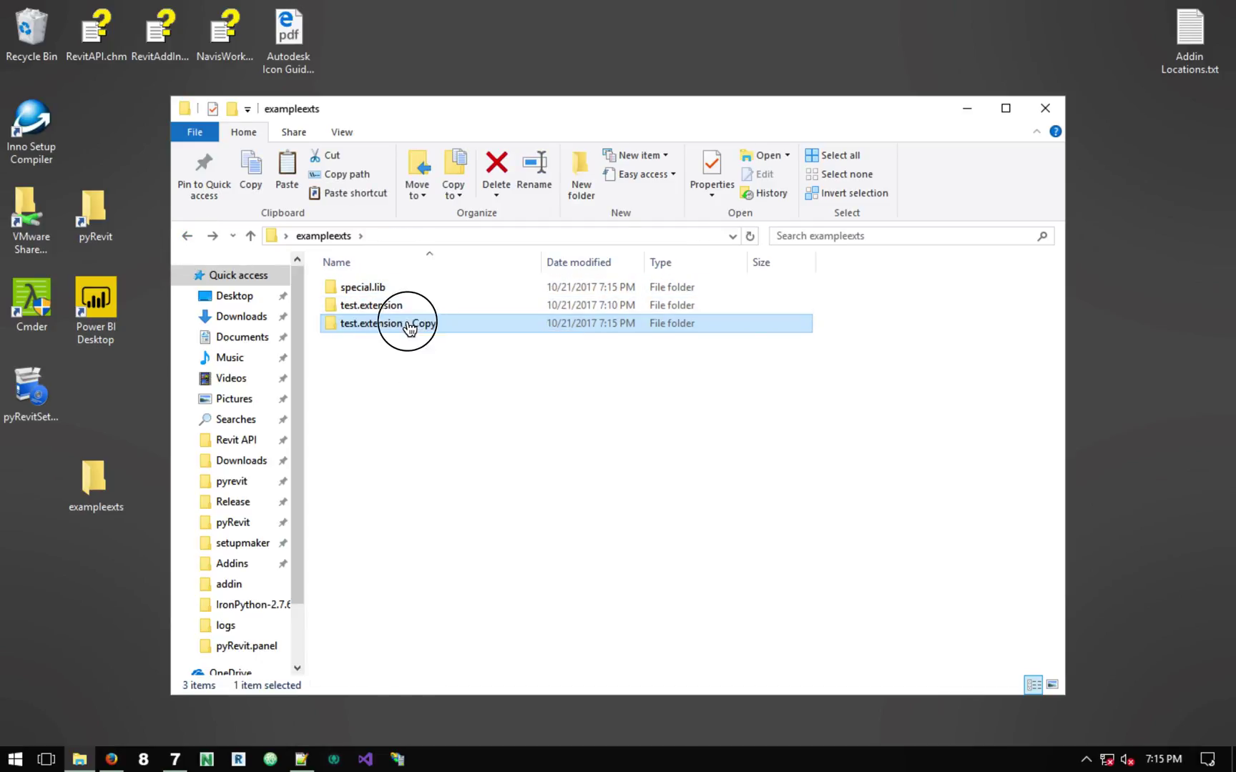
pyautogui.moveTo(404, 326); pyautogui.dragTo(472, 323)
pyautogui.press('Delete')
pyautogui.press('Left')
pyautogui.press('Left')
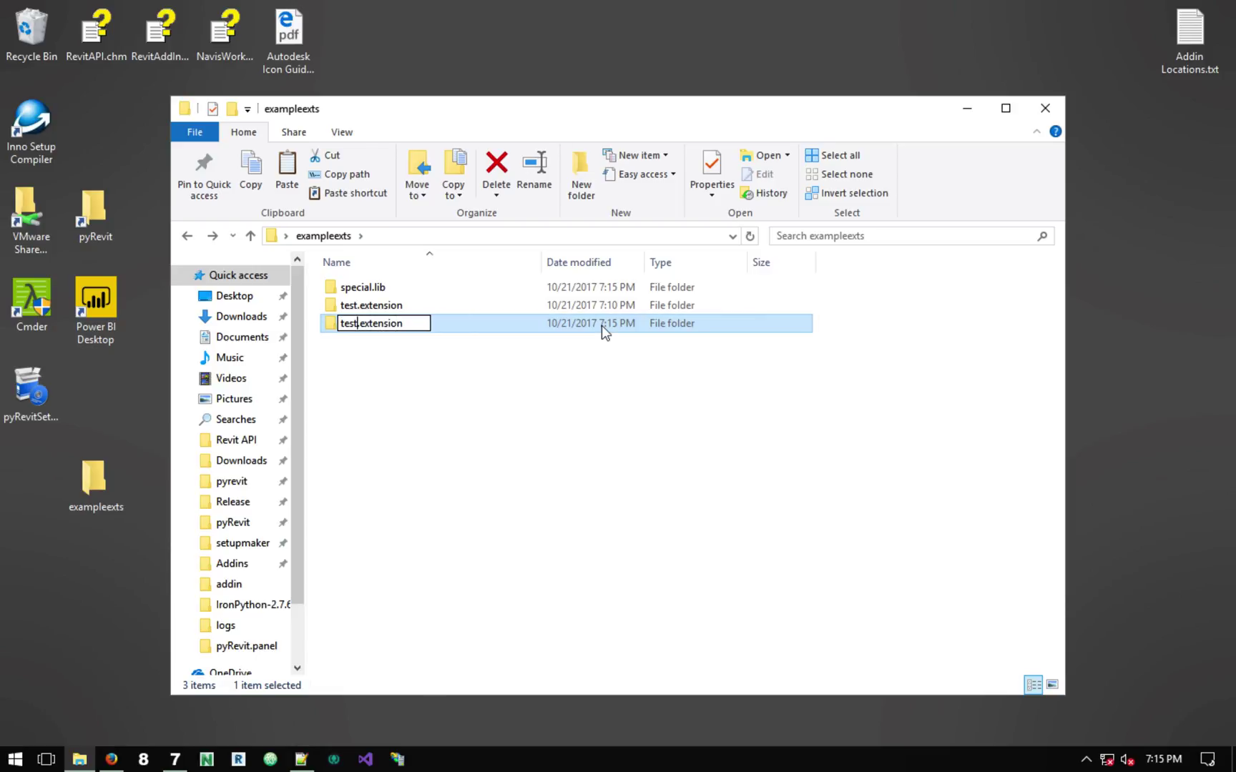
pyautogui.write('two')
pyautogui.hotkey('shift', 'Left')
pyautogui.hotkey('shift', 'Left')
pyautogui.hotkey('shift', 'Left')
pyautogui.hotkey('shift', 'Left')
pyautogui.hotkey('shift', 'Left')
pyautogui.hotkey('shift', 'Left')
pyautogui.hotkey('shift', 'Left')
pyautogui.hotkey('ctrl', 'c')
pyautogui.press('Return')
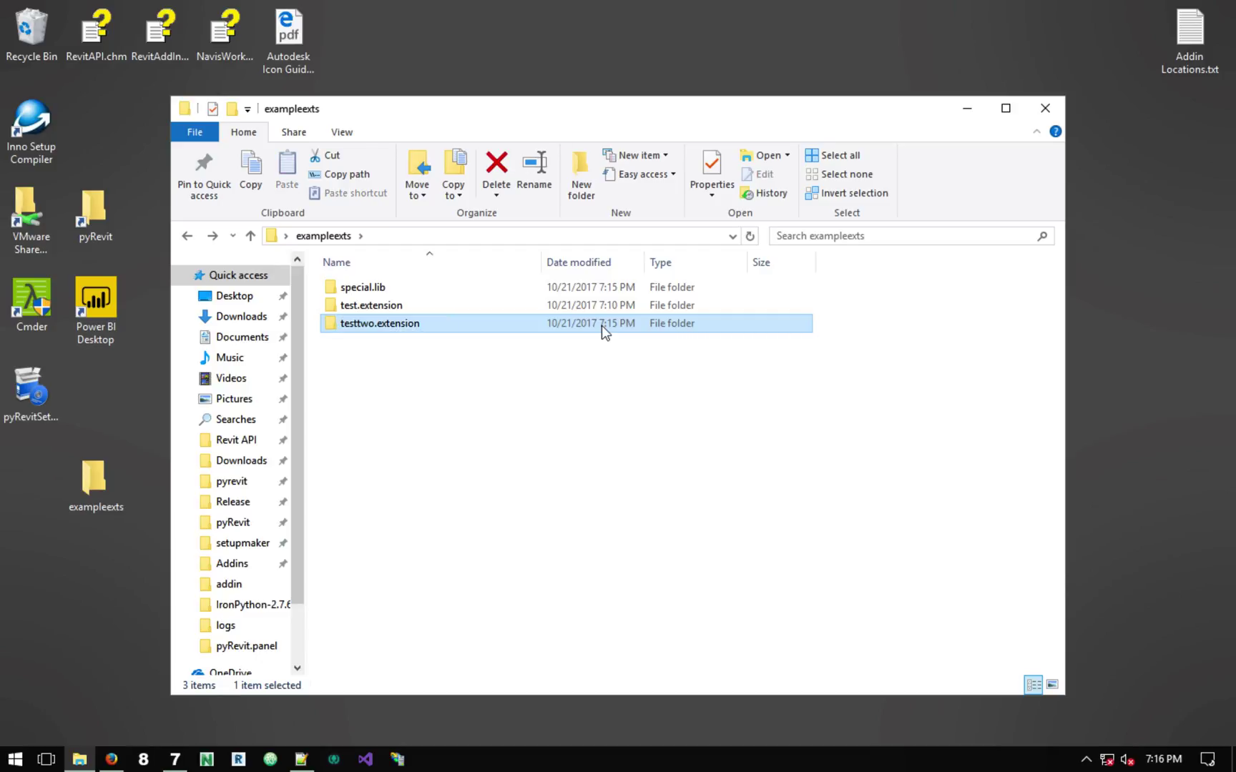
# Step: Inside testtwo.extension, rename the test.tab folder to testtwo.tab and open it
pyautogui.doubleClick(601, 326)
pyautogui.click(387, 290)
pyautogui.click(362, 306)
pyautogui.click(361, 308)
pyautogui.click(358, 307)
pyautogui.press('BackSpace')
pyautogui.press('BackSpace')
pyautogui.press('BackSpace')
pyautogui.press('BackSpace')
pyautogui.hotkey('ctrl', 'v')
pyautogui.press('Return')
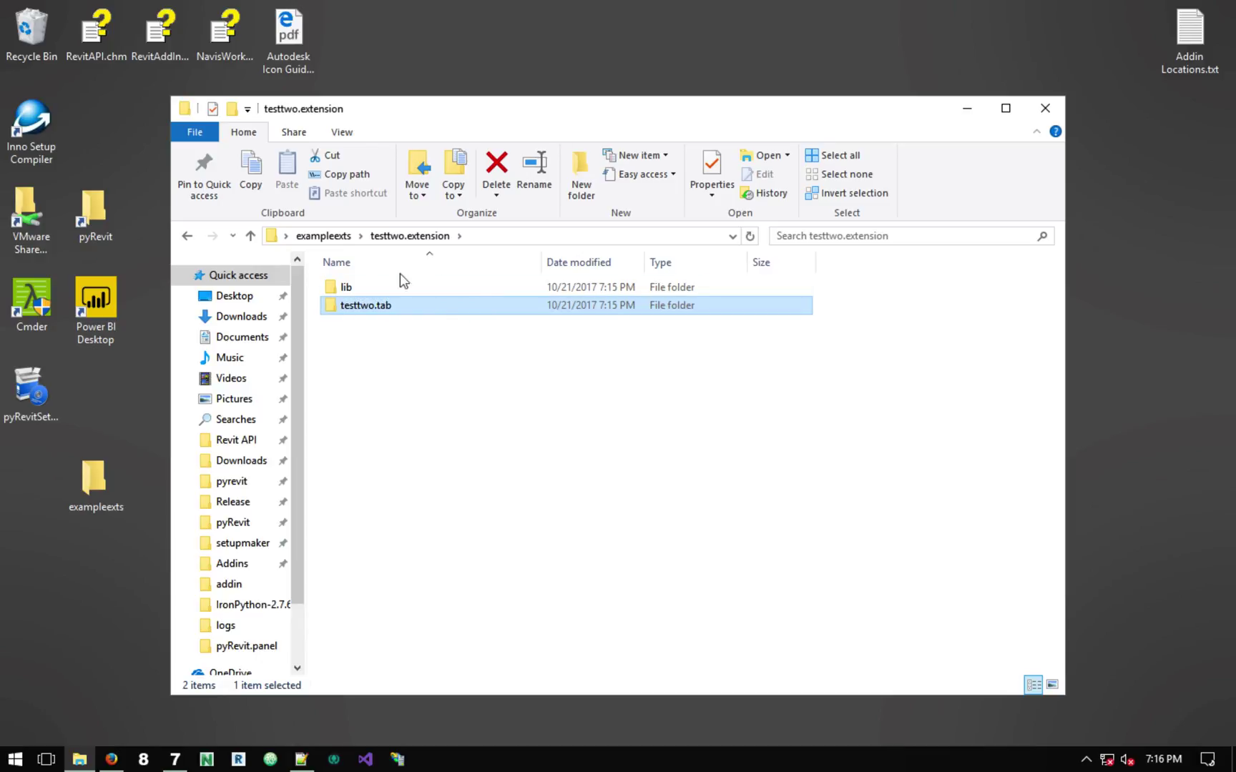
pyautogui.doubleClick(392, 307)
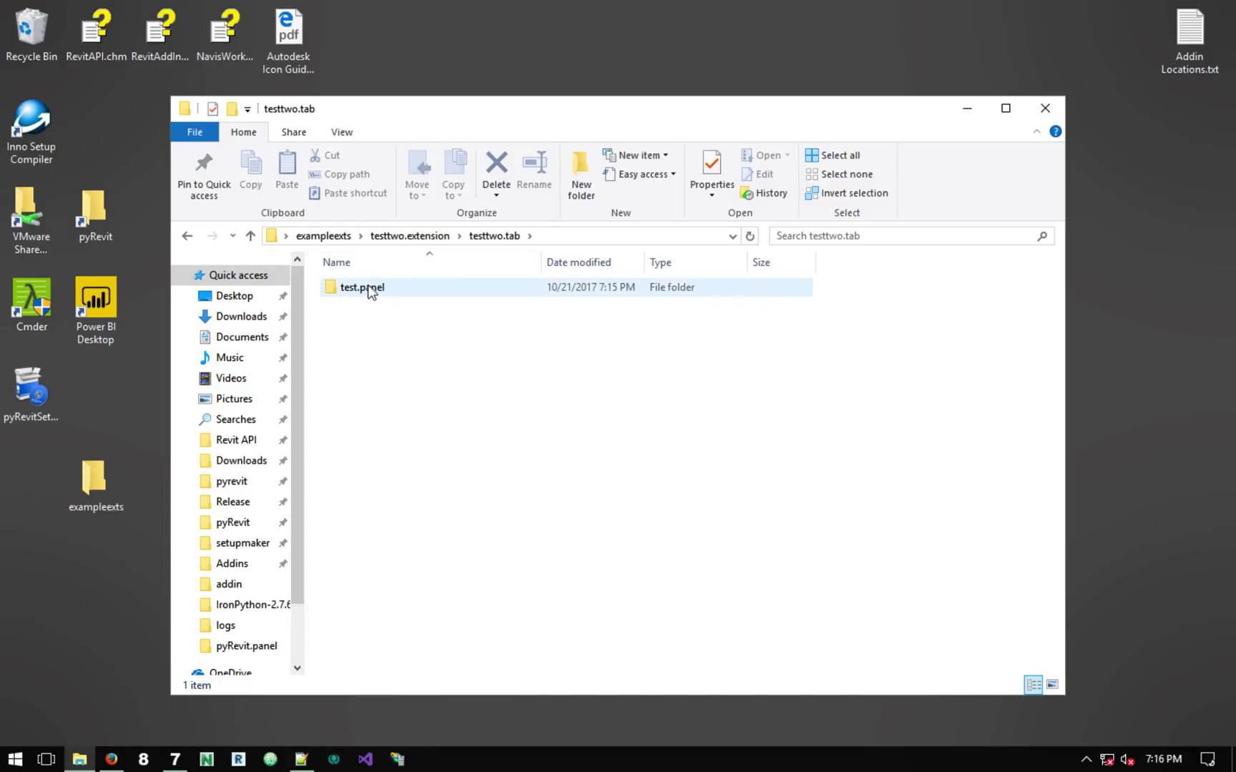
# Step: Delete the lib folder in testtwo.extension, undo to restore it, and return to exampleexts
pyautogui.click(409, 236)
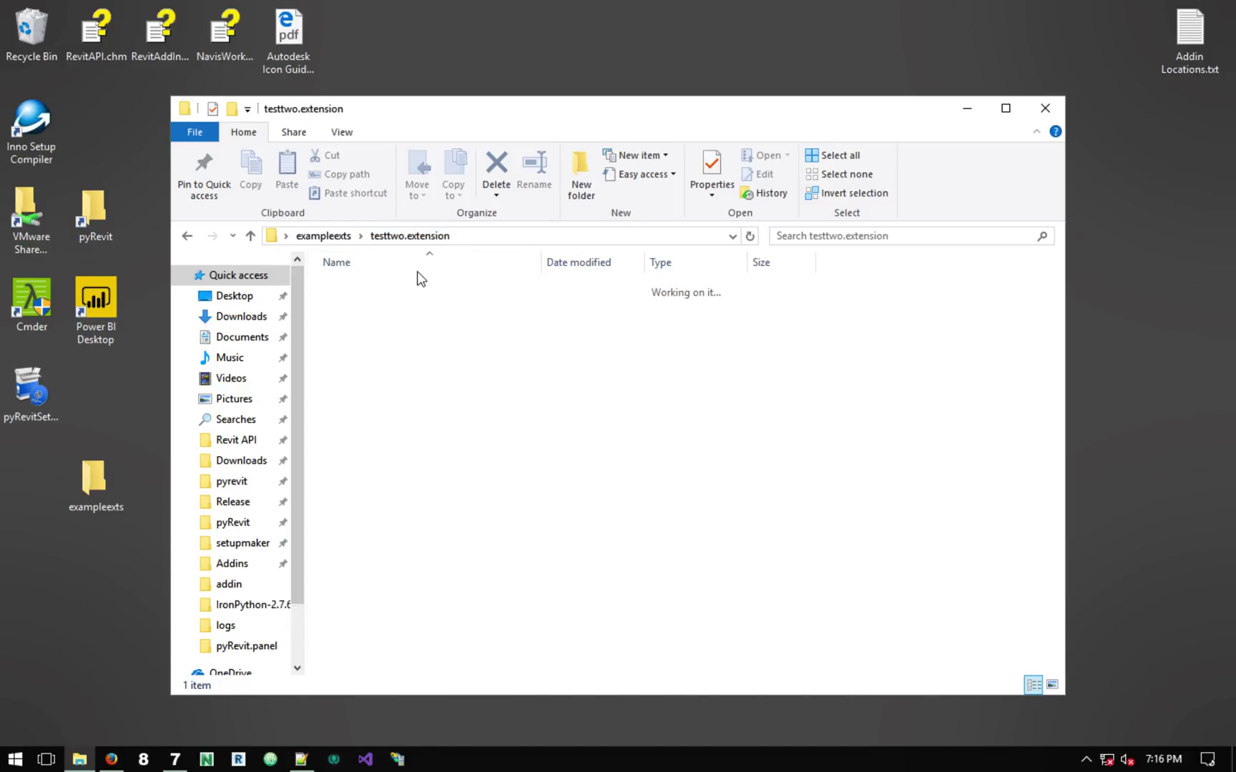
pyautogui.click(372, 286)
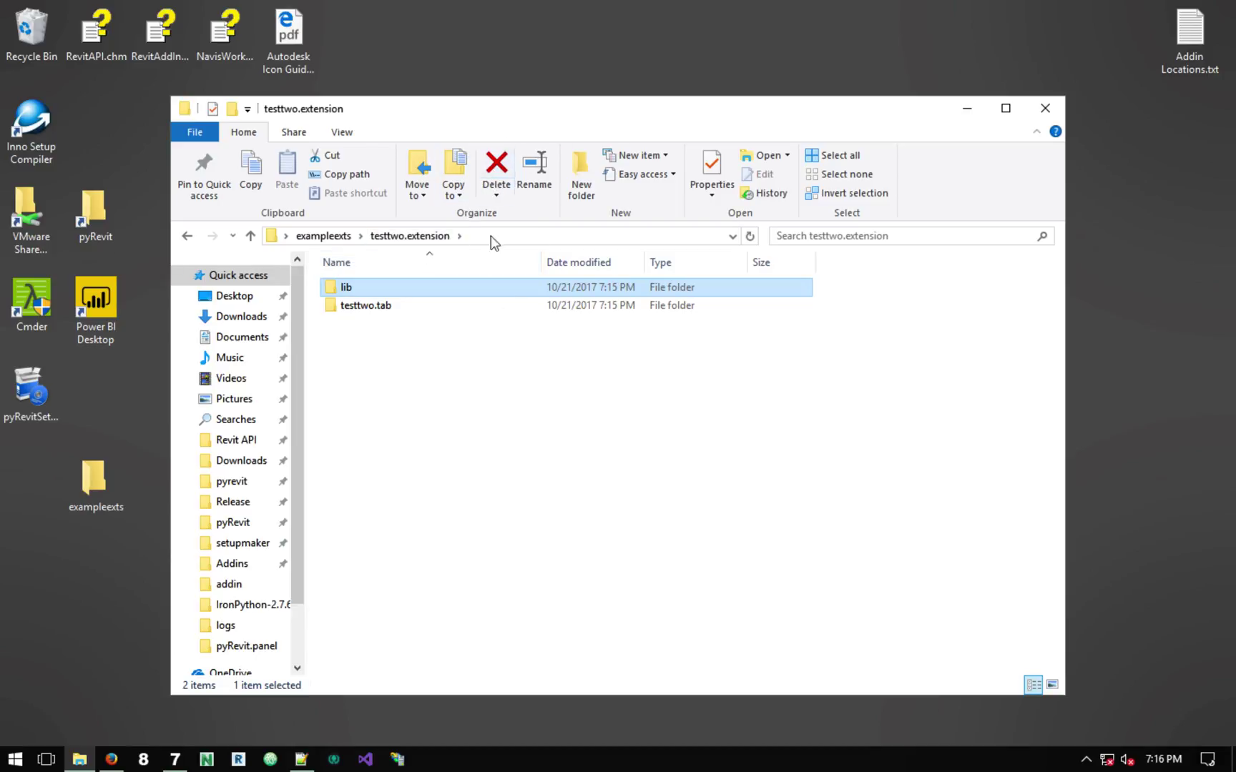
pyautogui.press('Delete')
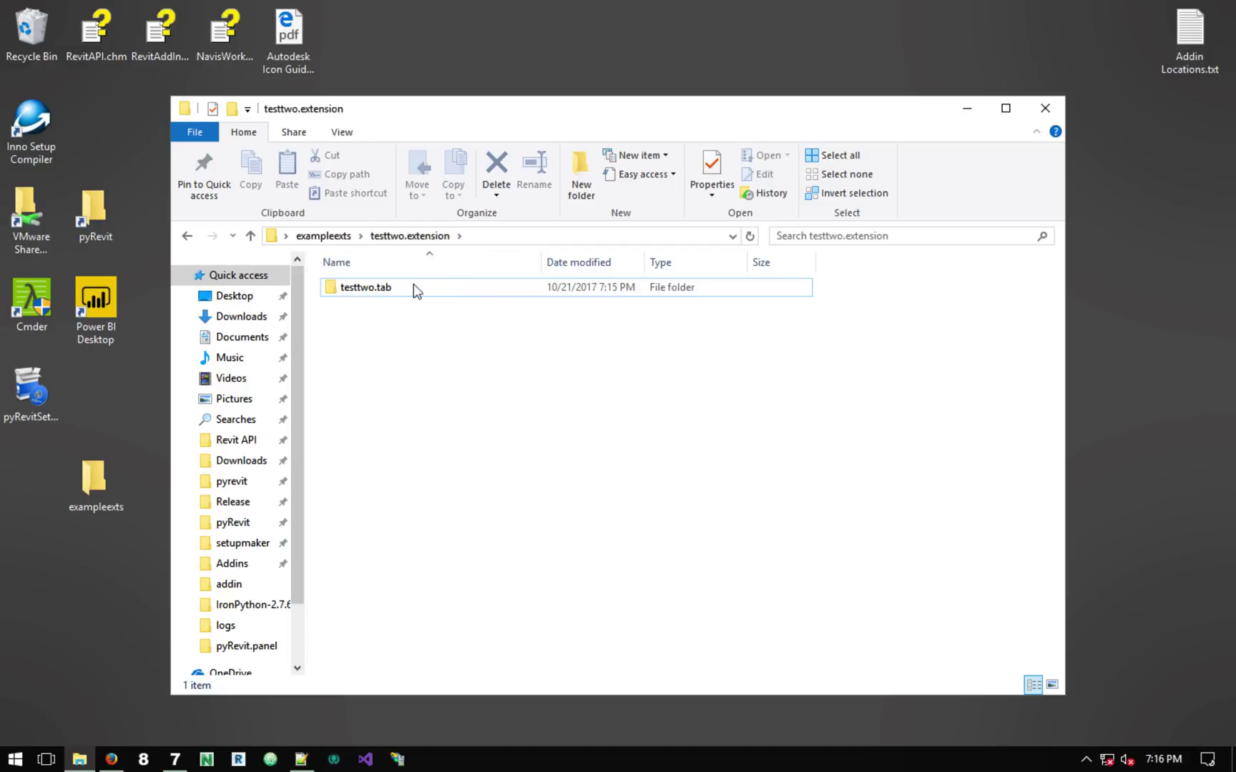
pyautogui.hotkey('ctrl', 'z')
pyautogui.click(349, 236)
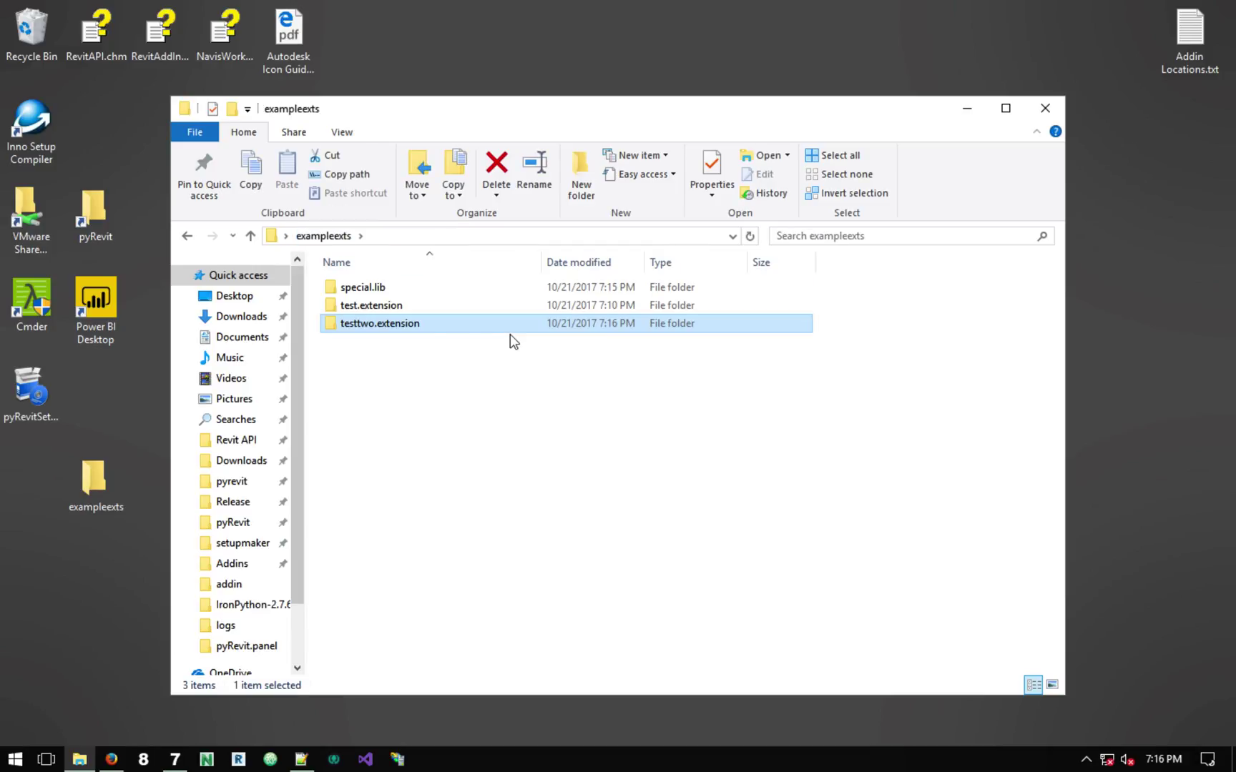
# Step: Select and open the special.lib folder in exampleexts
pyautogui.click(359, 308)
pyautogui.keyDown('ctrl'); pyautogui.click(368, 329); pyautogui.keyUp('ctrl')
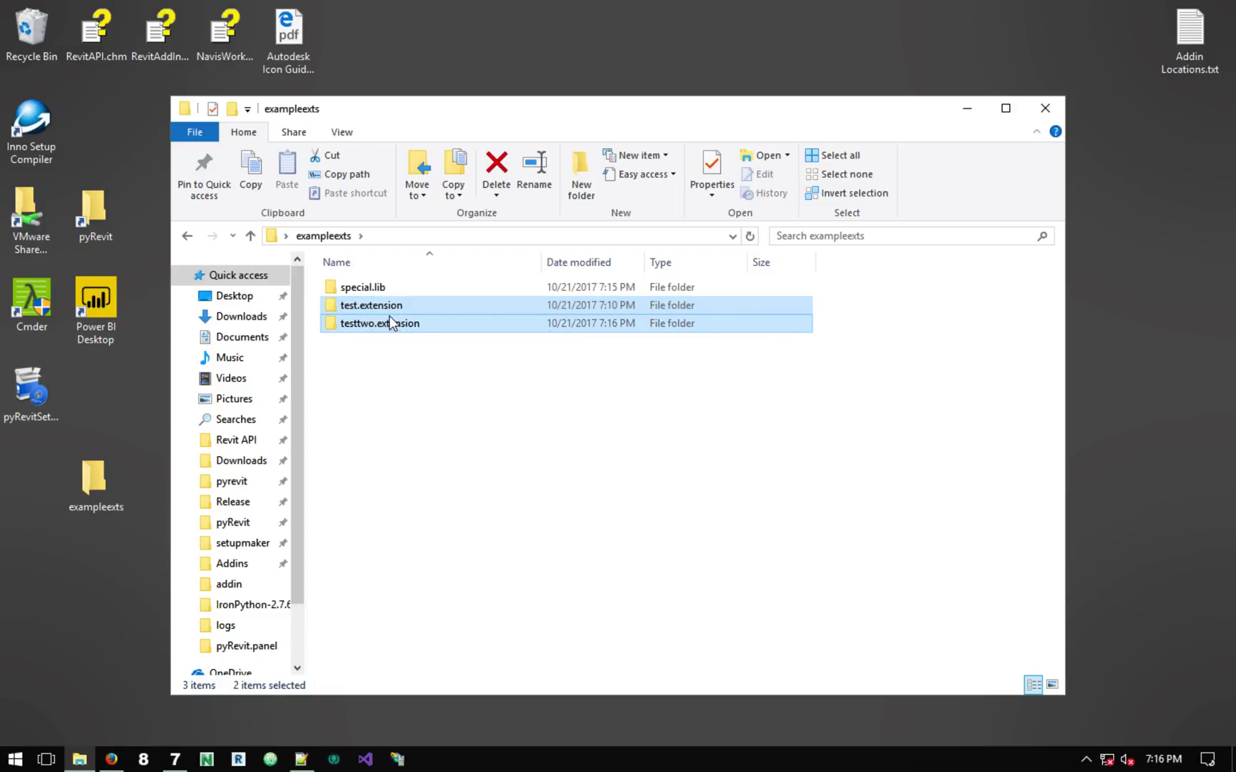
pyautogui.click(391, 283)
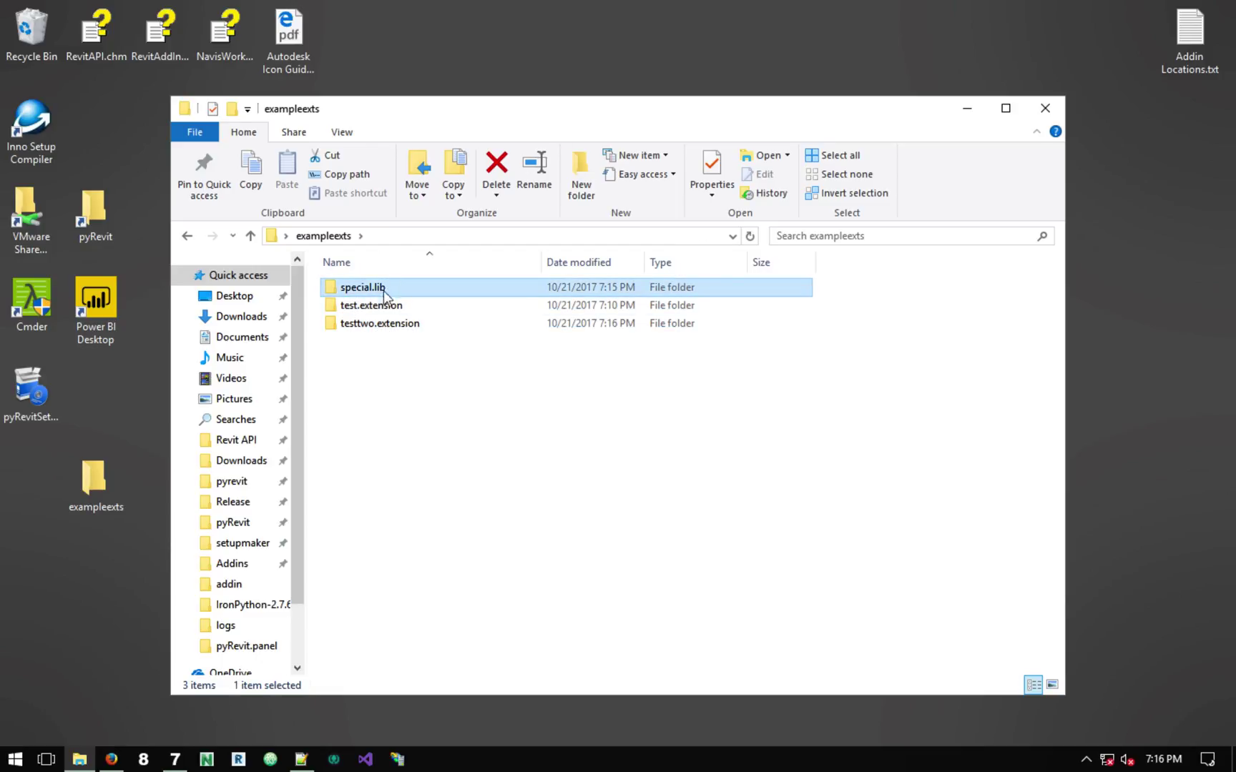
pyautogui.doubleClick(387, 294)
# Step: Create a new text document renamed specialmodule.py, accept the extension change, and edit it in Notepad++
pyautogui.rightClick(407, 322)
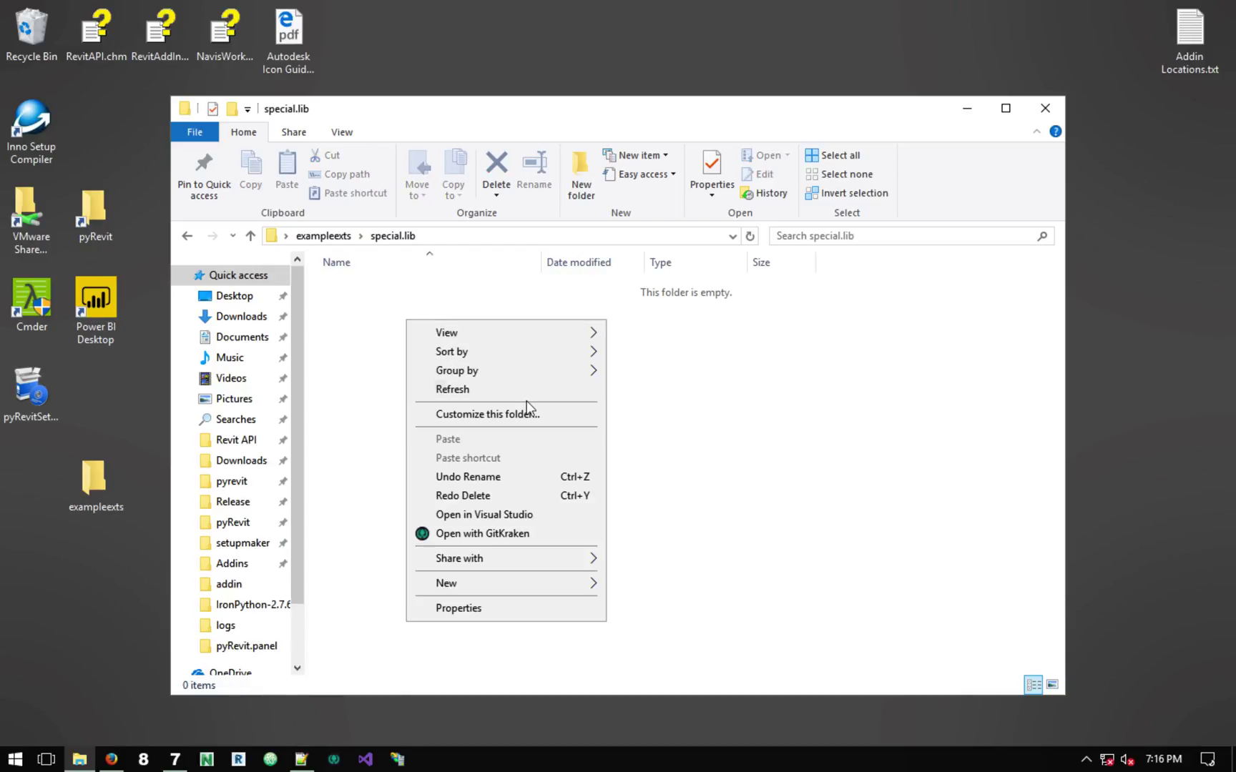
pyautogui.moveTo(527, 579)
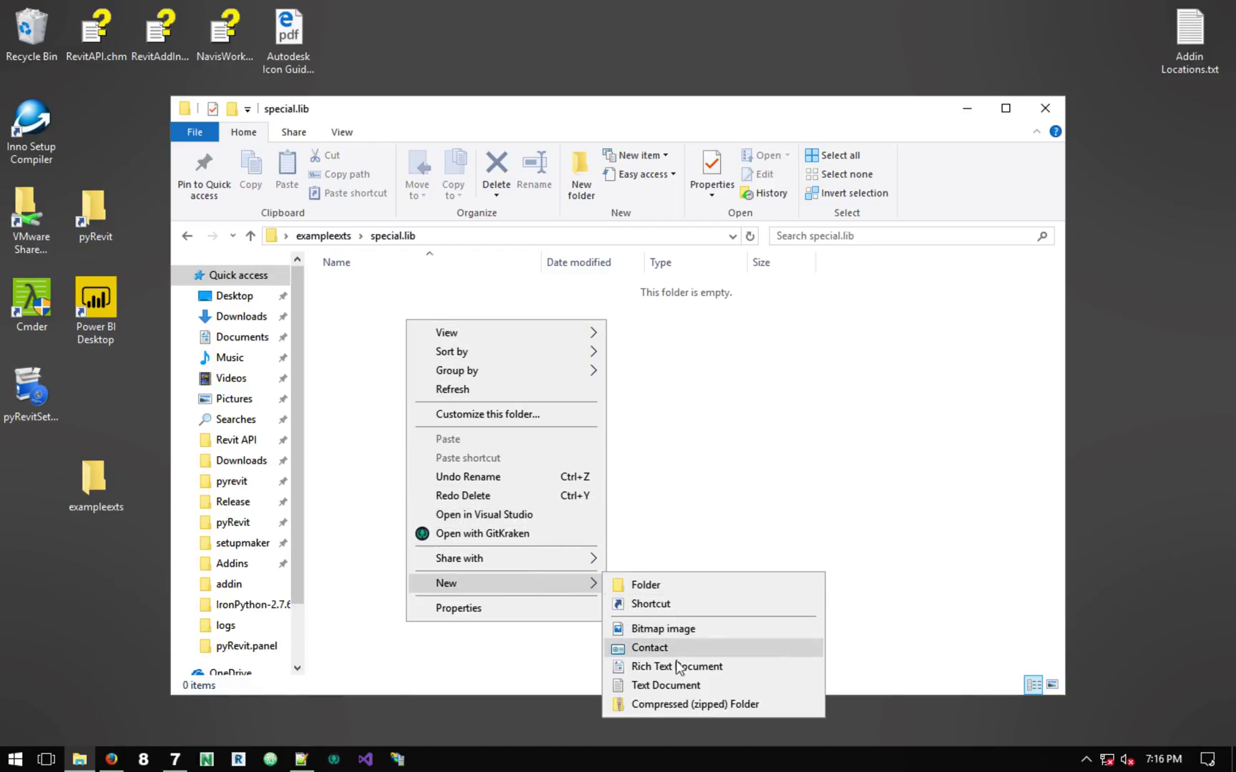
pyautogui.click(673, 687)
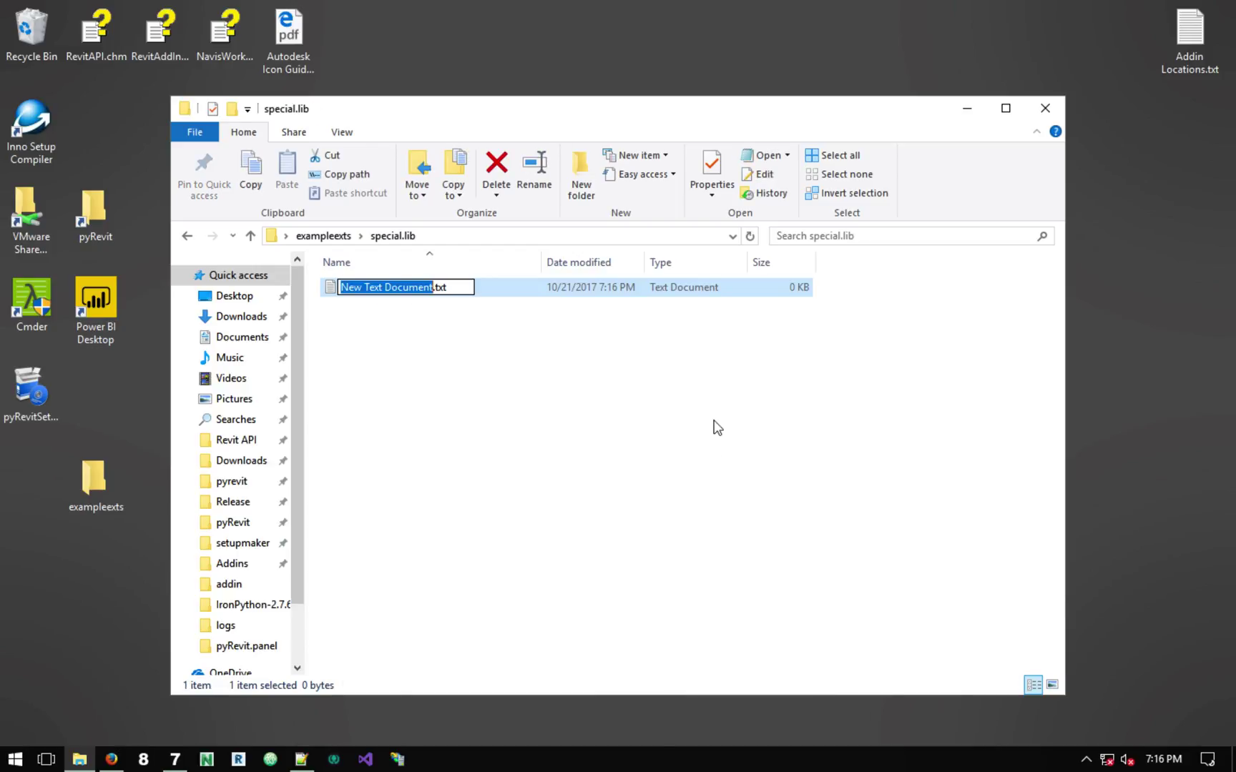
pyautogui.write('special')
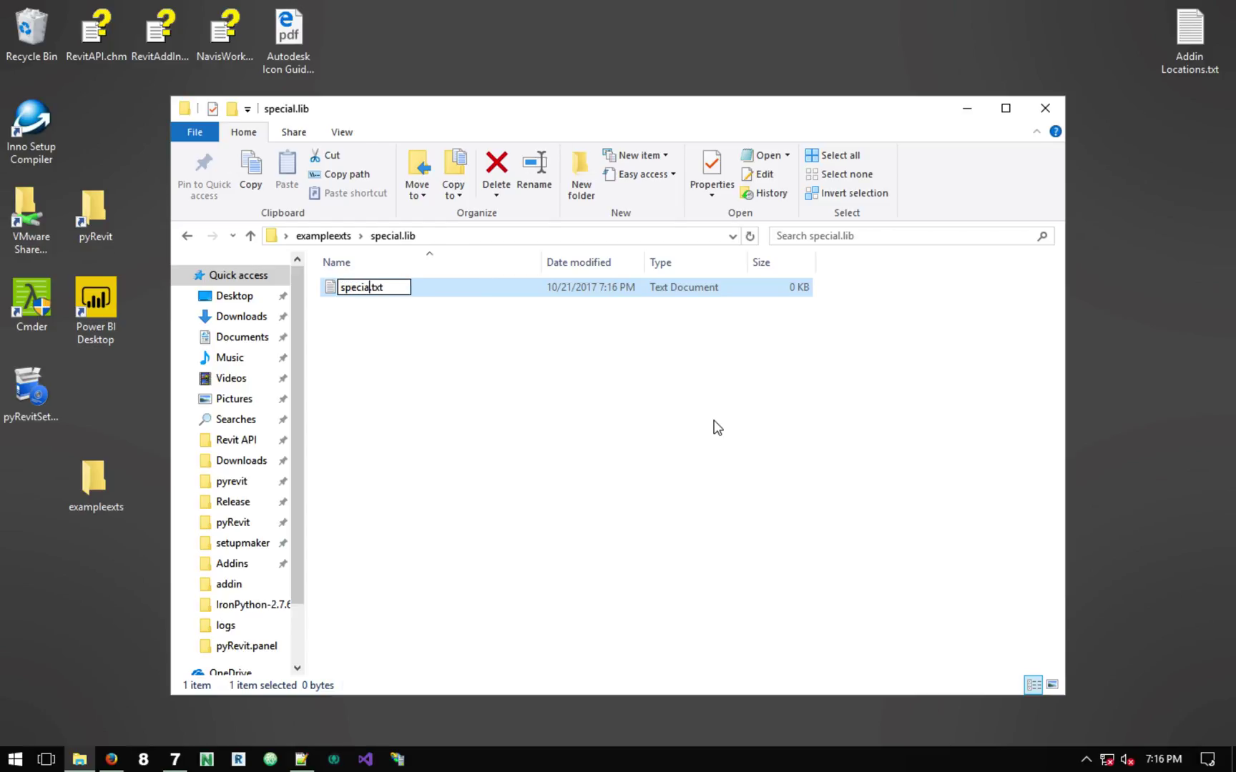
pyautogui.write('module')
pyautogui.press('BackSpace')
pyautogui.press('BackSpace')
pyautogui.press('BackSpace')
pyautogui.write('py')
pyautogui.press('Return')
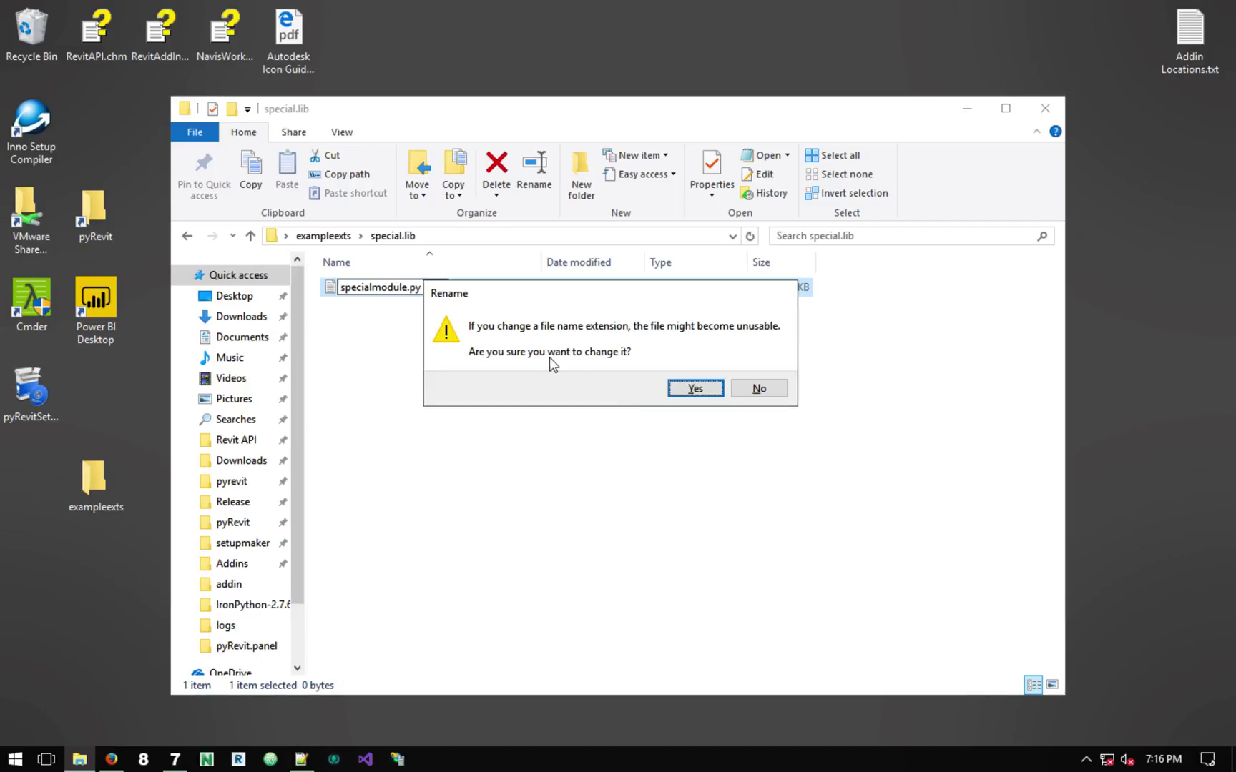
pyautogui.click(709, 389)
pyautogui.rightClick(383, 293)
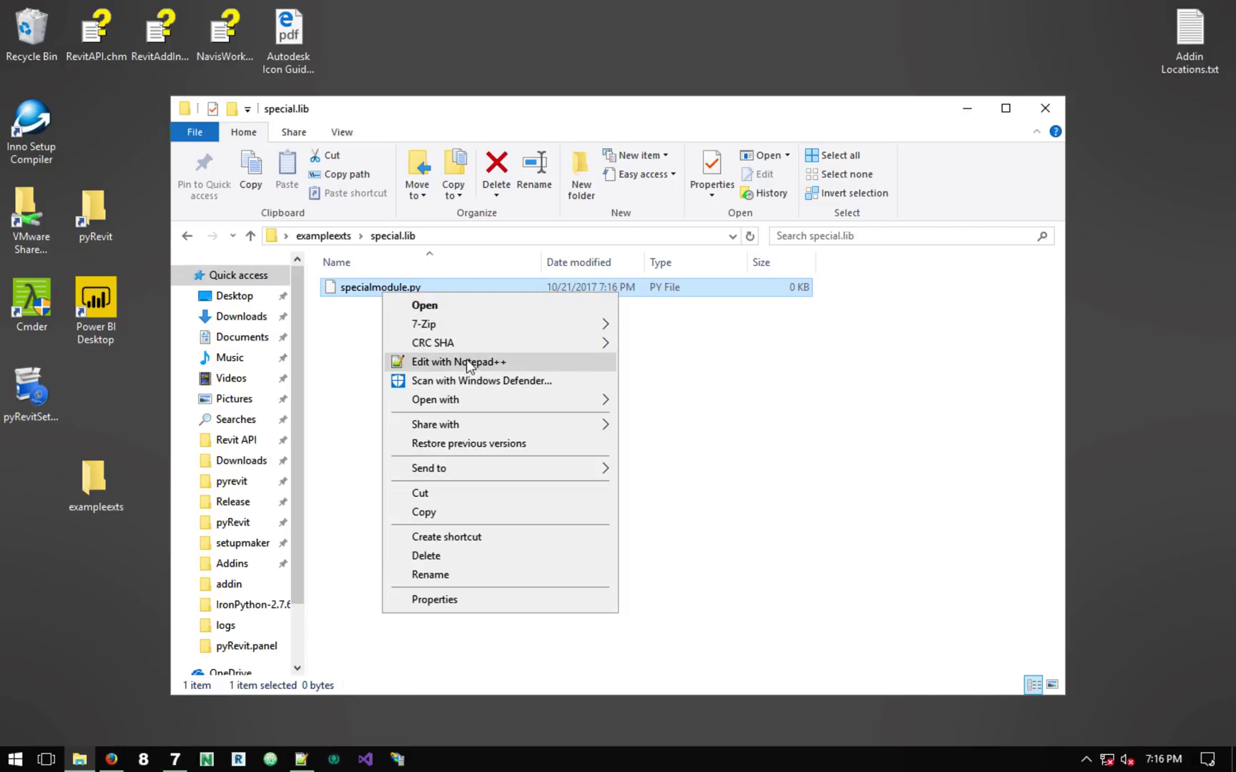
pyautogui.click(466, 361)
# Step: Write def whoami(): return 'special module', save, close the file and minimize Notepad++
pyautogui.write('def whoami():')
pyautogui.press('Return')
pyautogui.write("return 'special module")
pyautogui.hotkey('ctrl', 's')
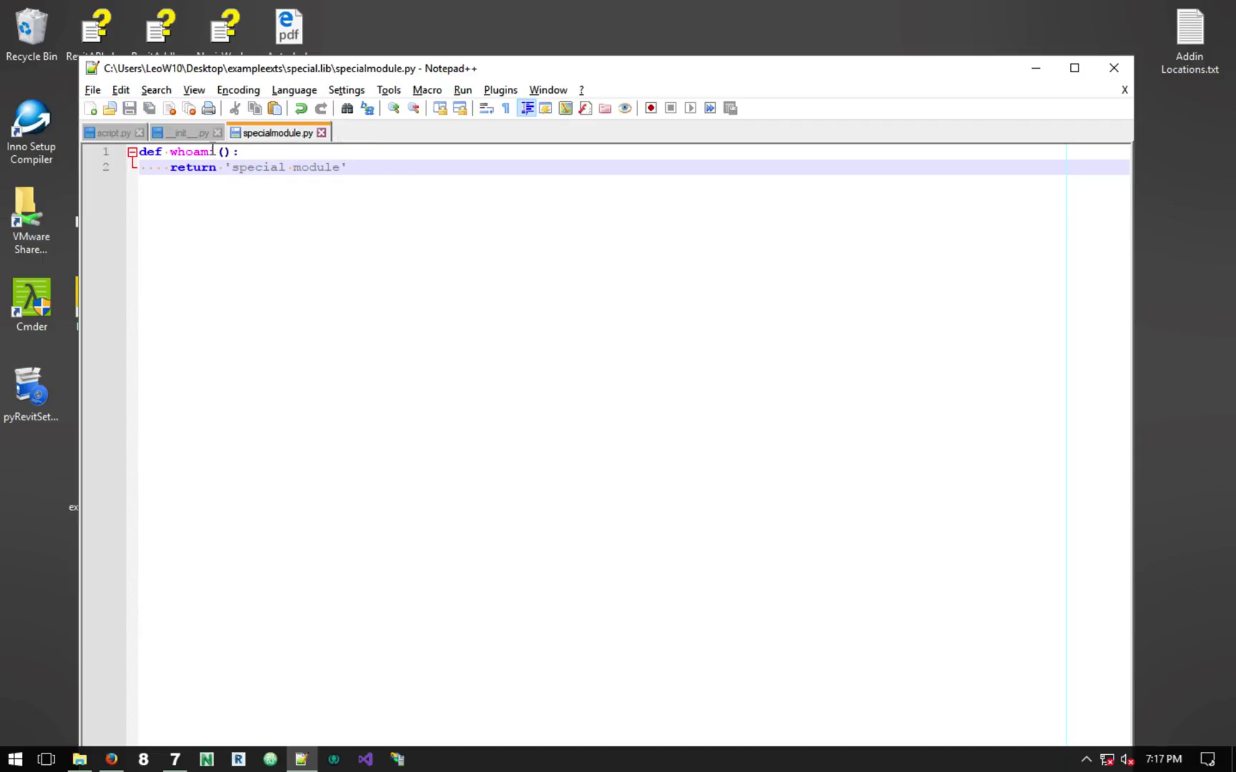
pyautogui.click(321, 132)
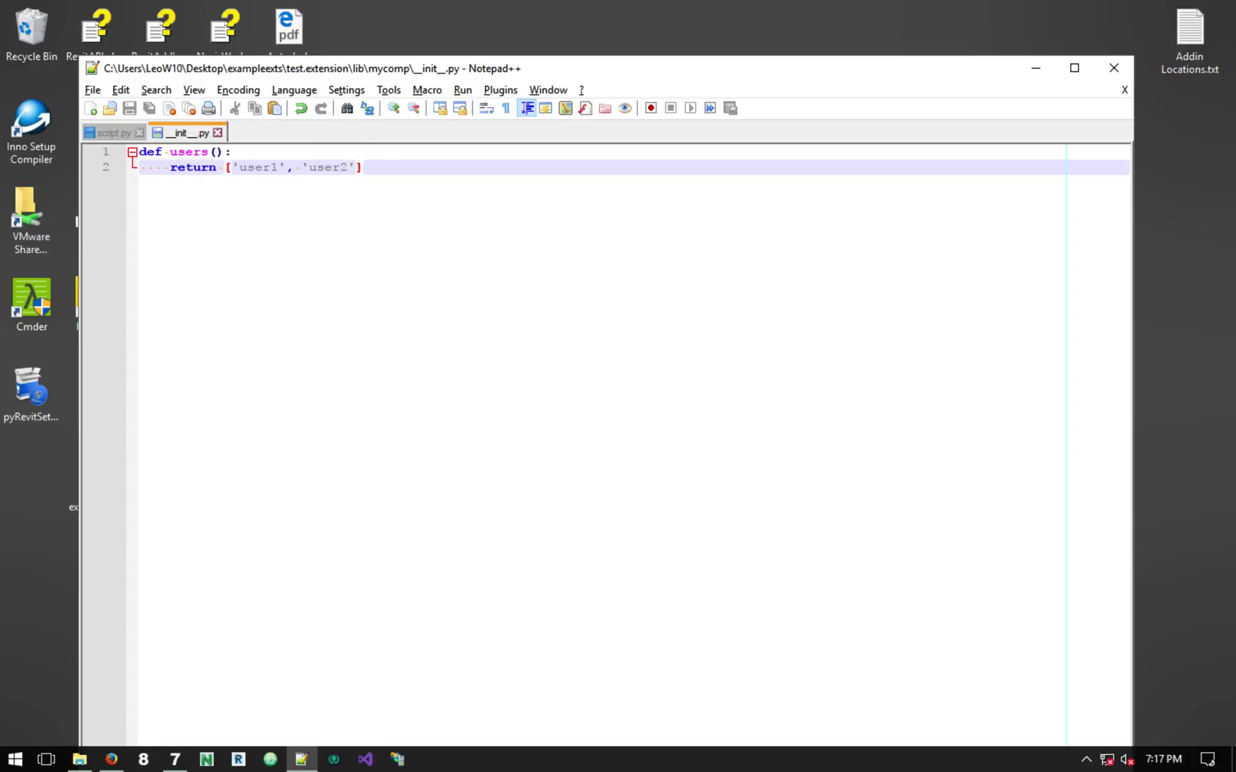
pyautogui.click(1036, 68)
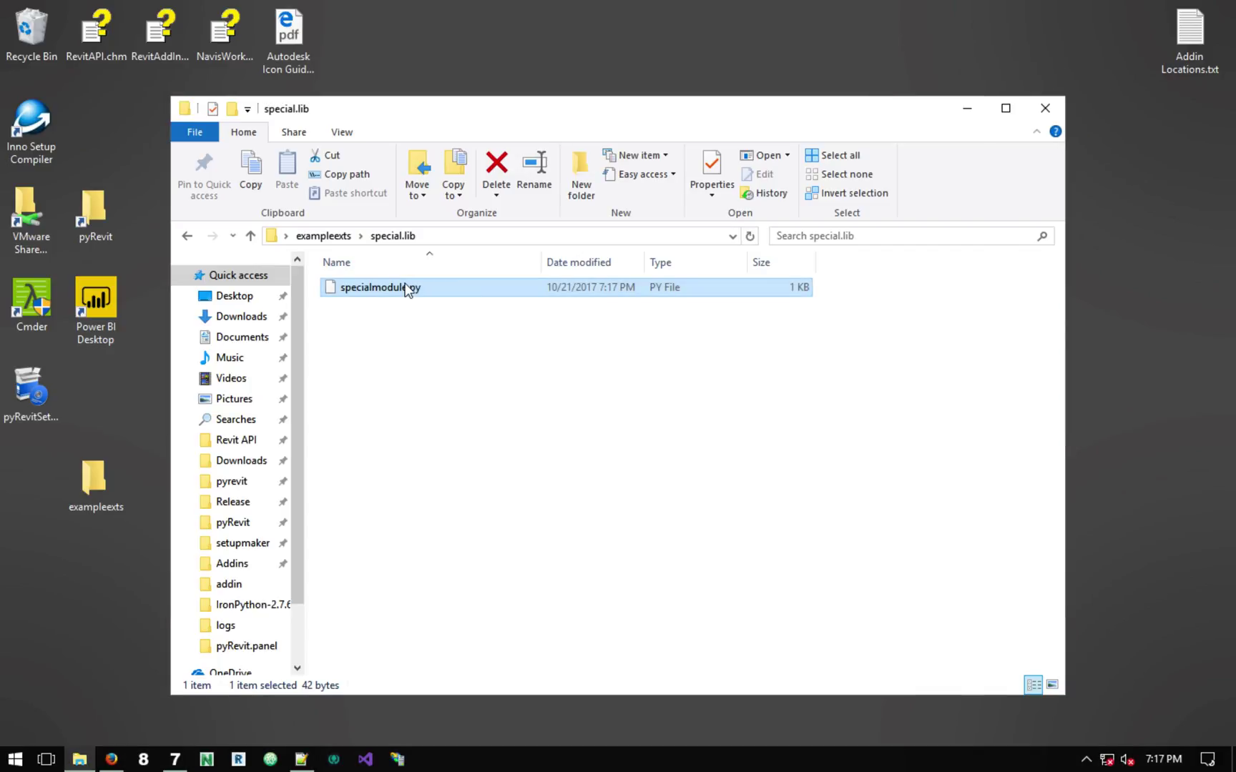
# Step: Return to exampleexts, check special.lib's tooltip for specialmodule.py, then switch to Revit
pyautogui.click(324, 235)
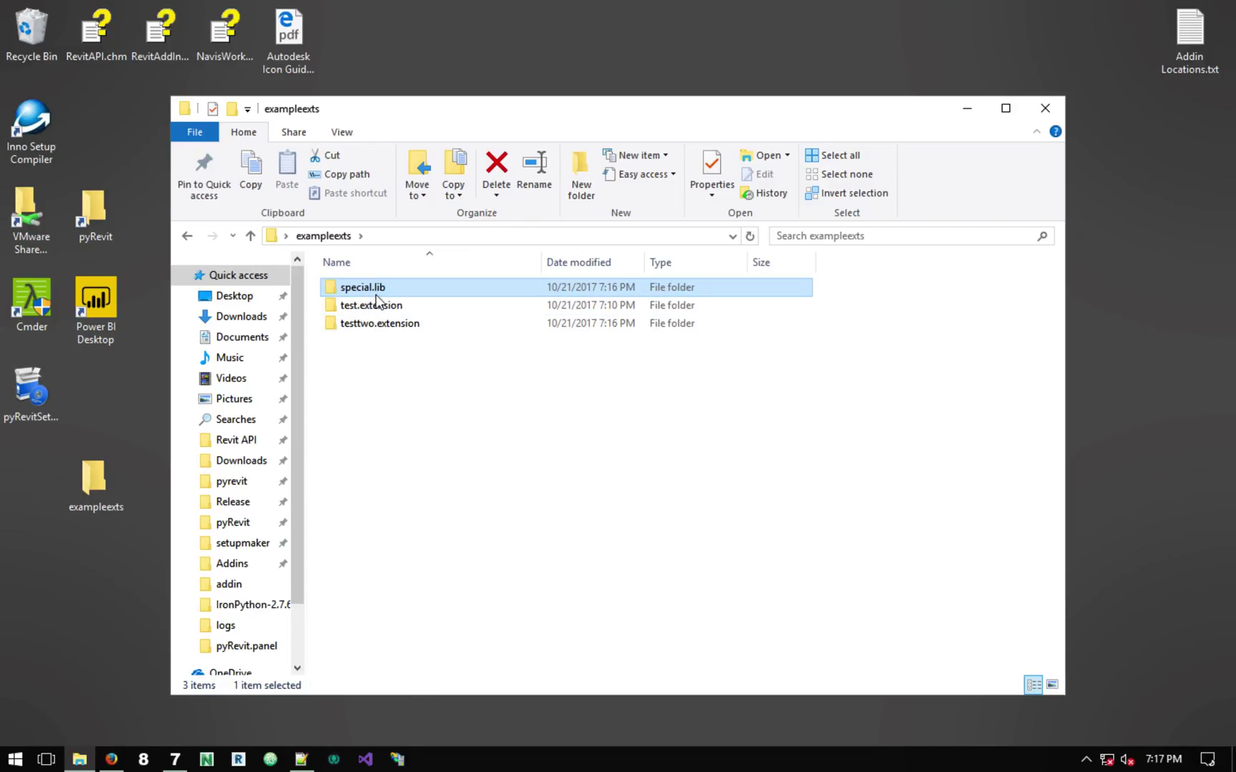
pyautogui.moveTo(377, 293)
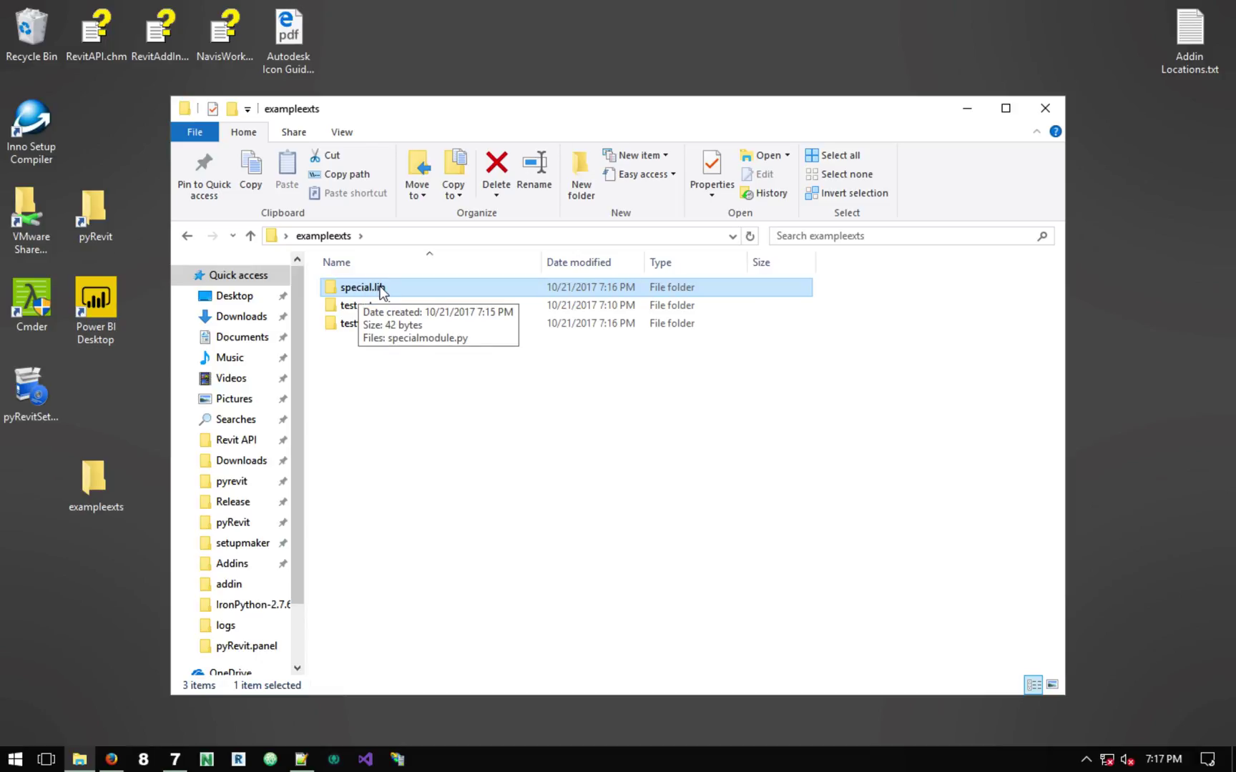
pyautogui.click(376, 311)
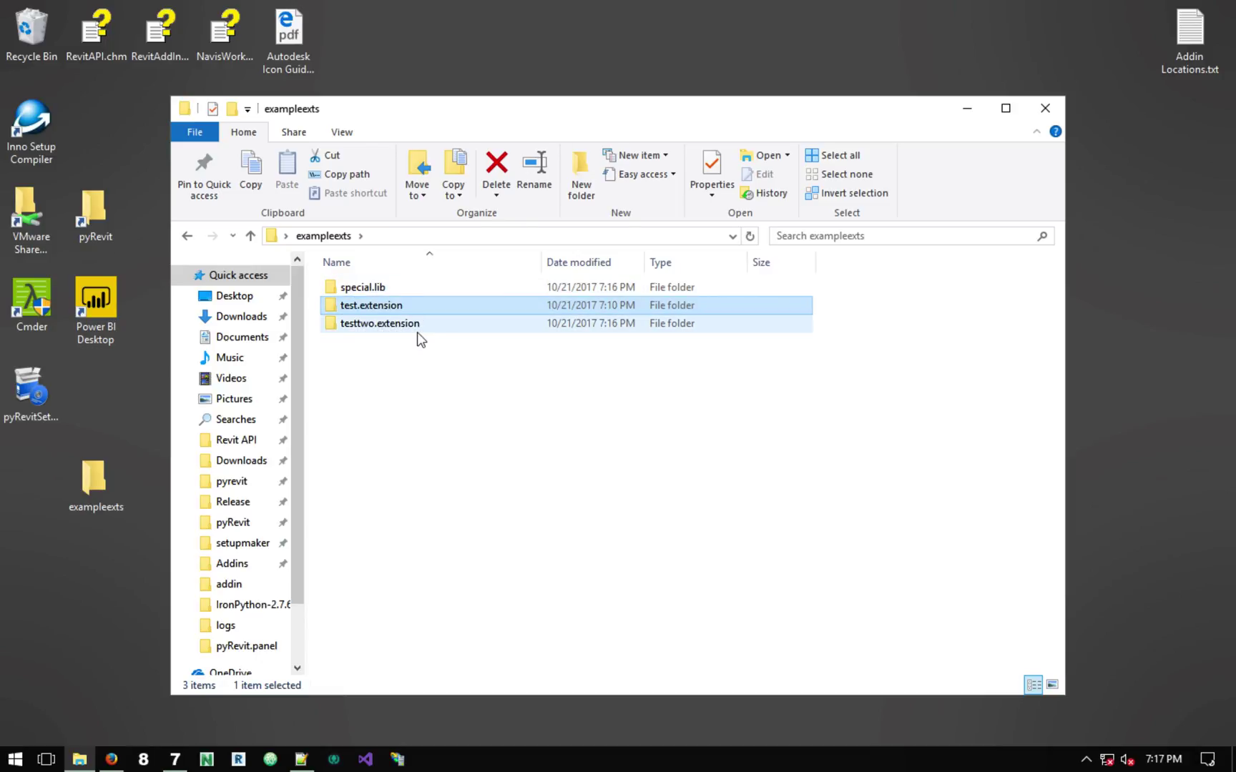
pyautogui.moveTo(391, 314)
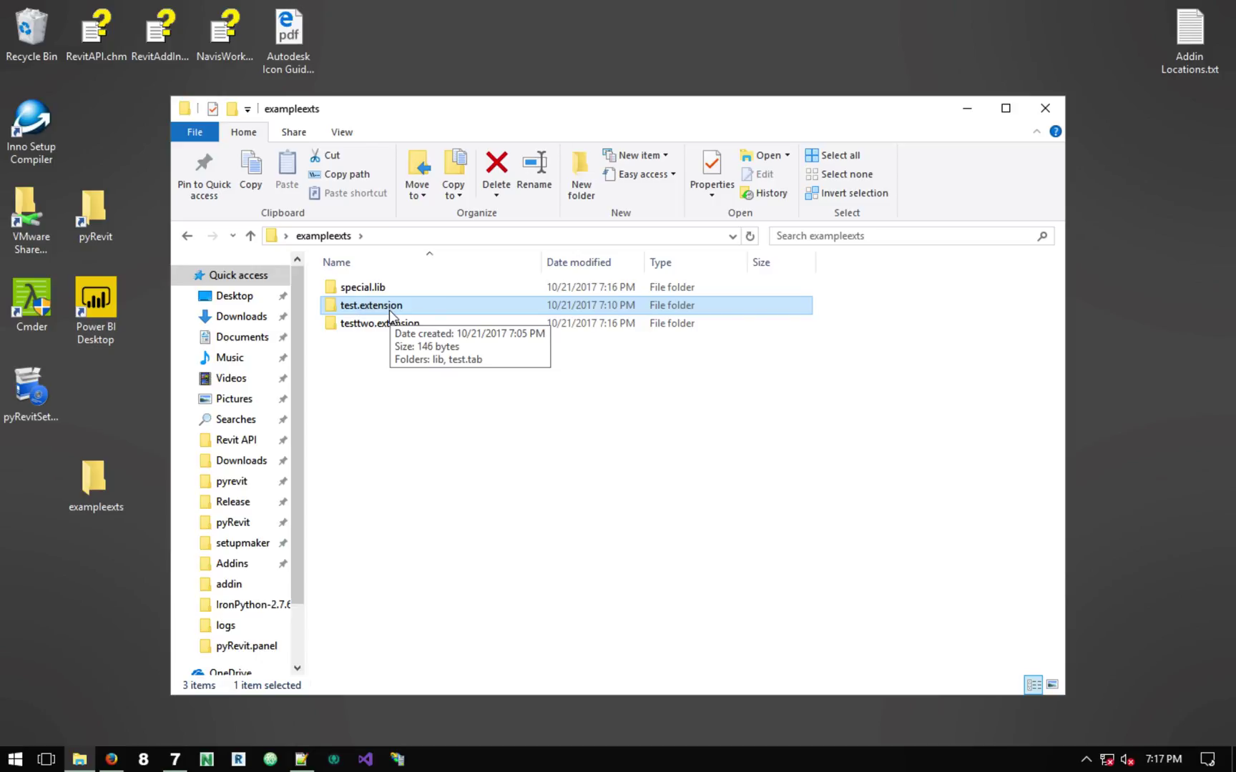
pyautogui.click(388, 286)
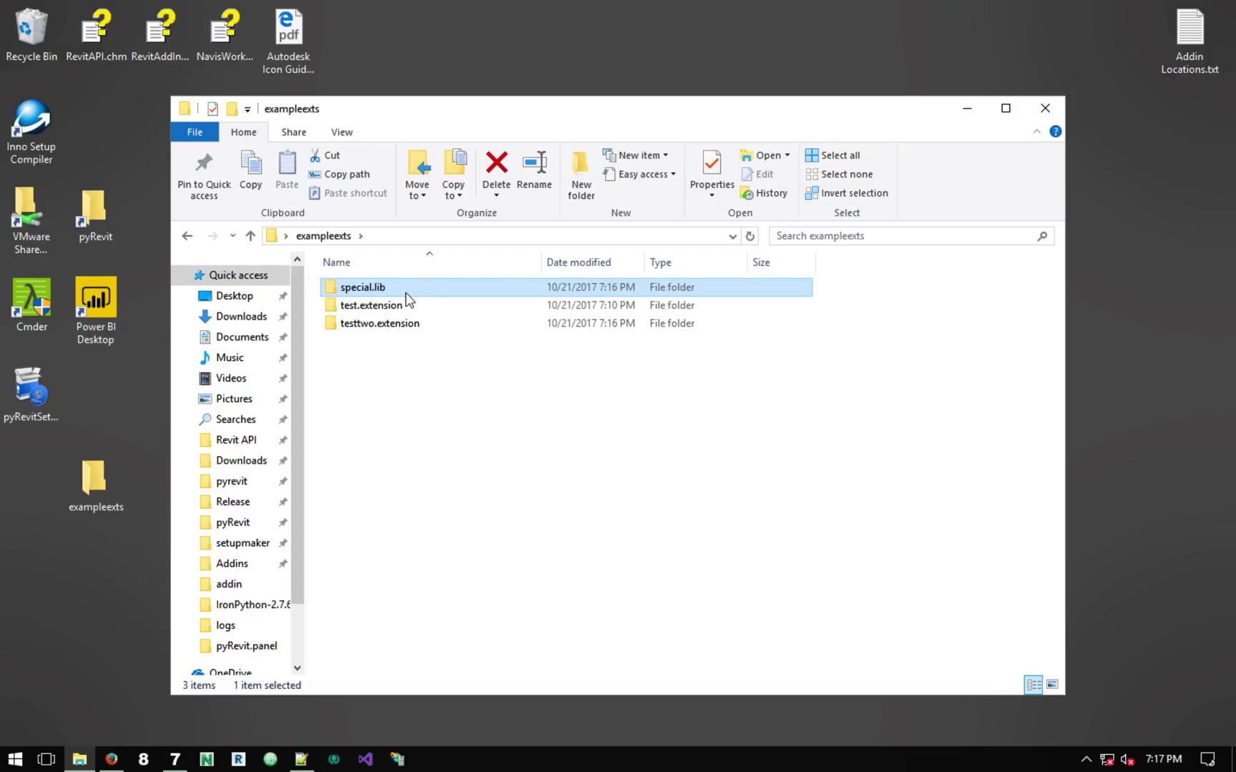
pyautogui.click(175, 759)
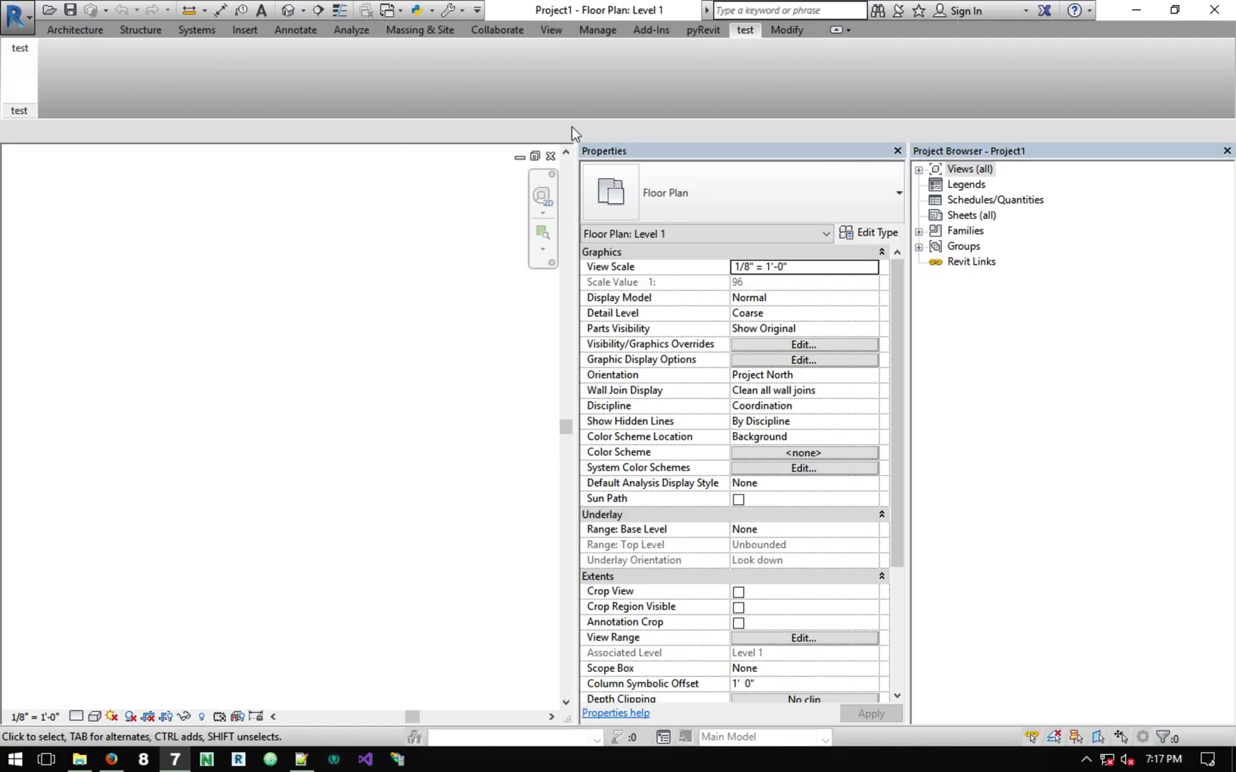
pyautogui.click(703, 29)
pyautogui.click(1173, 111)
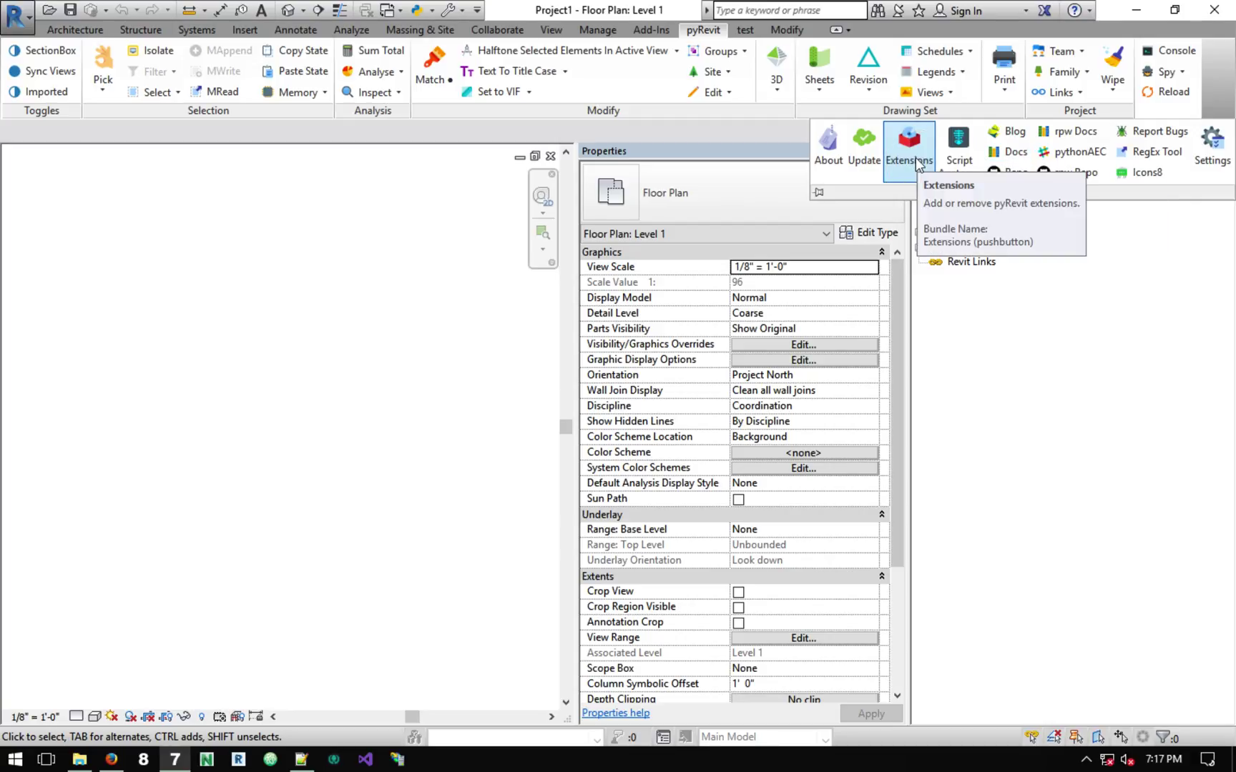
pyautogui.click(901, 143)
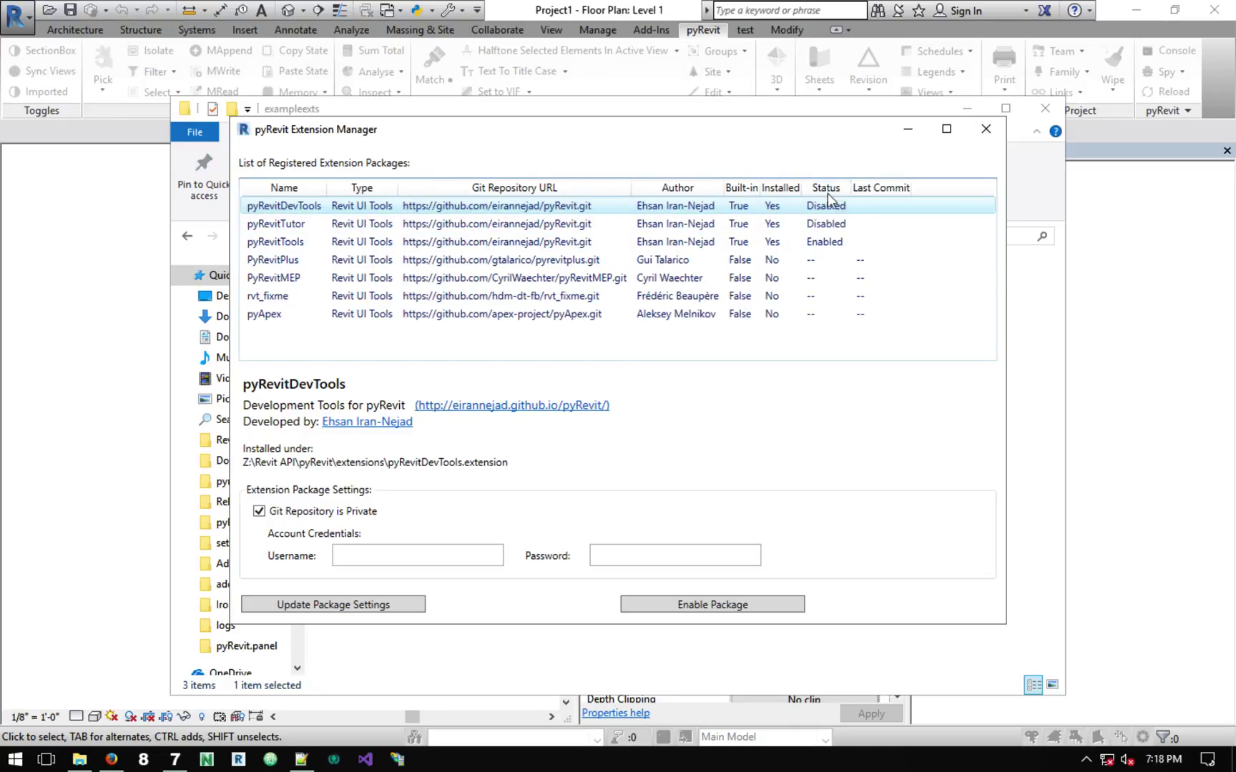
pyautogui.moveTo(393, 186); pyautogui.dragTo(402, 186)
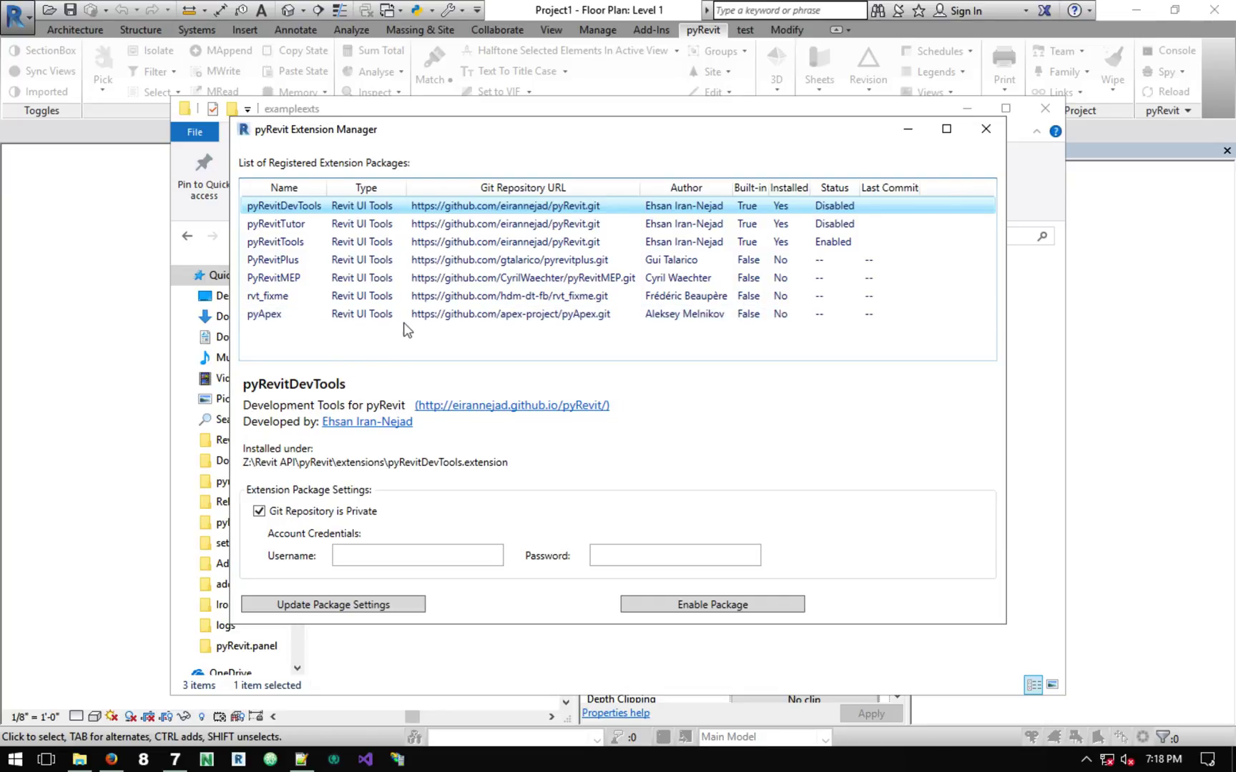
pyautogui.click(985, 129)
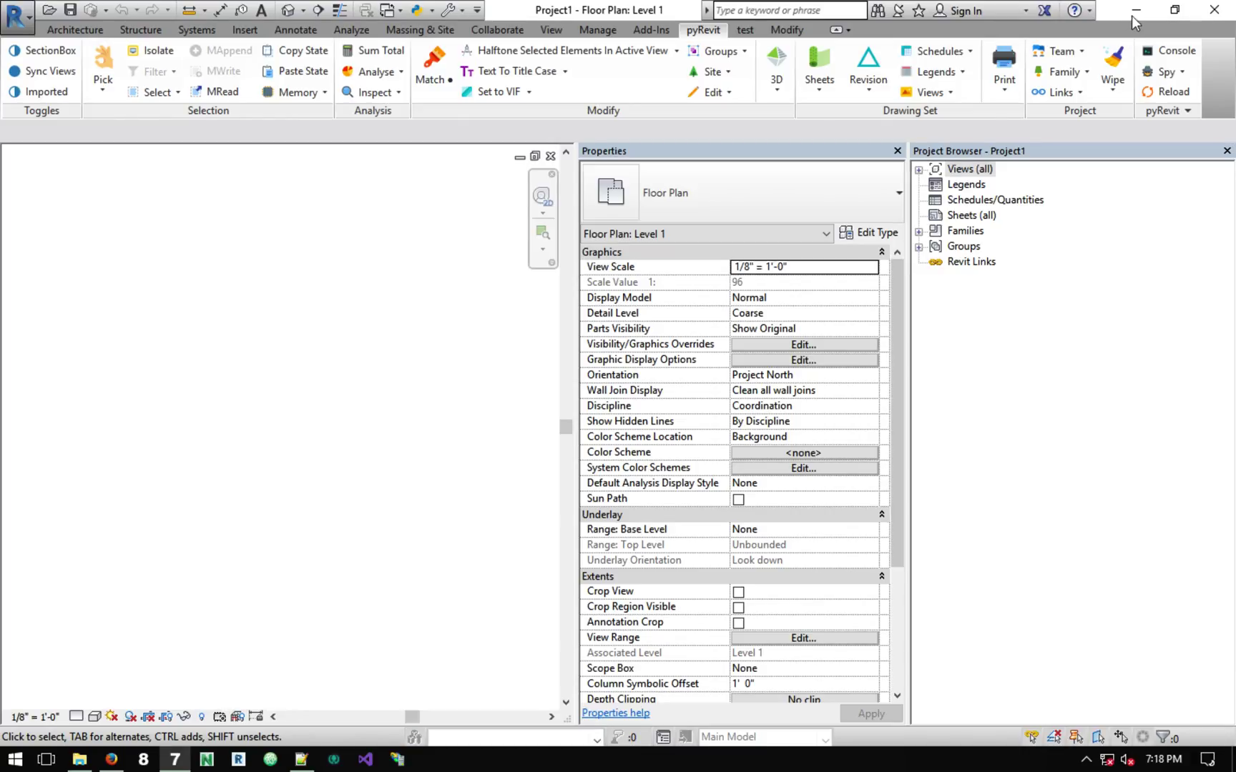
pyautogui.click(748, 33)
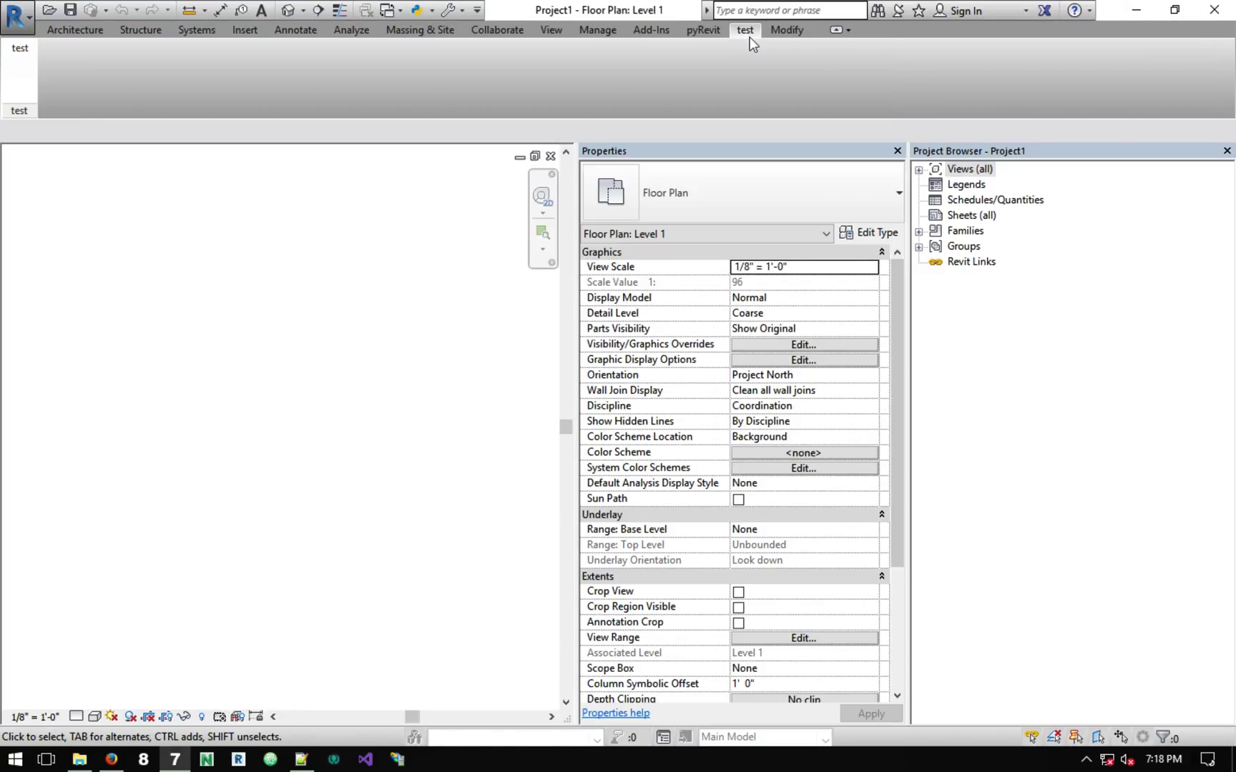
pyautogui.click(1136, 10)
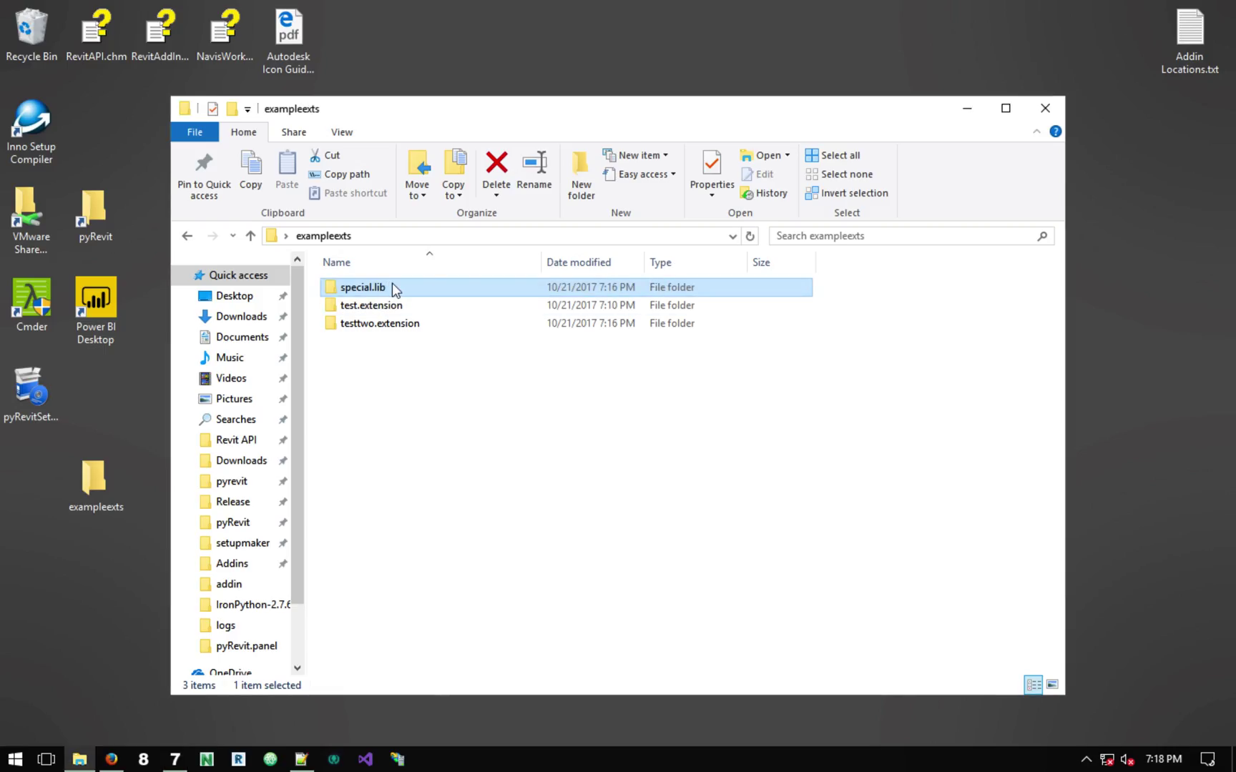
pyautogui.moveTo(392, 286)
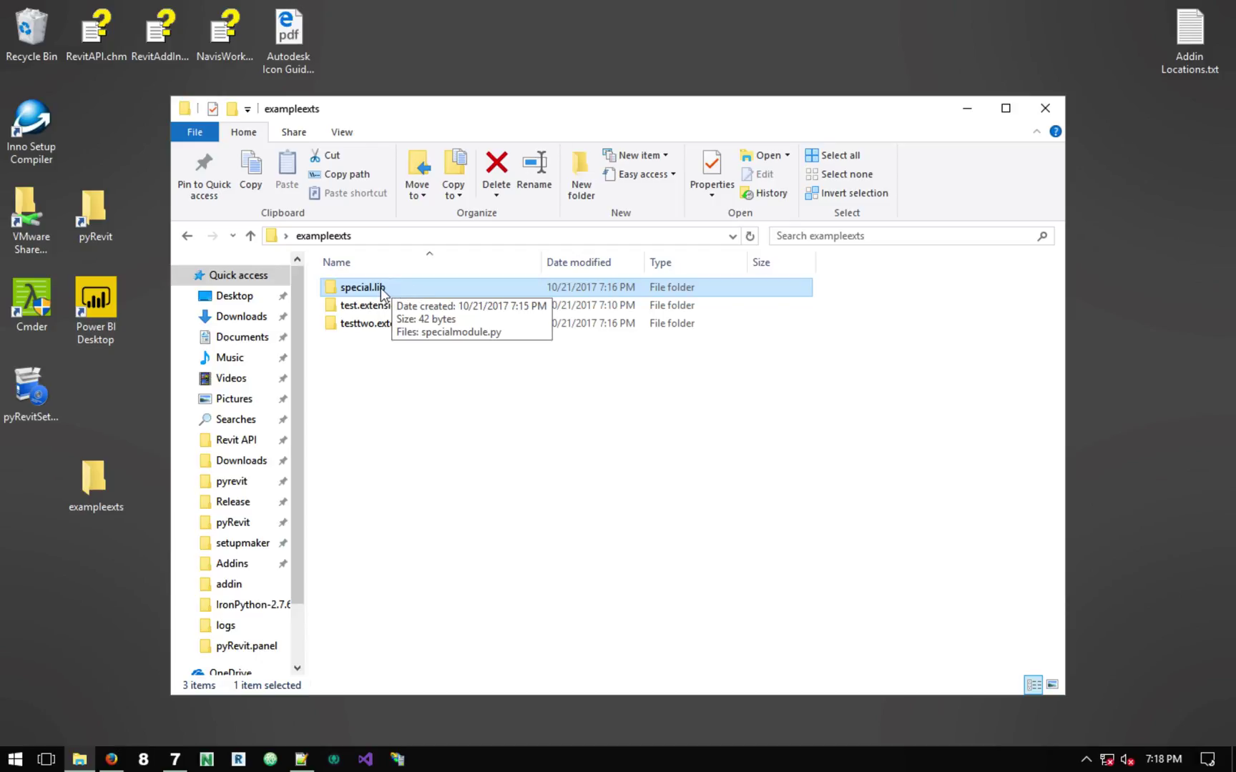
pyautogui.click(174, 760)
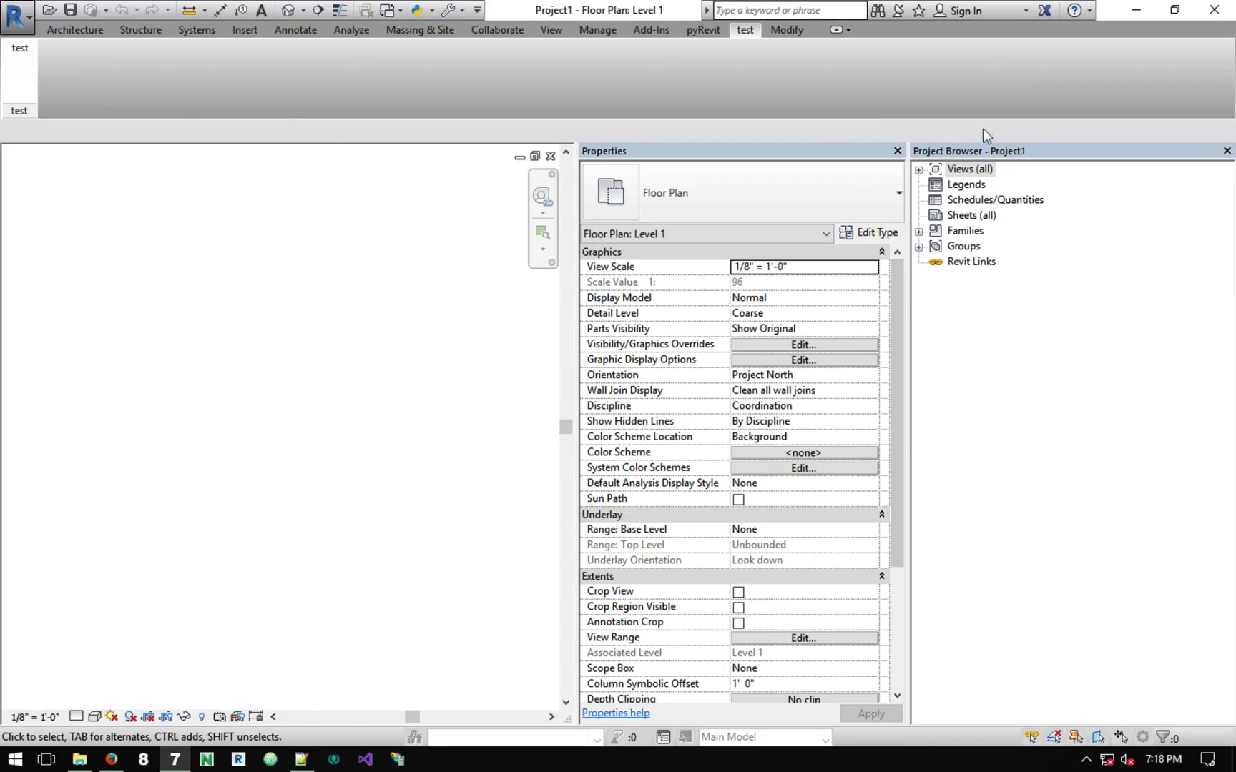
# Step: Reload pyRevit from its ribbon tab, close the reload log, and go back to the test tab
pyautogui.click(702, 30)
pyautogui.click(1162, 99)
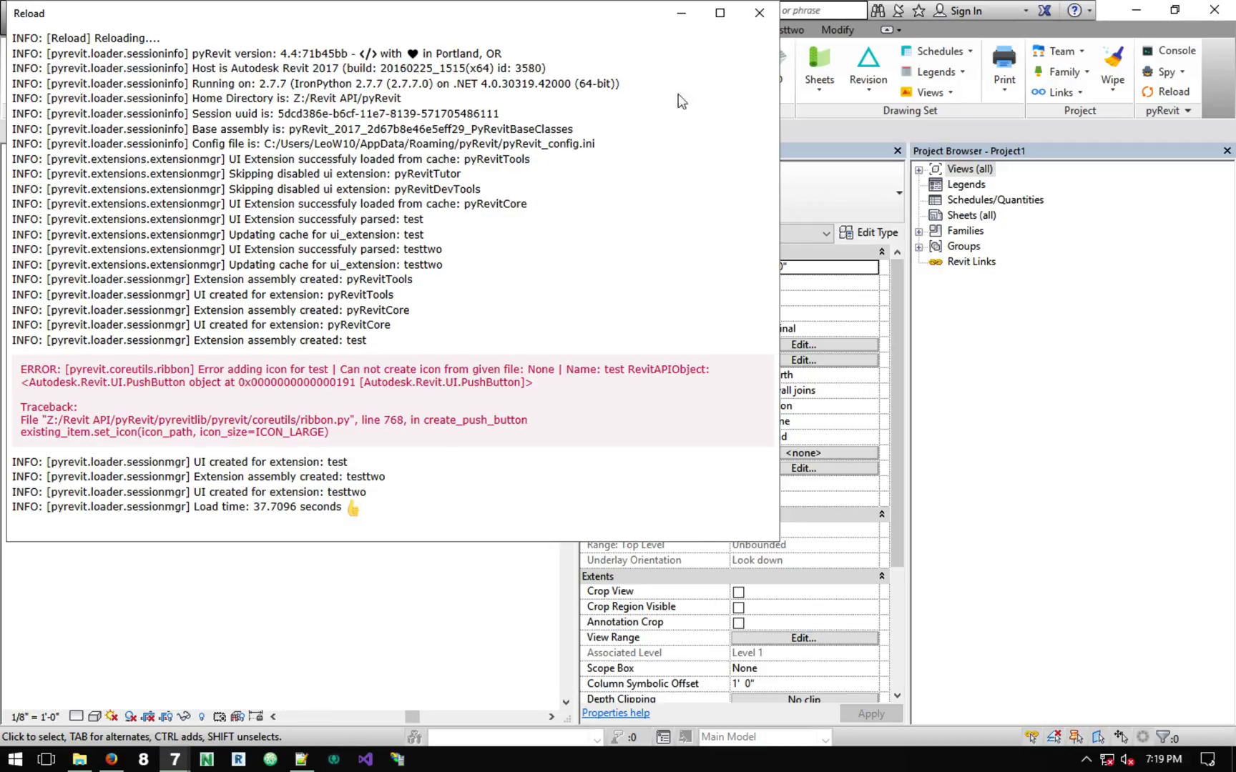
pyautogui.click(753, 24)
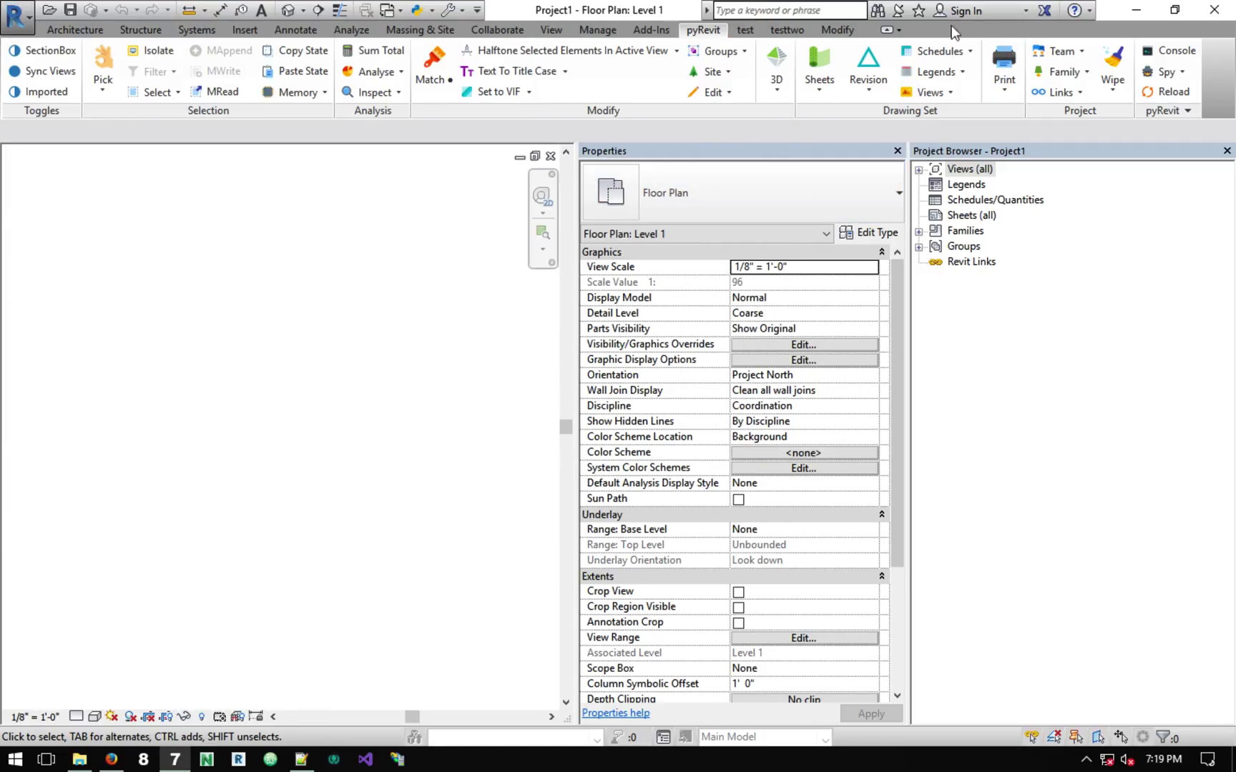
pyautogui.click(744, 34)
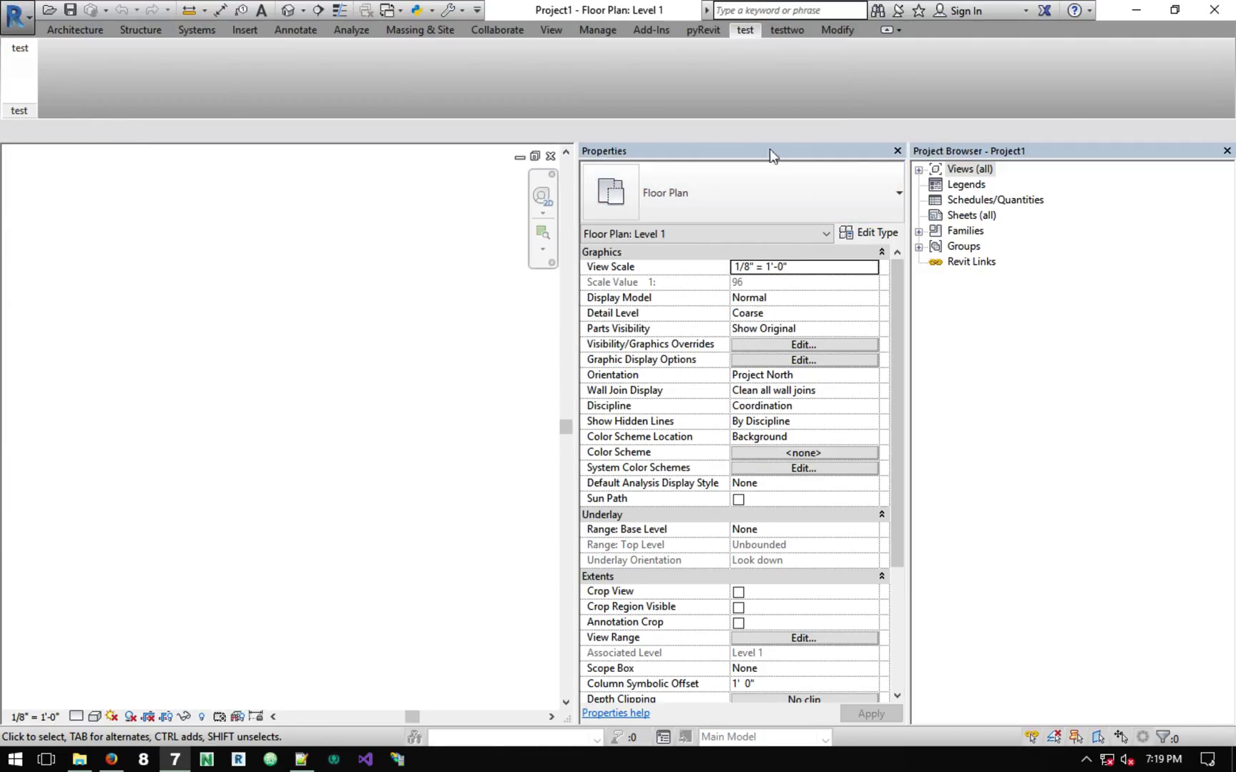
# Step: In script.py, add 'import specialmodule' as line 3 and save
pyautogui.moveTo(340, 764)
pyautogui.click(301, 758)
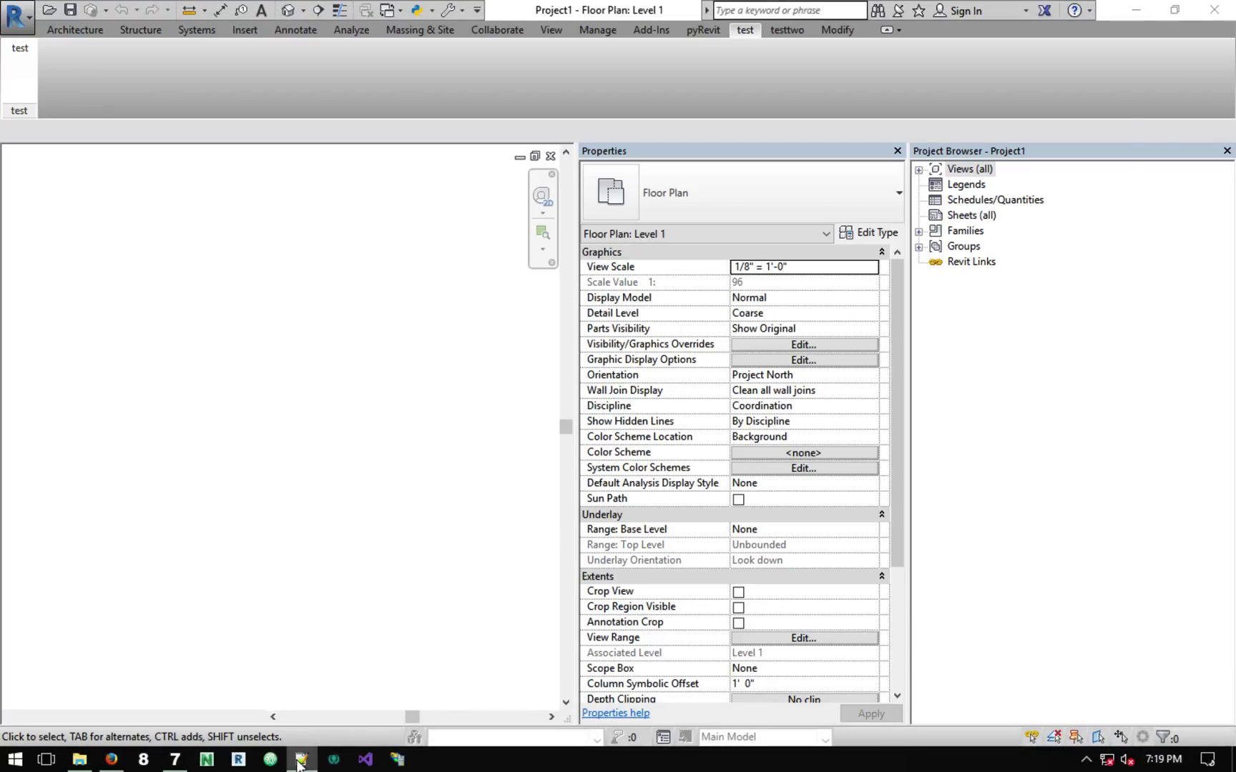
pyautogui.click(111, 132)
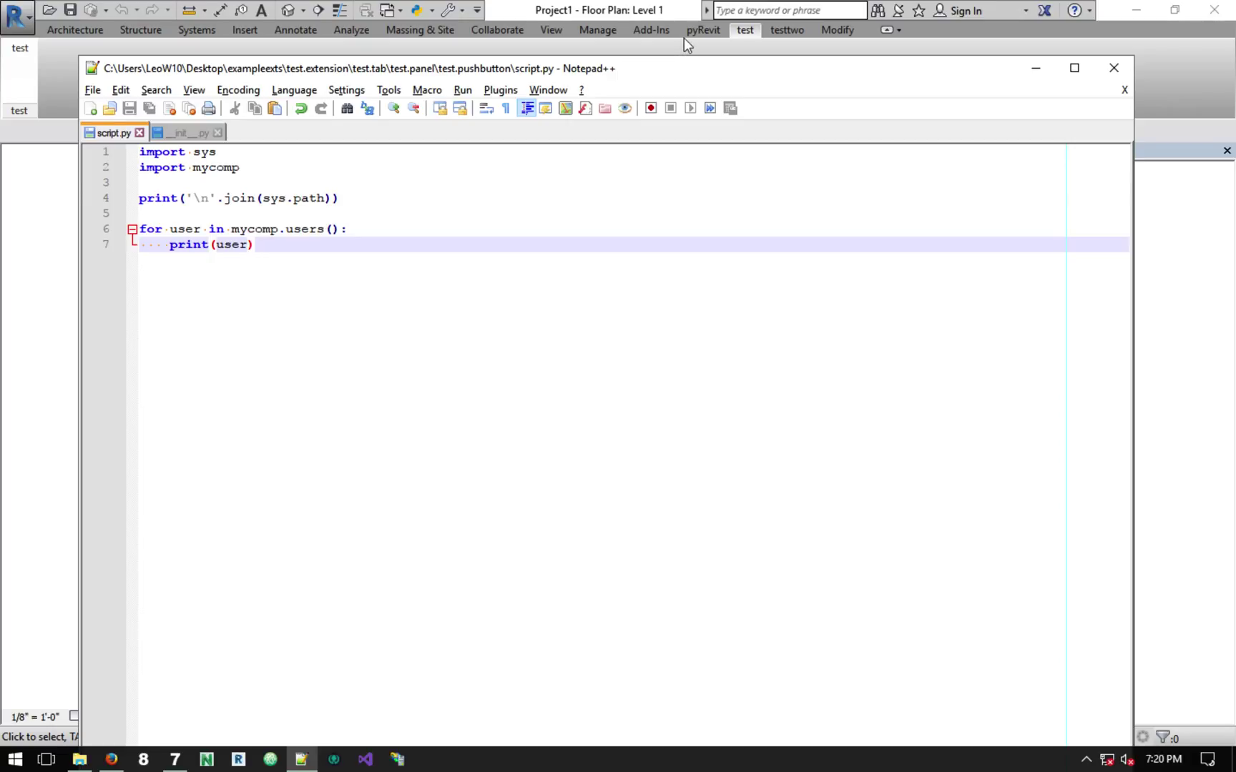
pyautogui.click(800, 25)
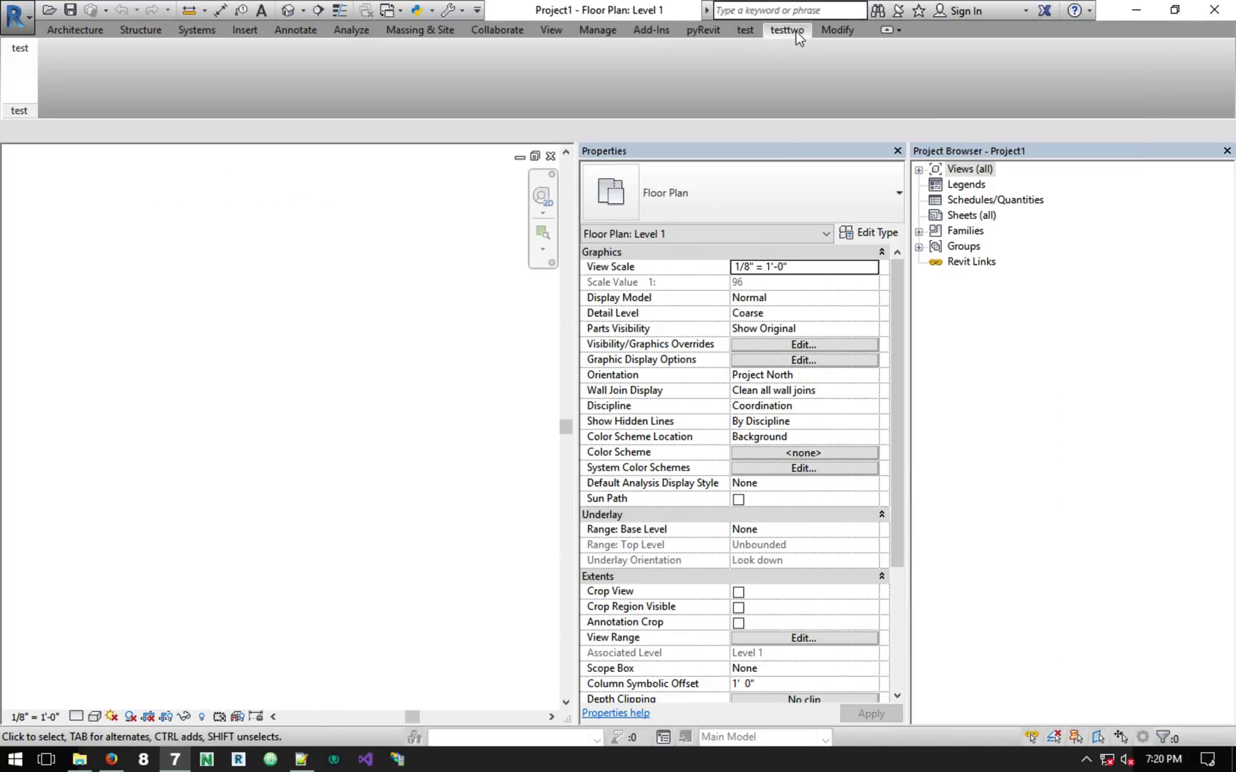
pyautogui.click(301, 758)
pyautogui.click(279, 166)
pyautogui.press('Return')
pyautogui.hotkey('ctrl', 'space')
pyautogui.write('imp')
pyautogui.press('Return')
pyautogui.write('spec')
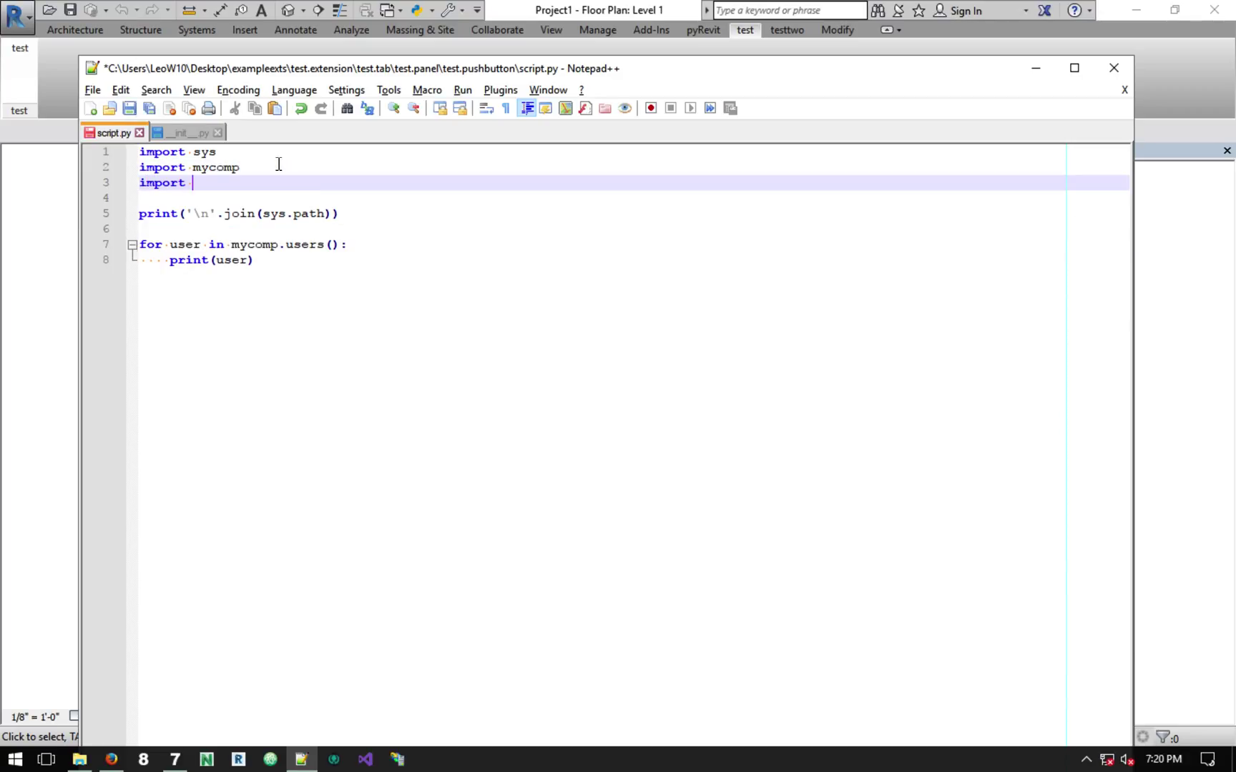
pyautogui.write('ialmodule')
pyautogui.hotkey('ctrl', 's')
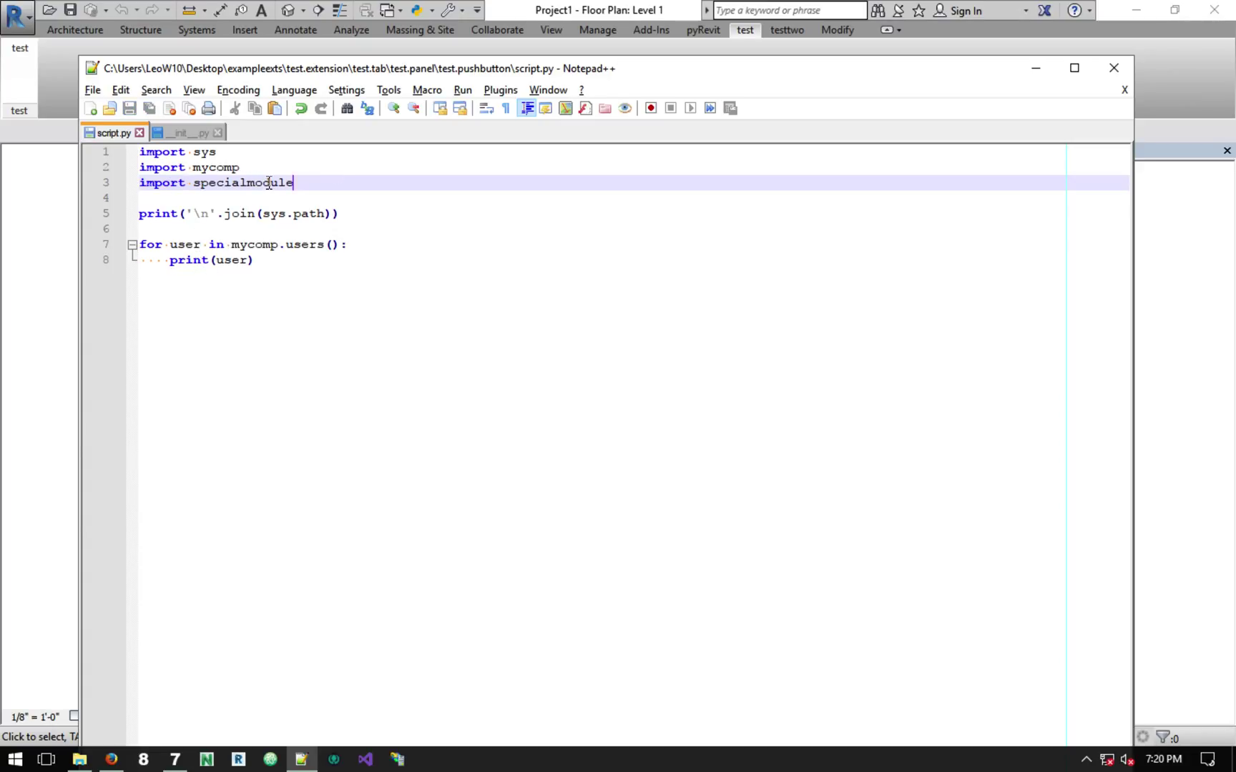
# Step: Append print(specialmodule.whoami()) at the end, save, and run the test script in Revit
pyautogui.doubleClick(236, 167)
pyautogui.doubleClick(253, 184)
pyautogui.click(213, 276)
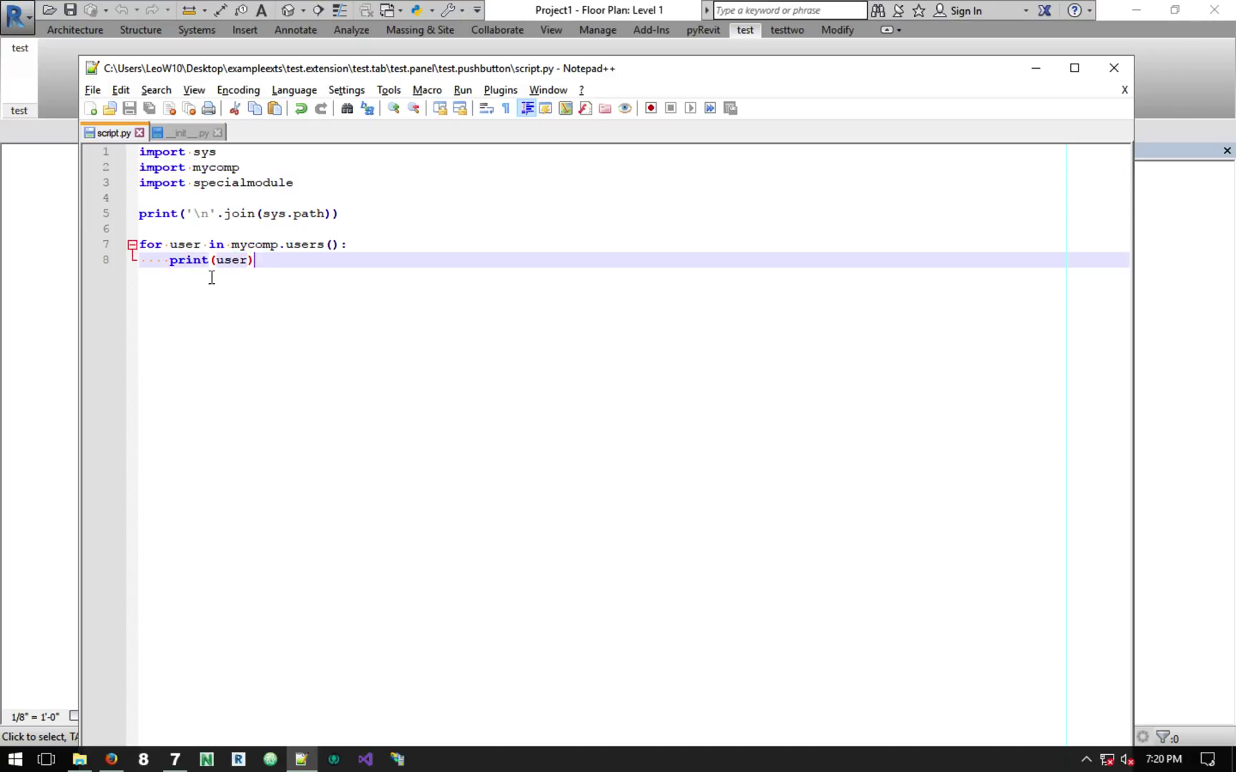
pyautogui.press('Return')
pyautogui.press('Return')
pyautogui.write('pri')
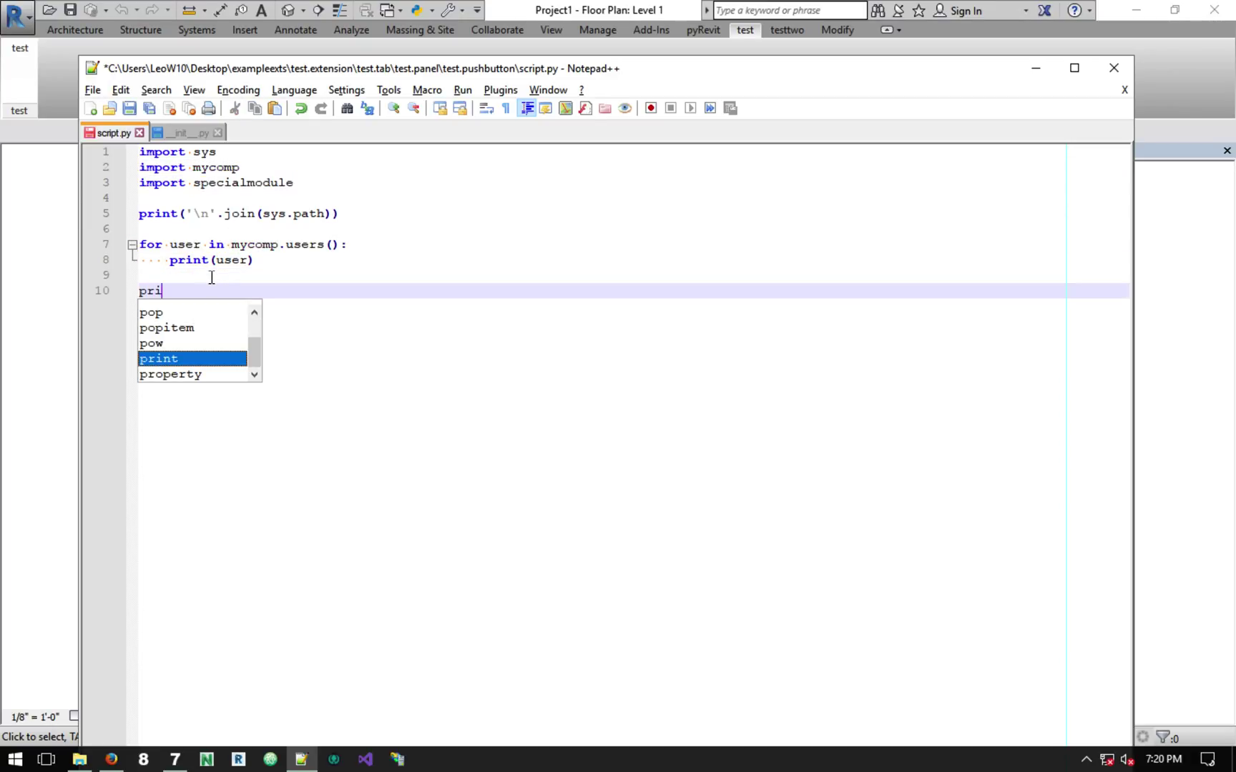
pyautogui.write('nt(specialmodule.whiami')
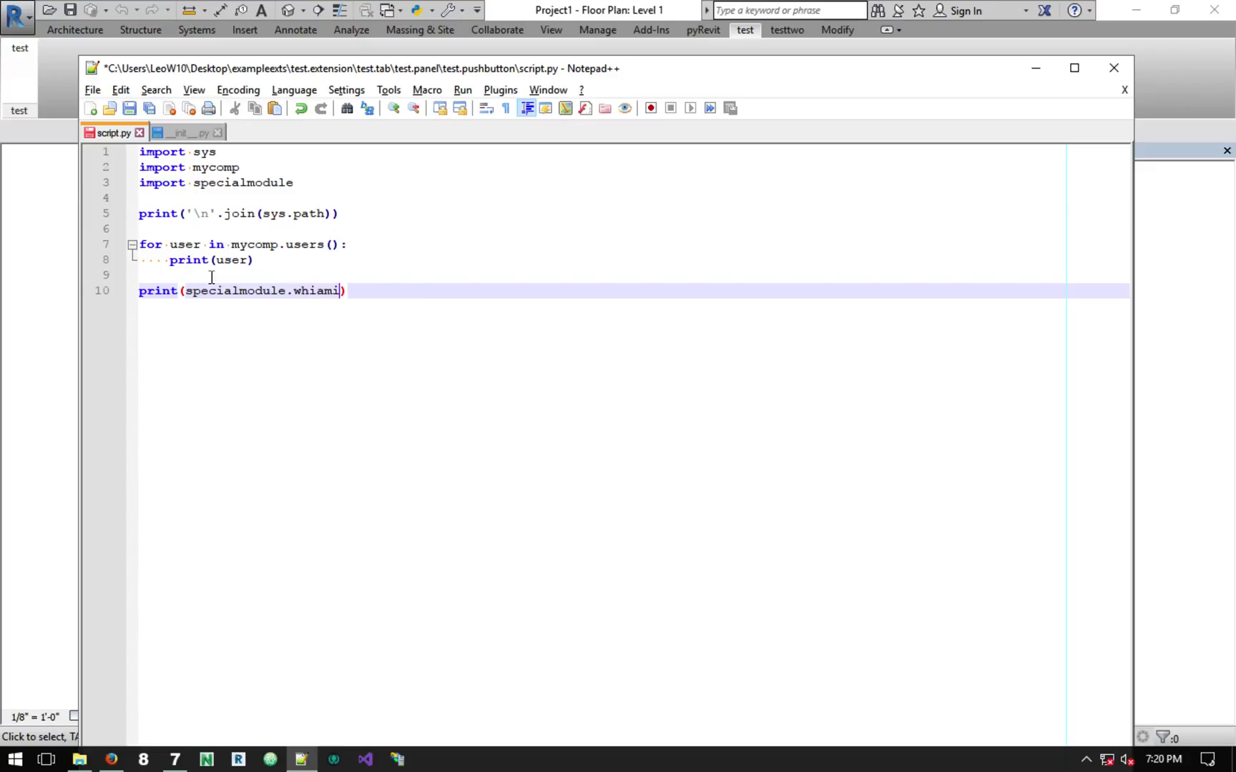
pyautogui.press('BackSpace')
pyautogui.press('BackSpace')
pyautogui.press('BackSpace')
pyautogui.press('BackSpace')
pyautogui.write('oami()')
pyautogui.hotkey('ctrl', 's')
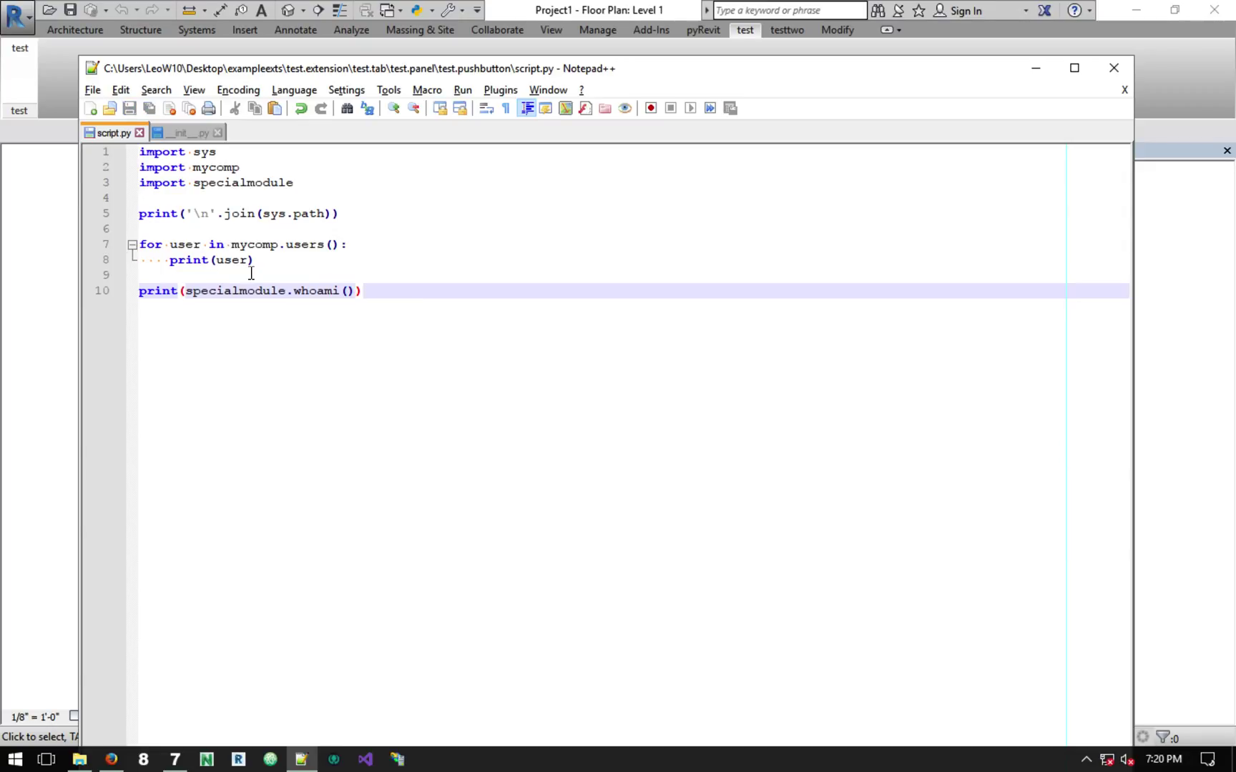
pyautogui.click(27, 172)
pyautogui.click(22, 91)
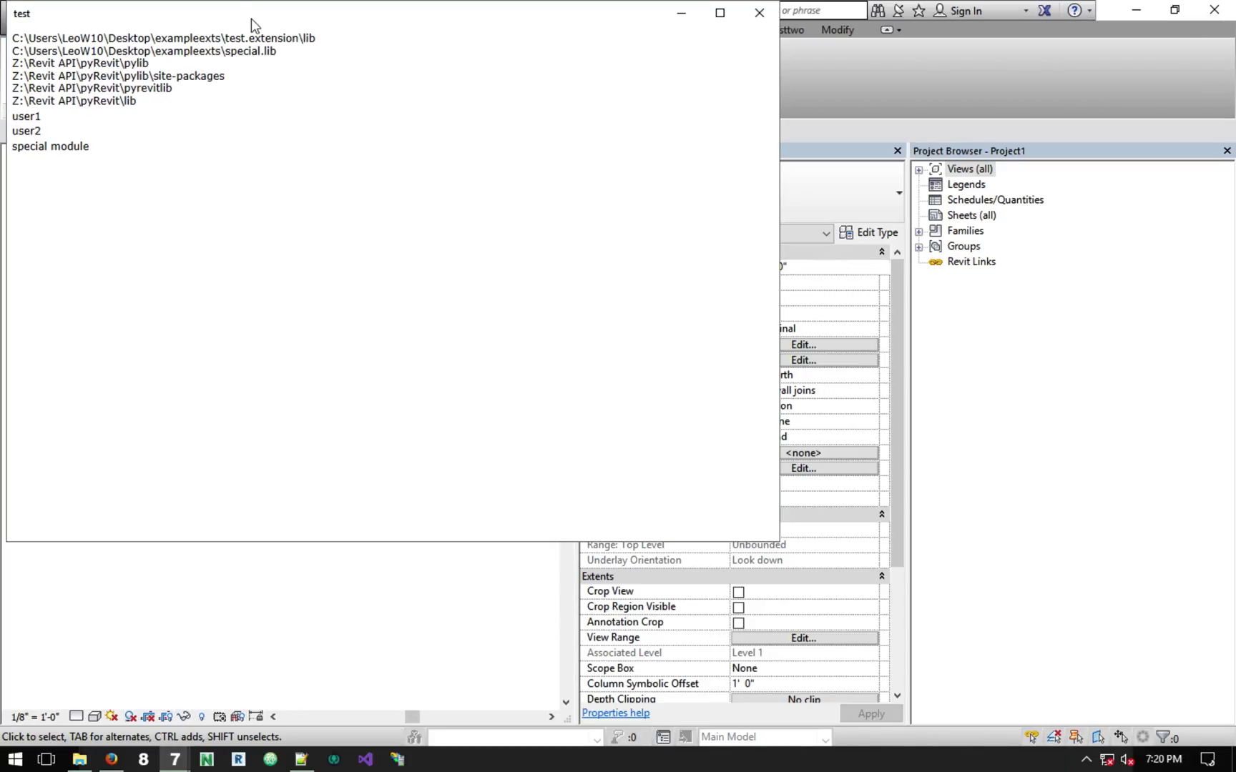
pyautogui.click(234, 14)
pyautogui.moveTo(234, 14); pyautogui.dragTo(353, 94)
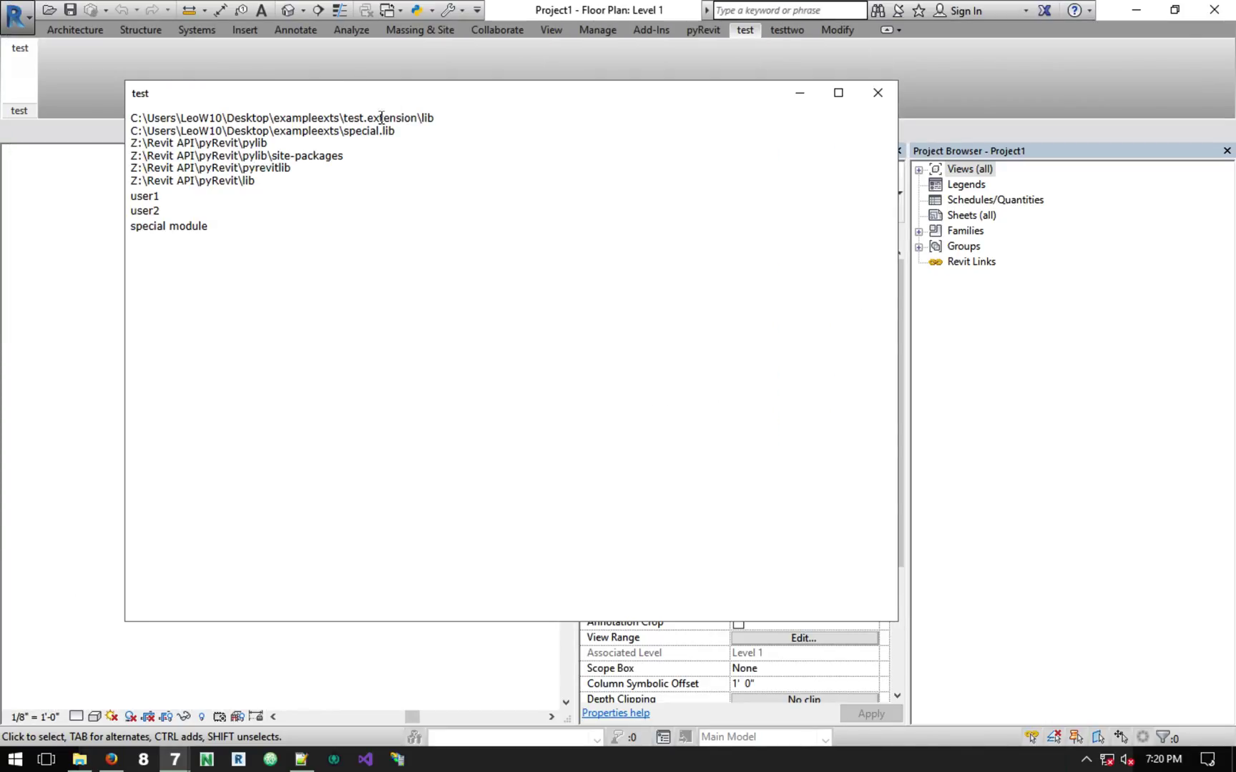
pyautogui.doubleClick(429, 119)
pyautogui.moveTo(395, 131); pyautogui.dragTo(181, 120)
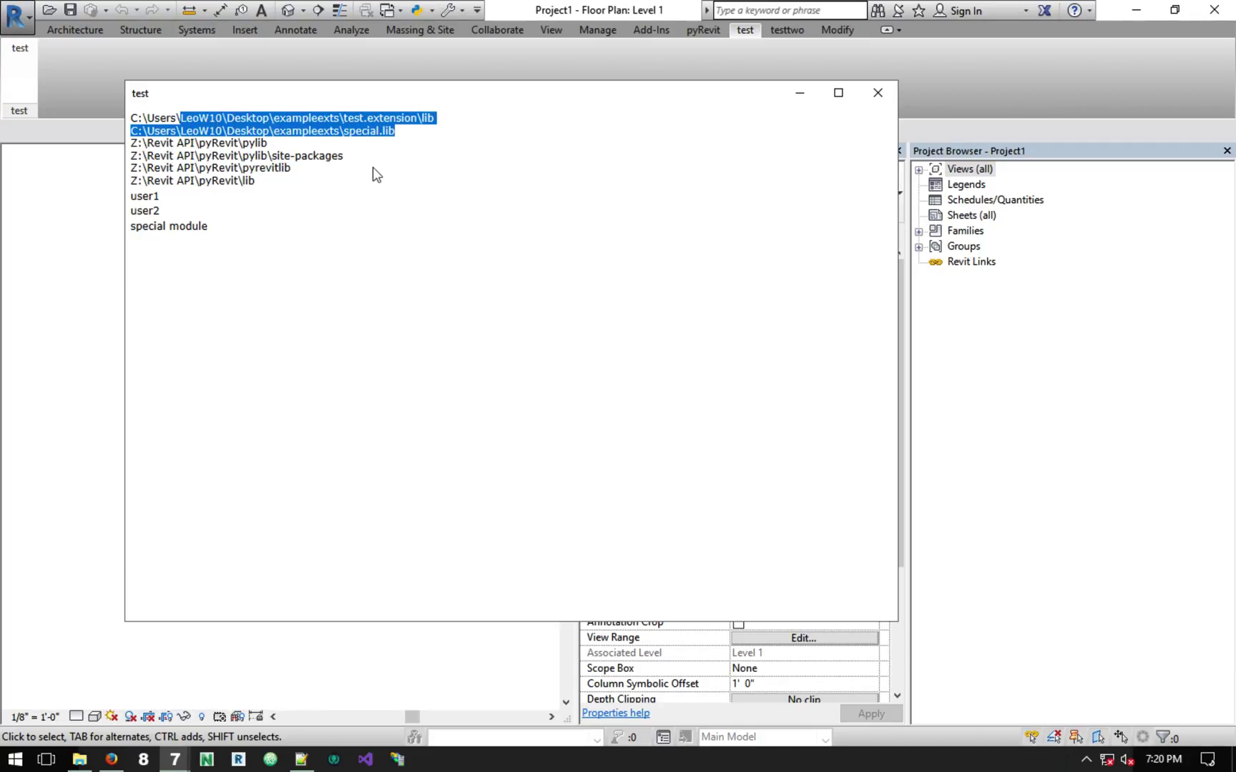
pyautogui.click(370, 147)
pyautogui.moveTo(270, 182); pyautogui.dragTo(118, 143)
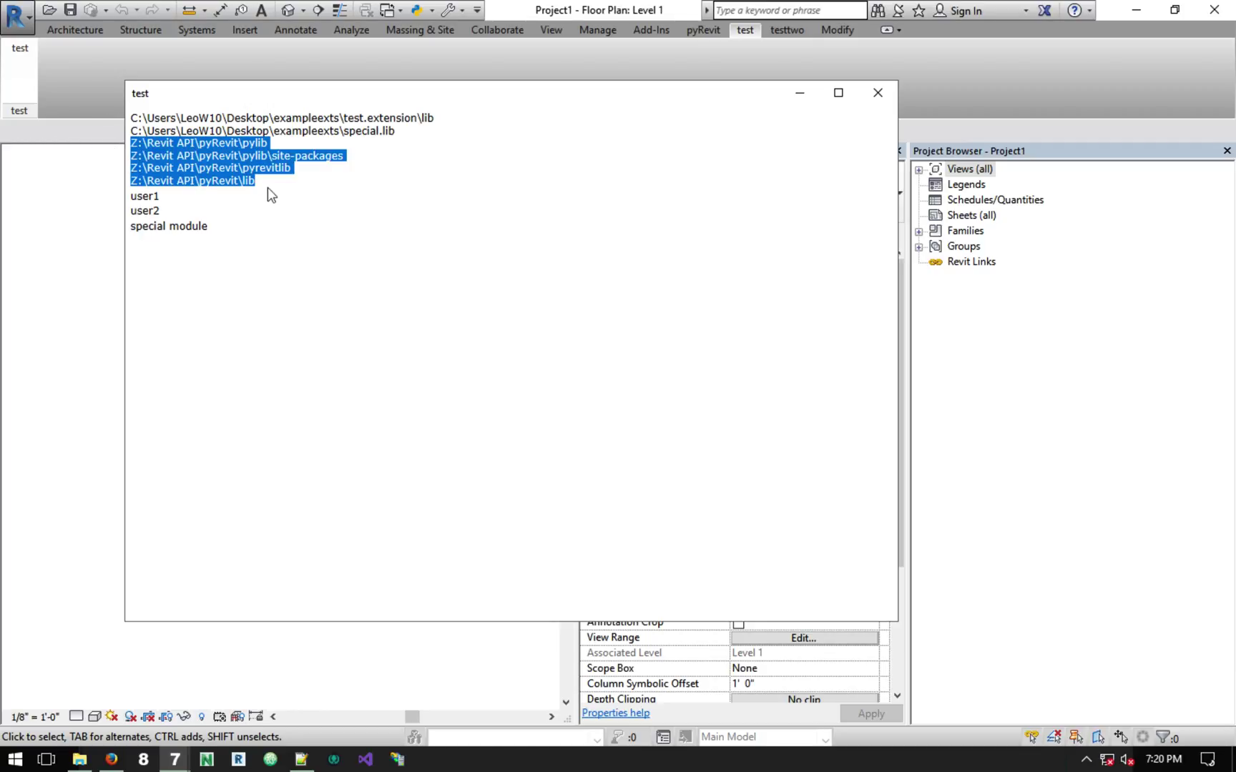
pyautogui.moveTo(130, 197); pyautogui.dragTo(161, 201)
pyautogui.click(160, 206)
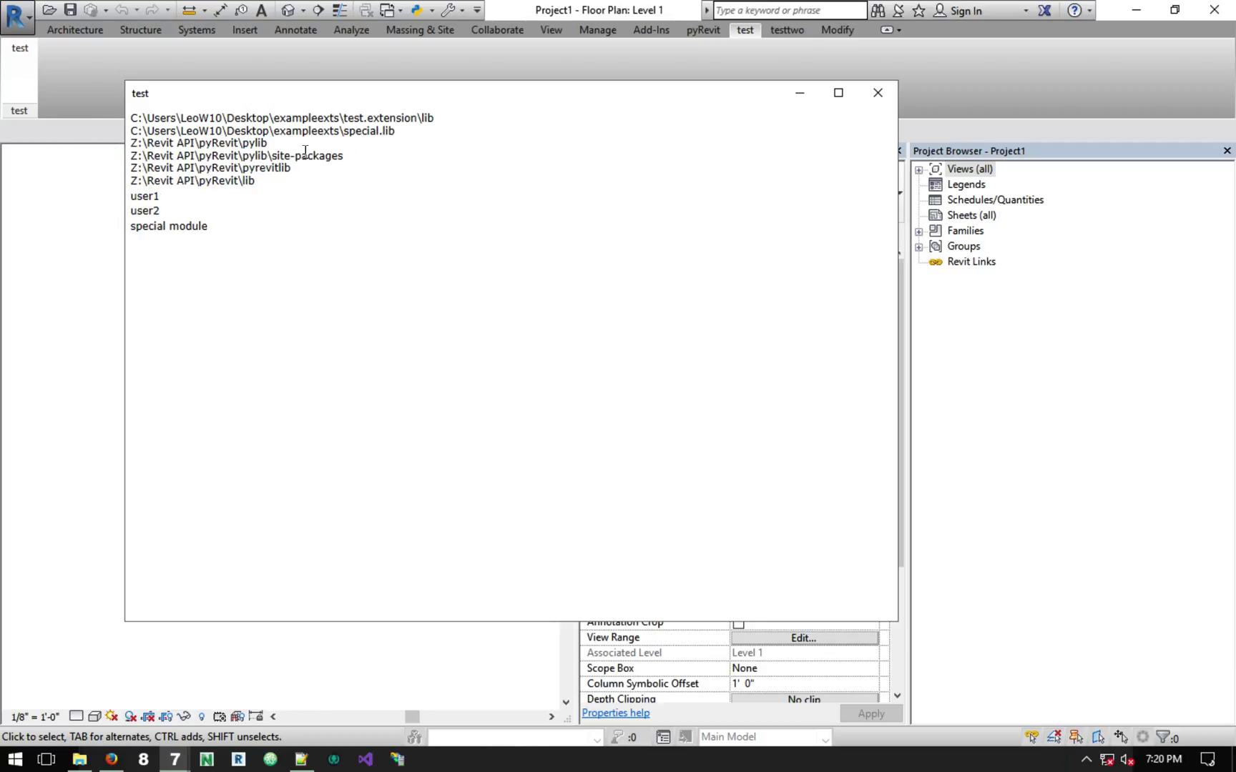
pyautogui.doubleClick(428, 118)
pyautogui.click(193, 220)
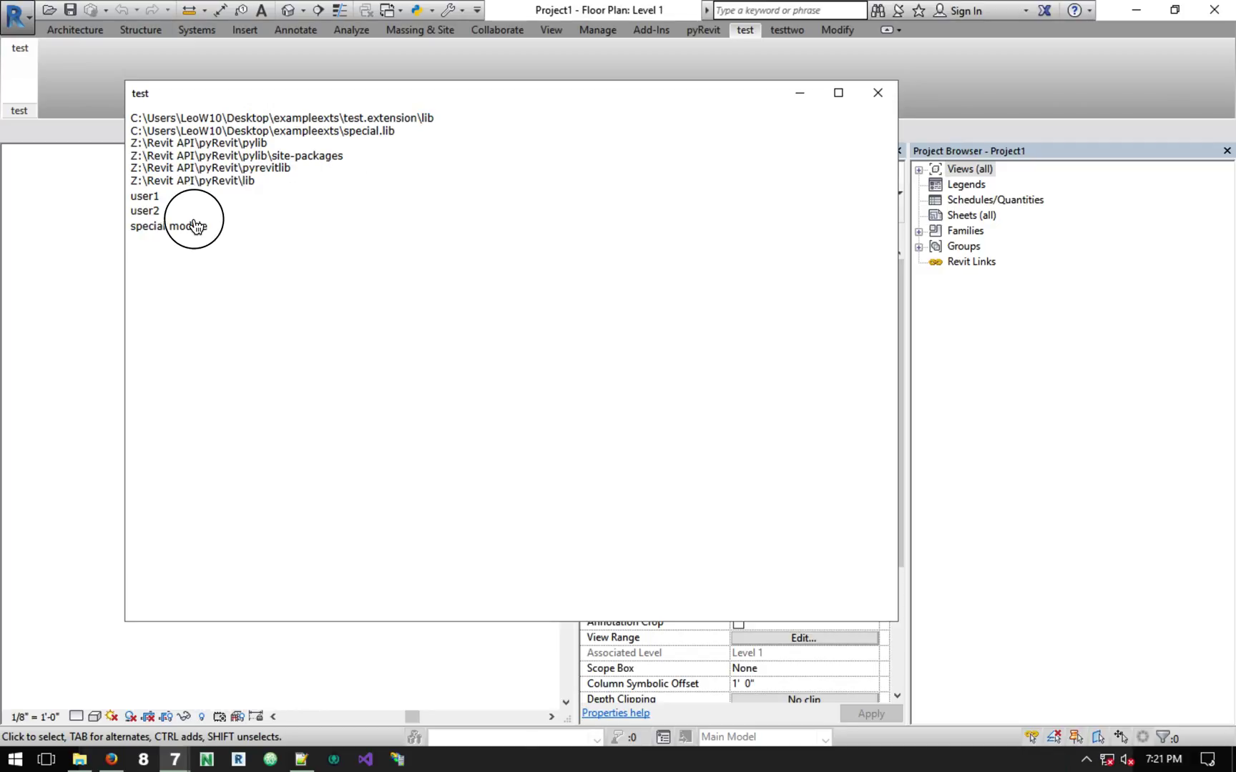
pyautogui.moveTo(343, 130); pyautogui.dragTo(395, 131)
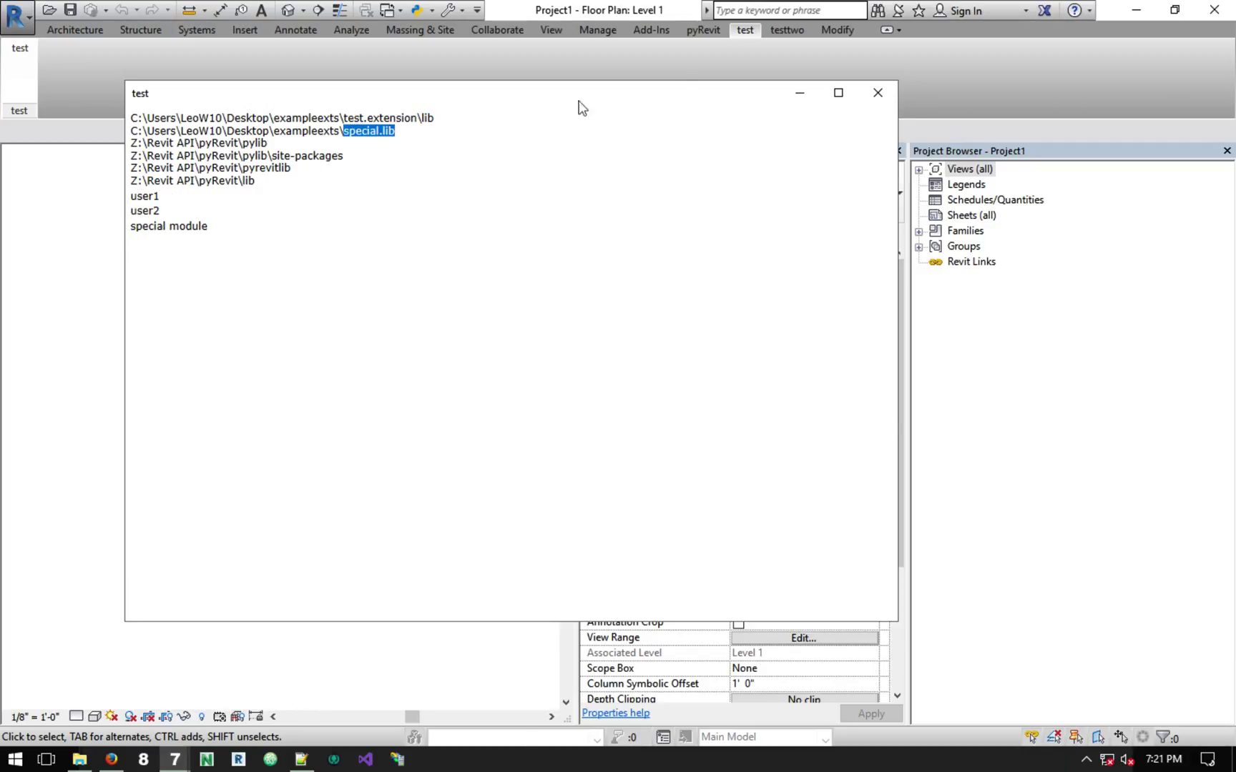
pyautogui.click(870, 90)
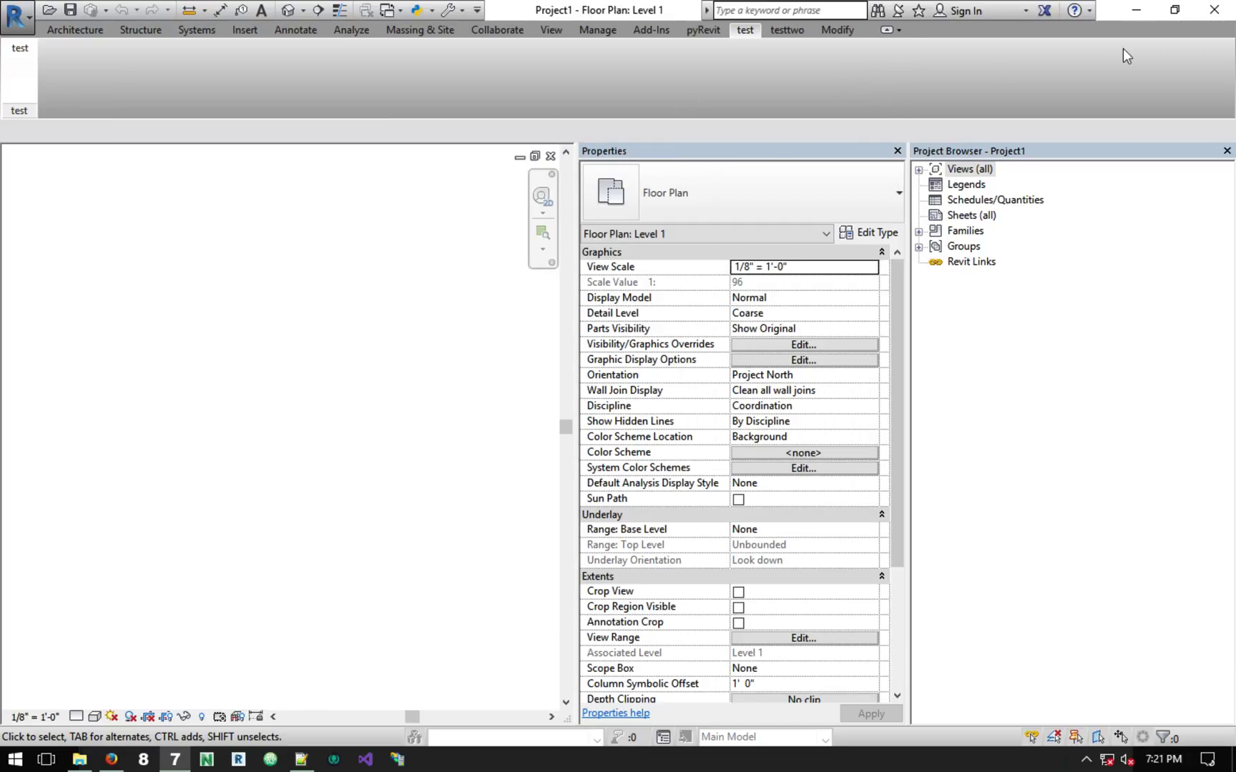
pyautogui.click(1136, 16)
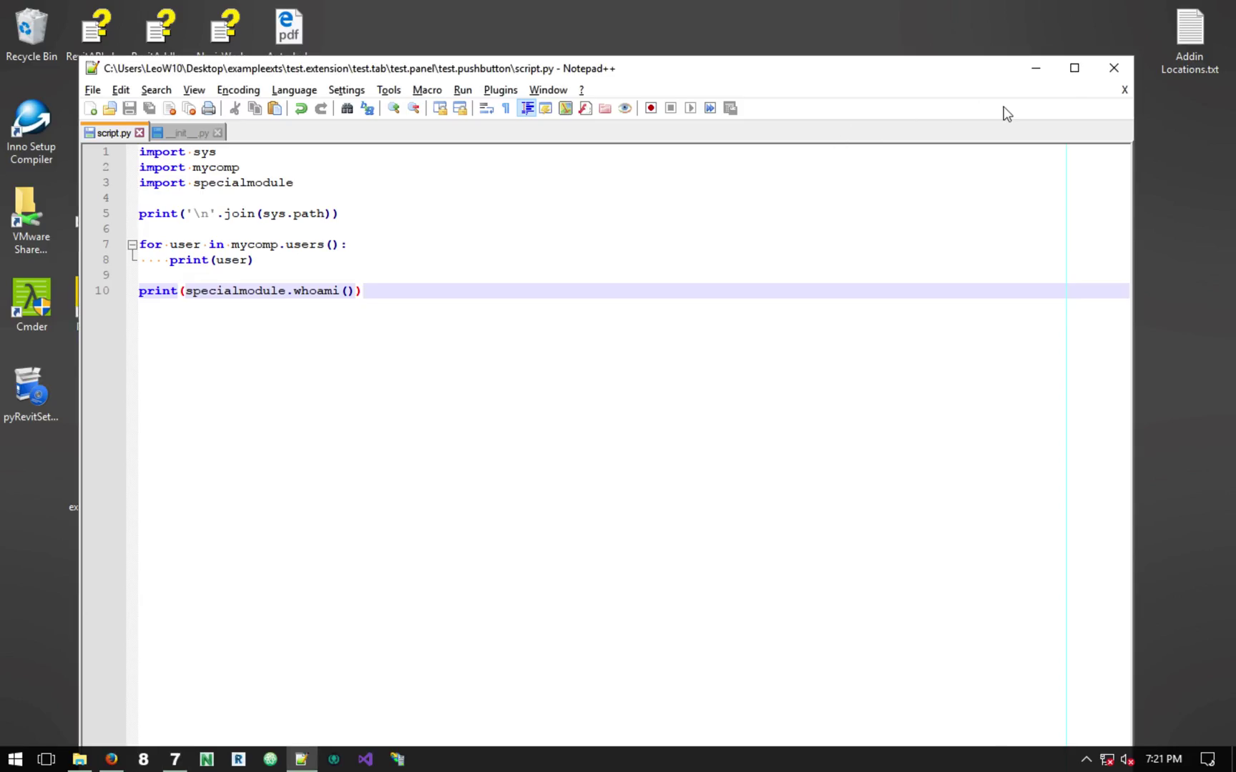
# Step: Review the exampleexts folders special.lib, test.extension and testtwo.extension in File Explorer
pyautogui.click(1034, 69)
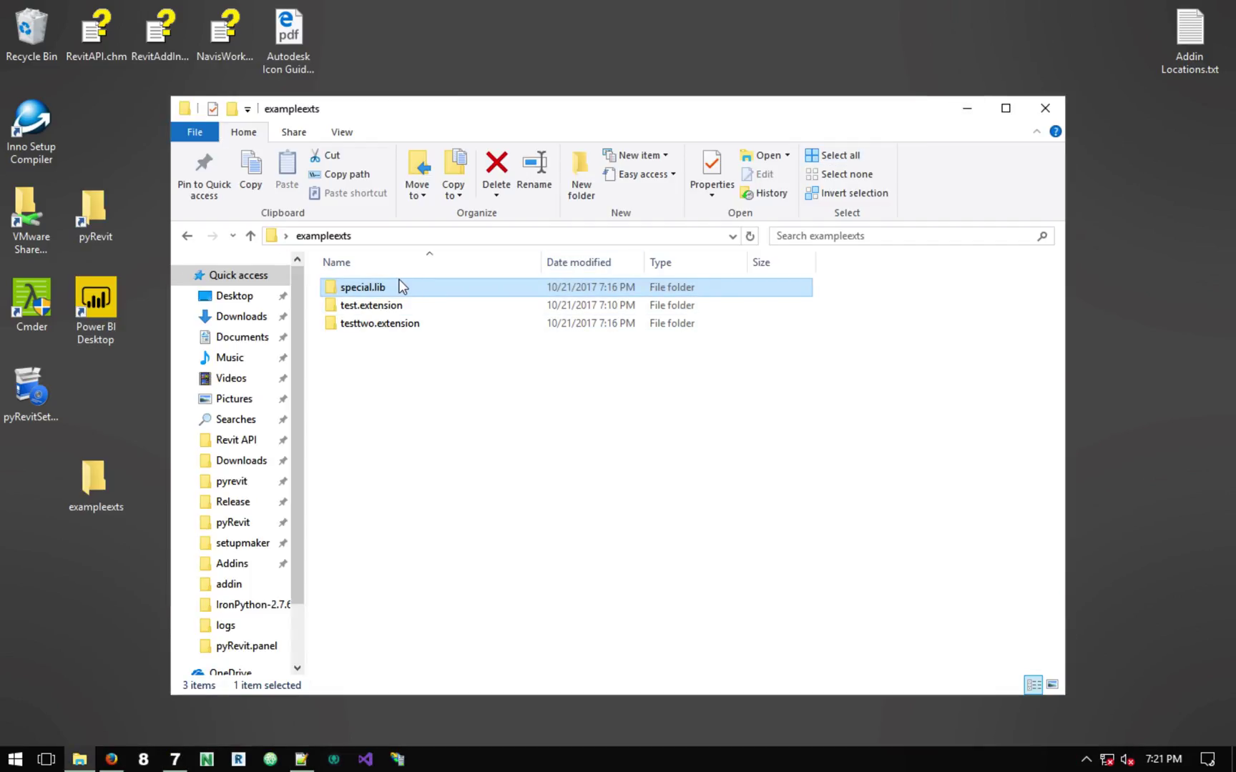
pyautogui.moveTo(391, 359); pyautogui.dragTo(404, 312)
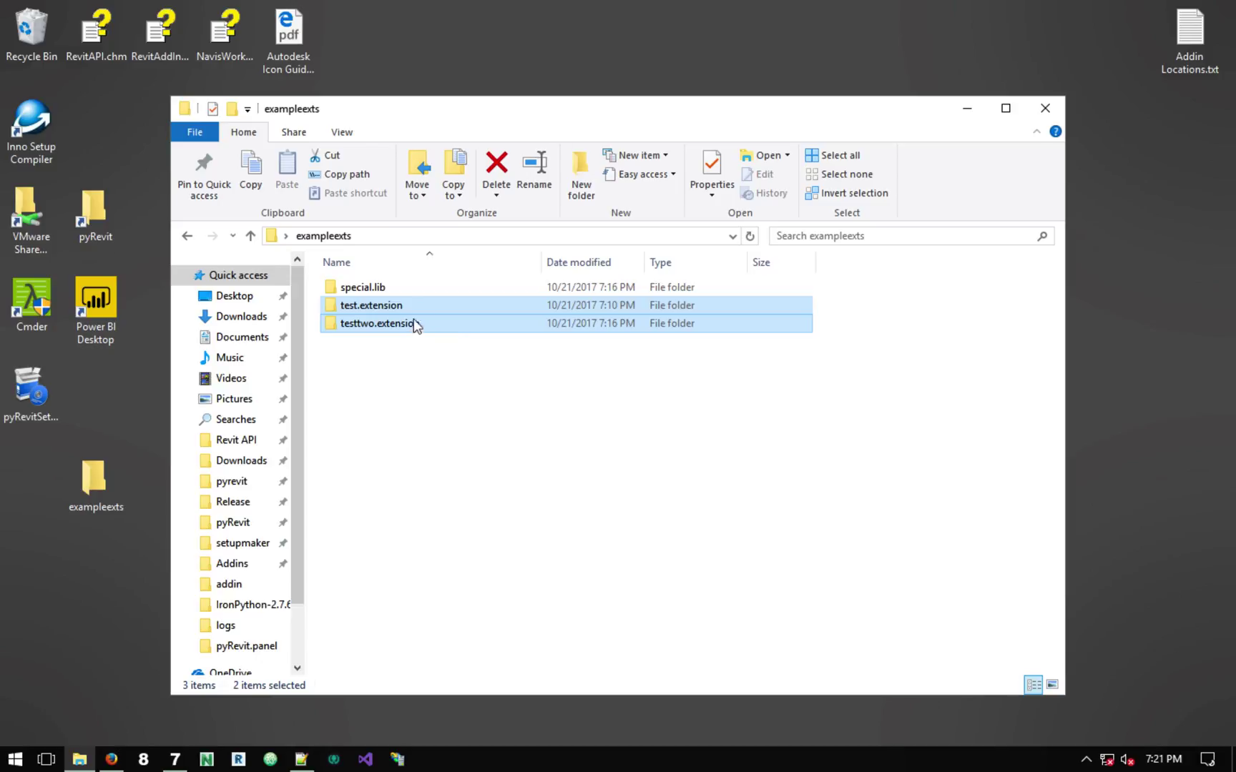
pyautogui.click(384, 281)
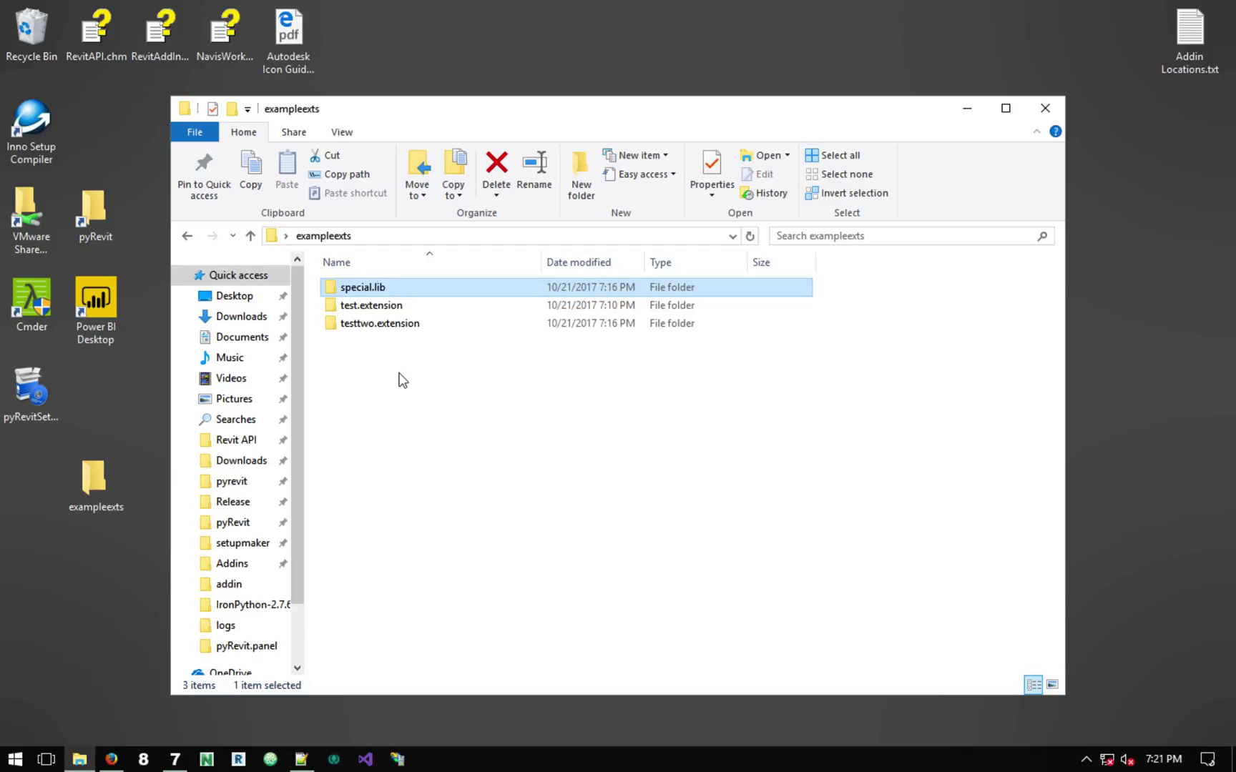
pyautogui.doubleClick(395, 310)
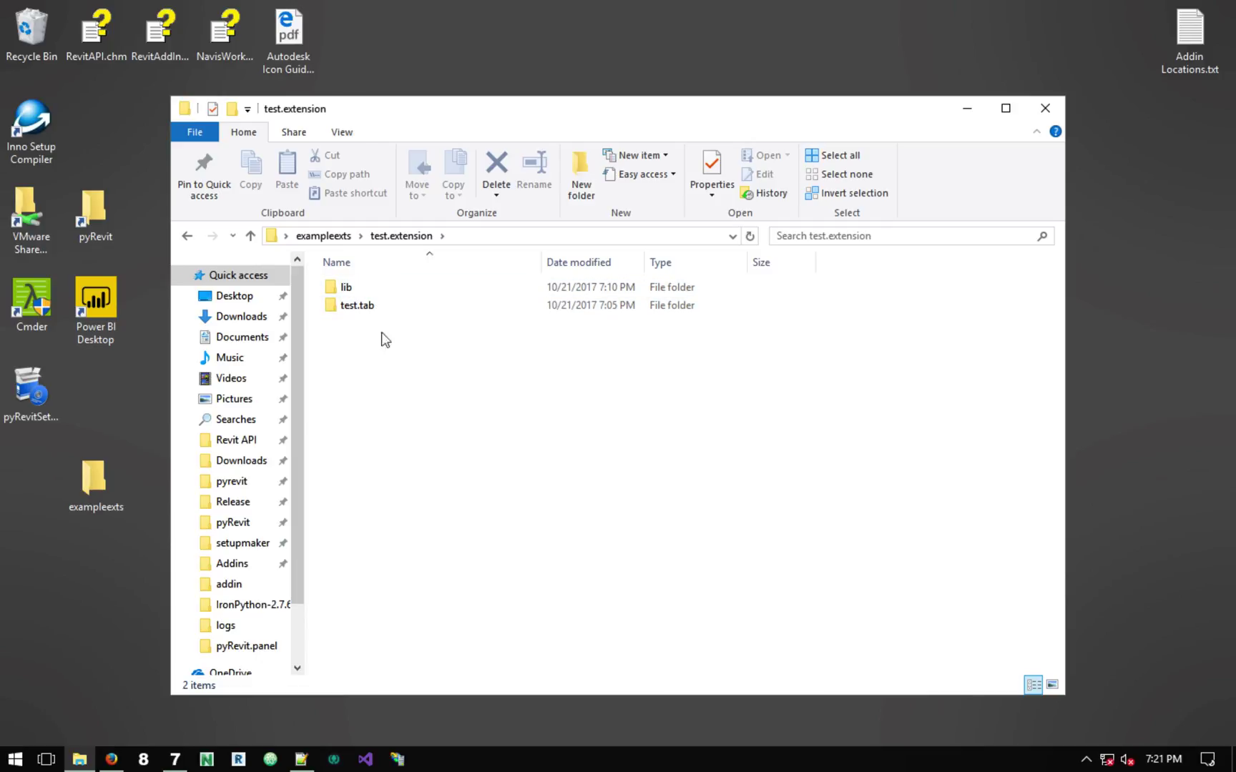
pyautogui.click(336, 236)
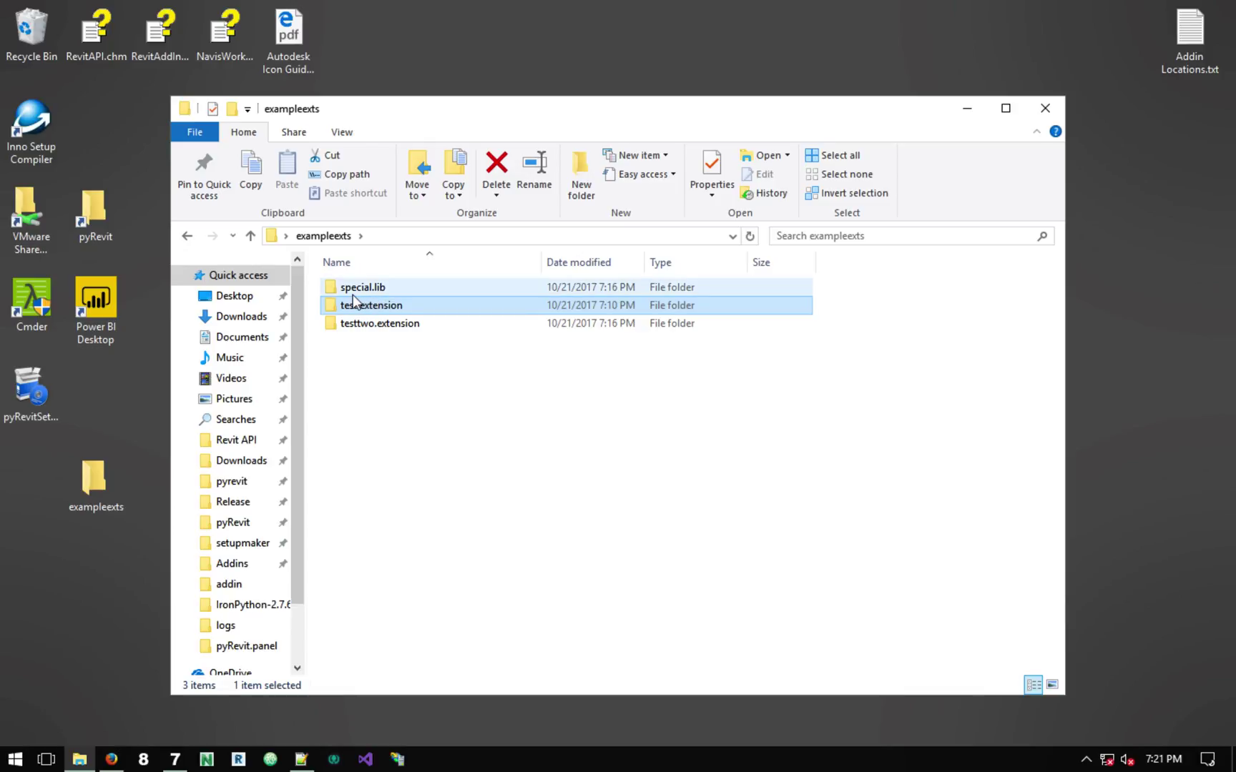
pyautogui.click(419, 367)
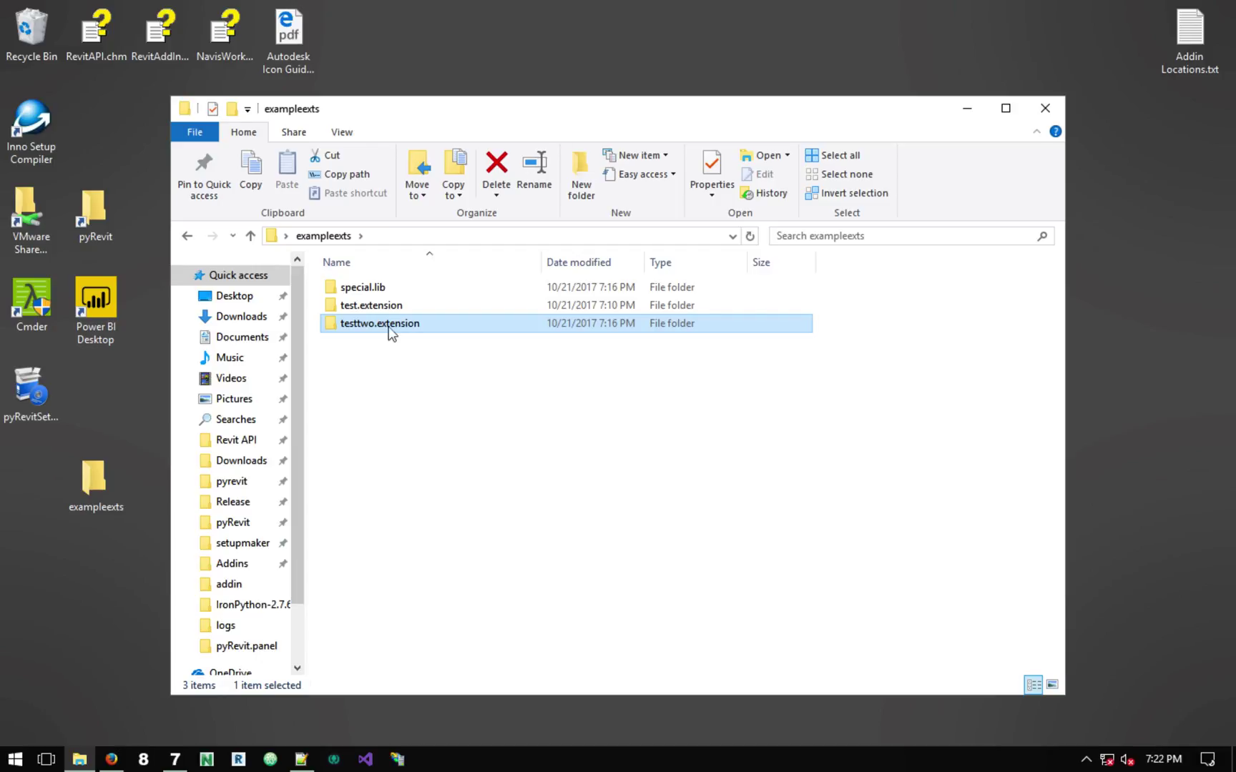
pyautogui.click(390, 306)
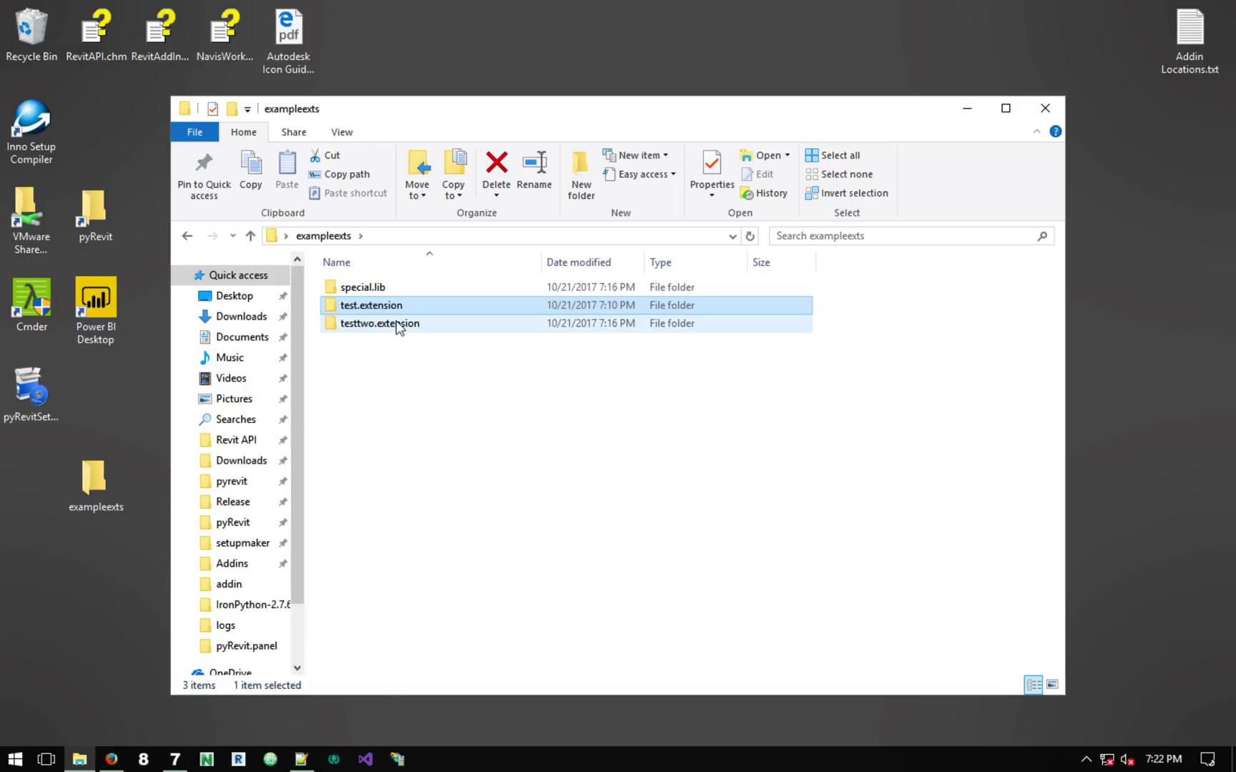
pyautogui.click(389, 286)
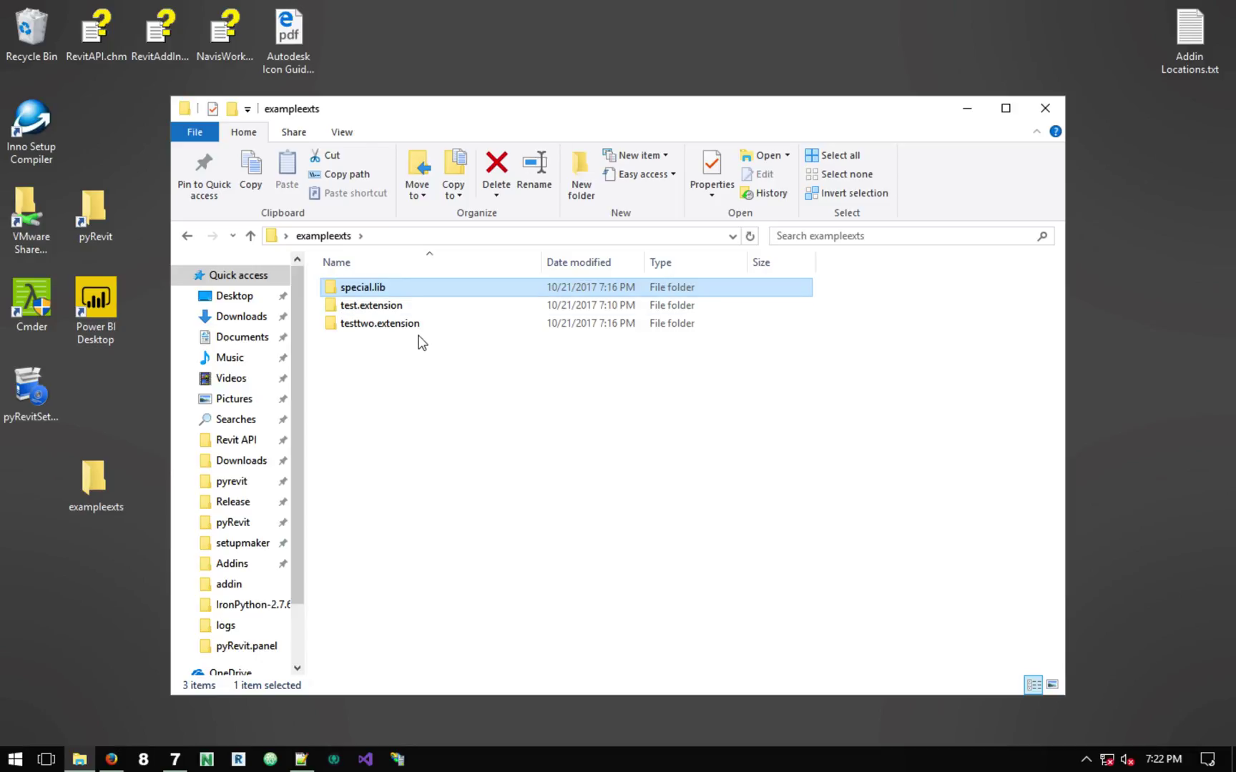
# Step: Dismiss the folder context menu and open a second File Explorer window with Win+E
pyautogui.rightClick(378, 370)
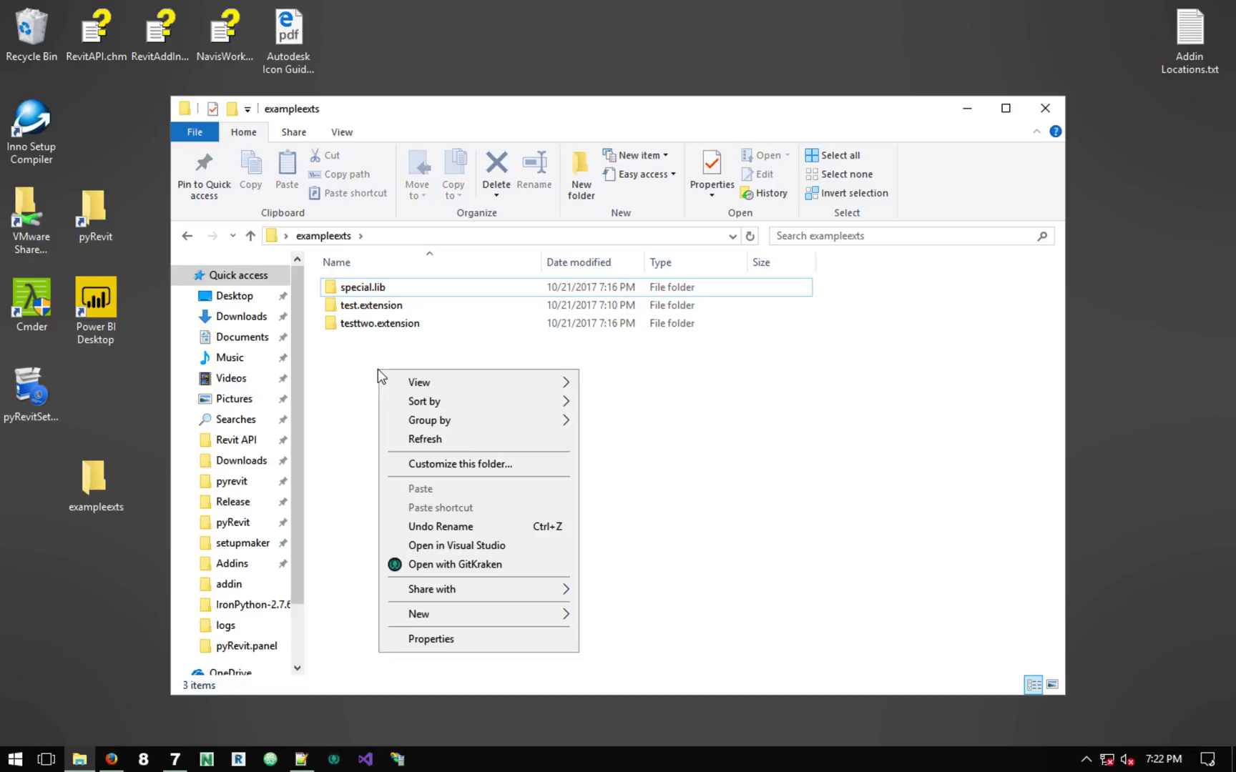
pyautogui.moveTo(483, 616)
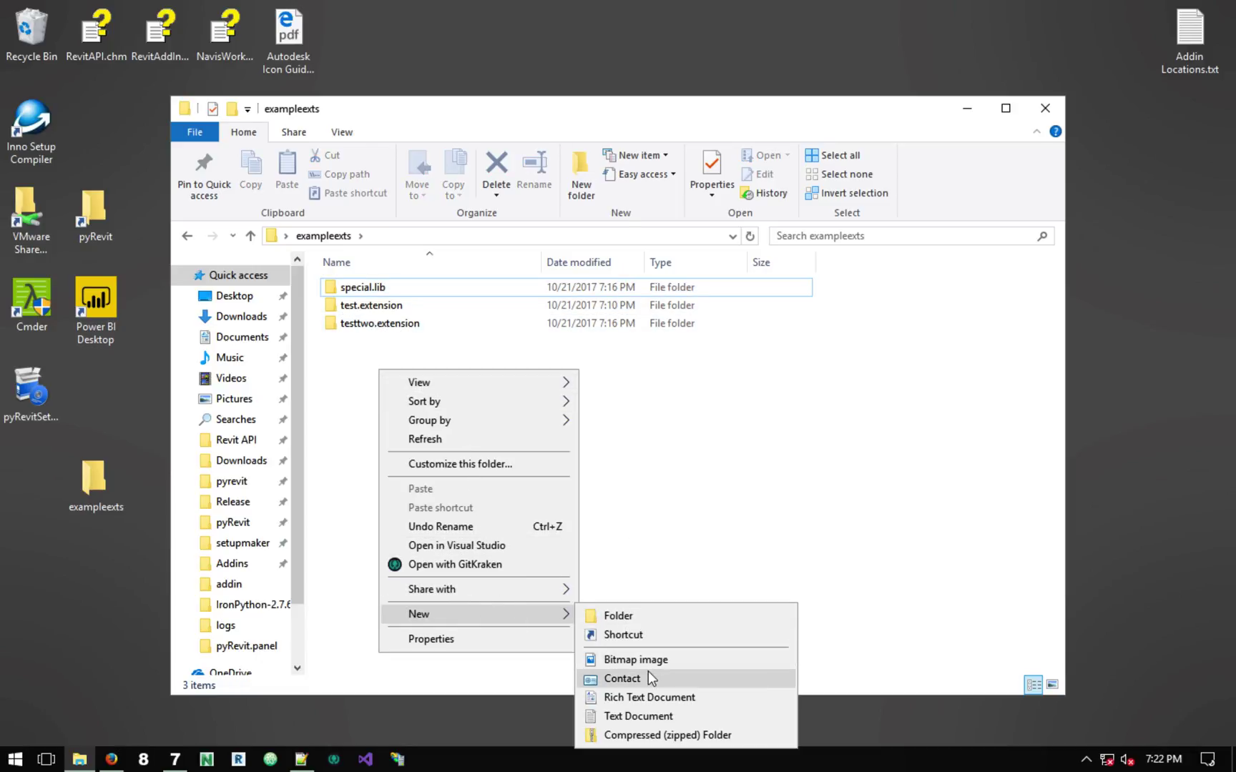
pyautogui.click(683, 487)
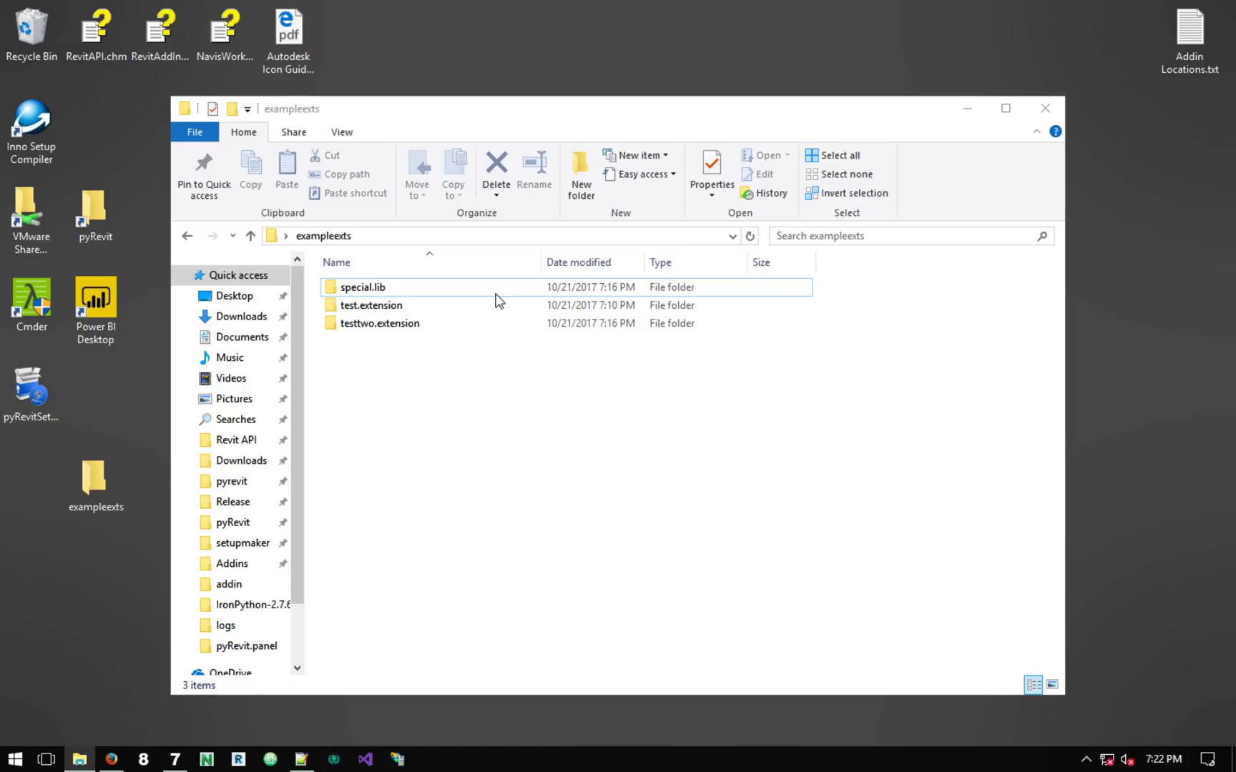
pyautogui.press('super+e')
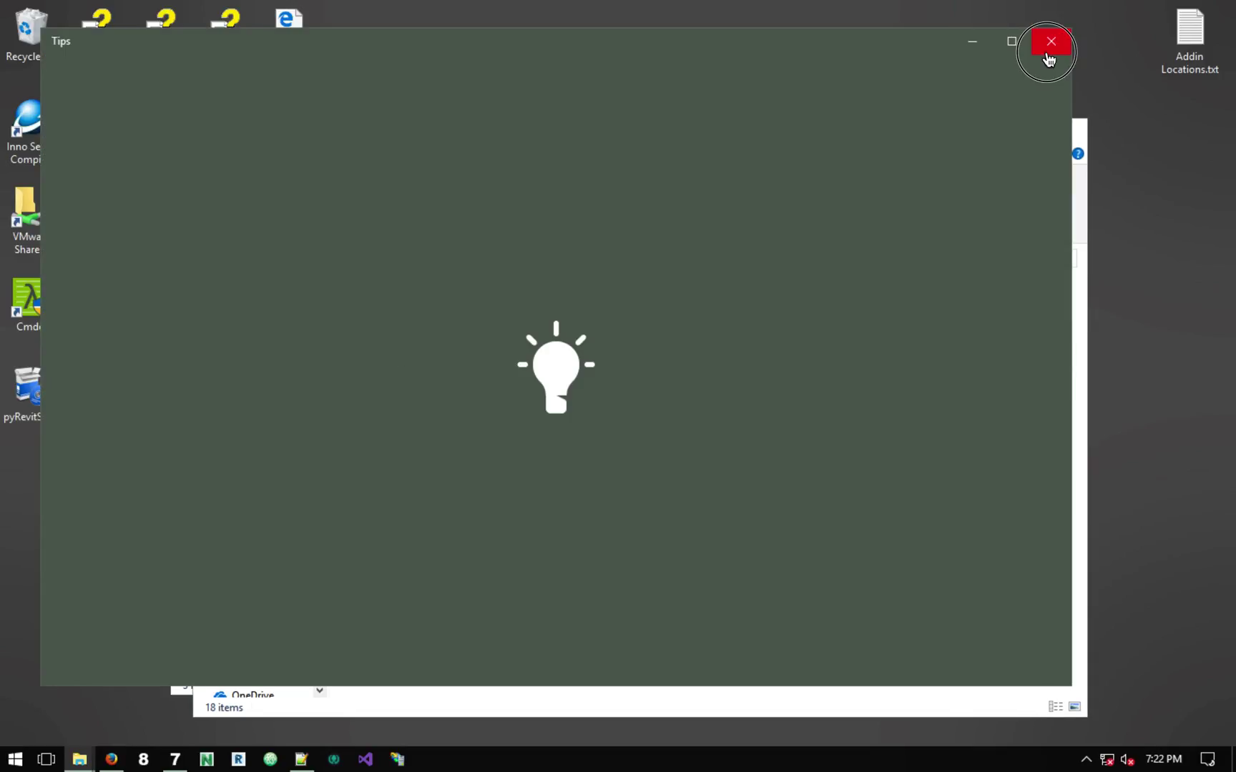
# Step: Close the Tips popup, go to the pyRevit repository's extensions folder, and open extensions.json in Notepad++
pyautogui.click(1048, 41)
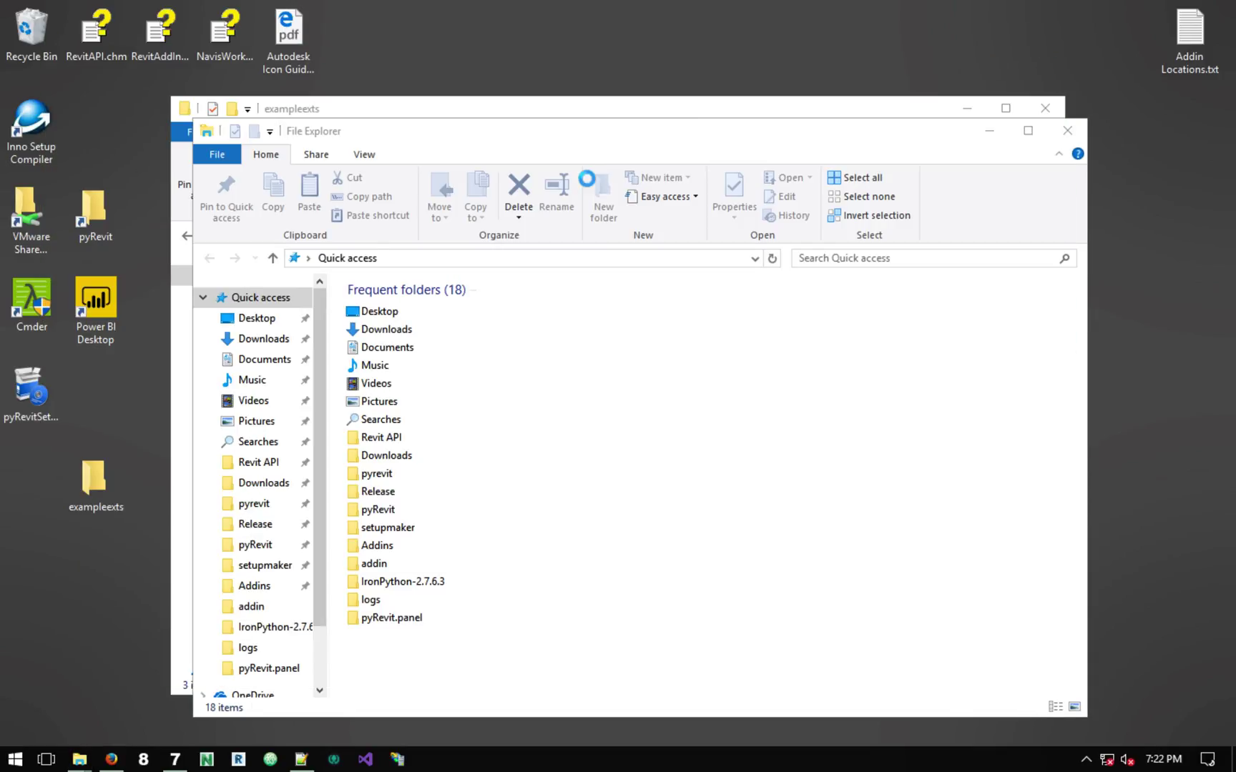
pyautogui.click(257, 545)
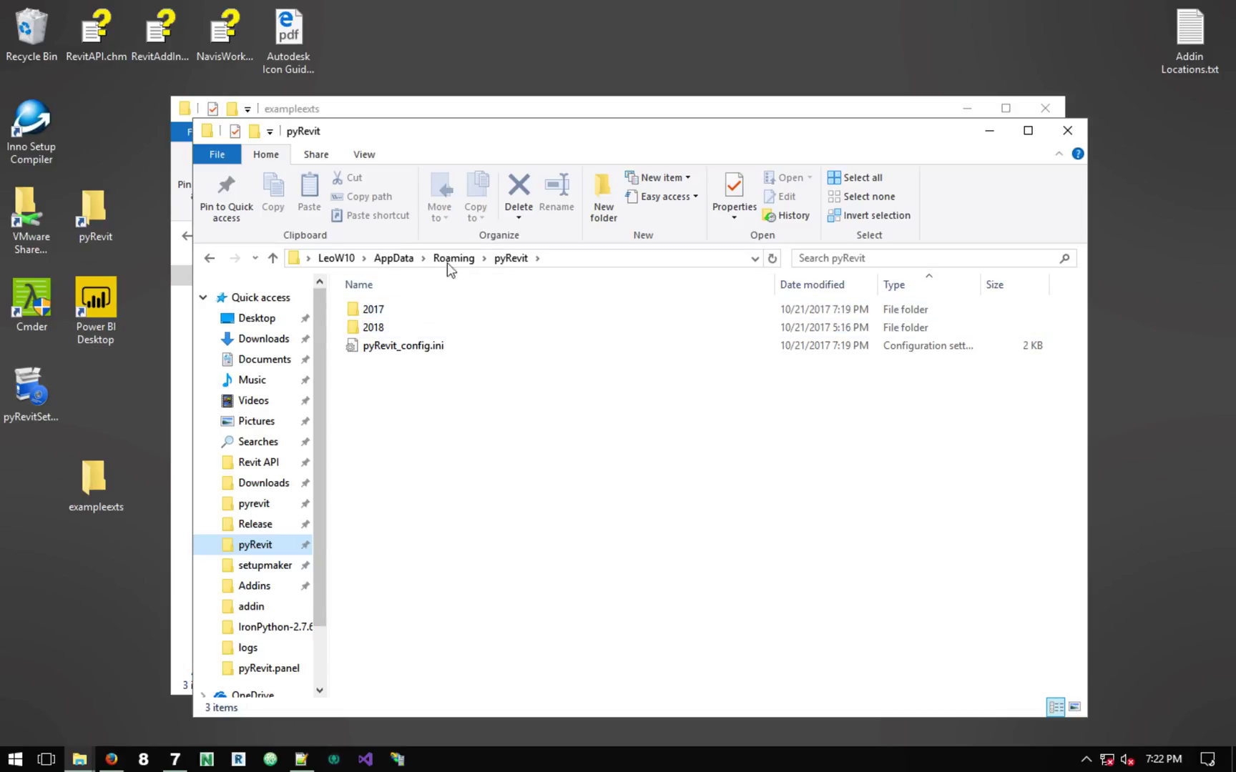
pyautogui.click(264, 509)
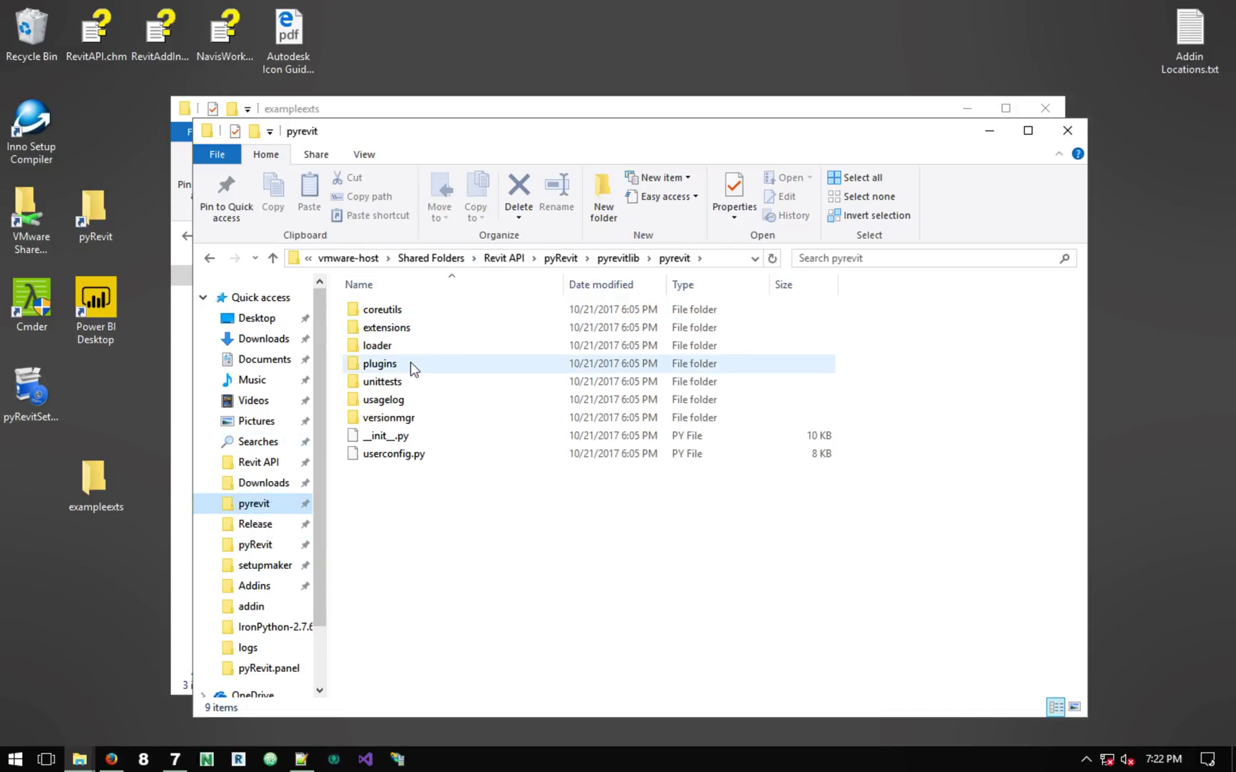
pyautogui.doubleClick(417, 329)
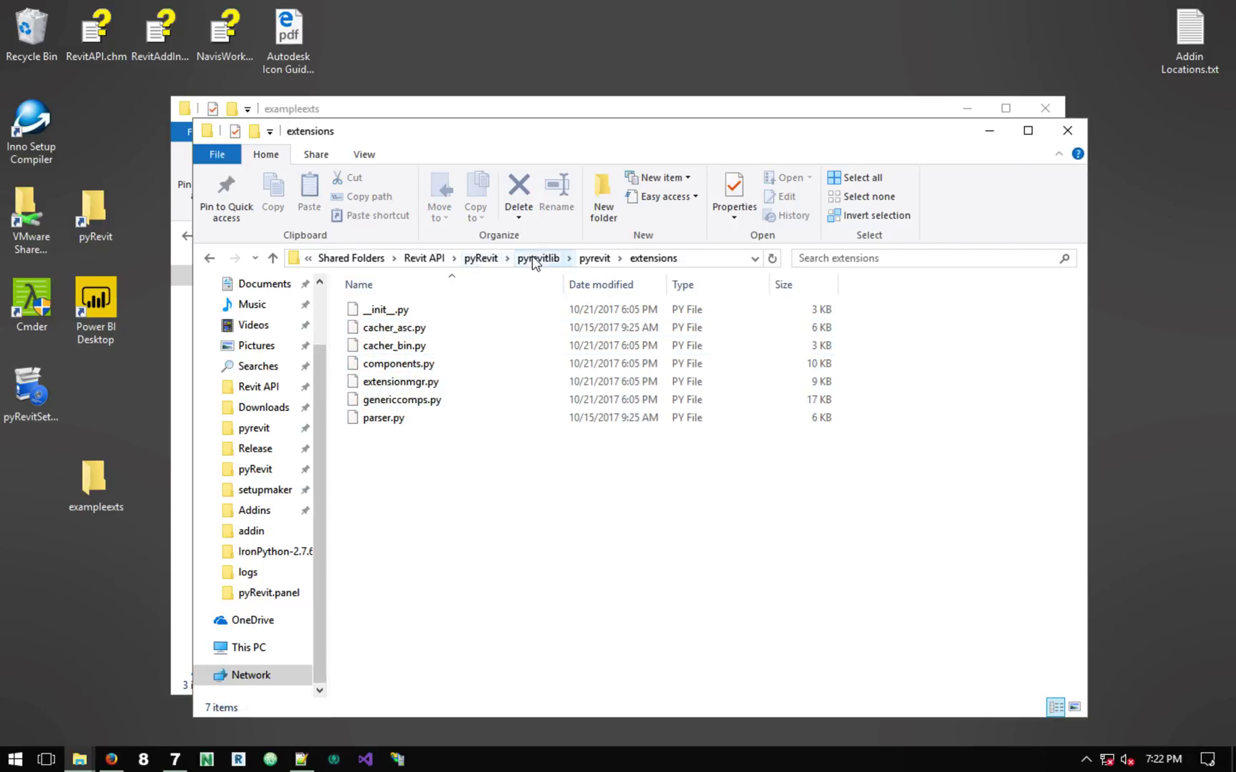
pyautogui.click(537, 258)
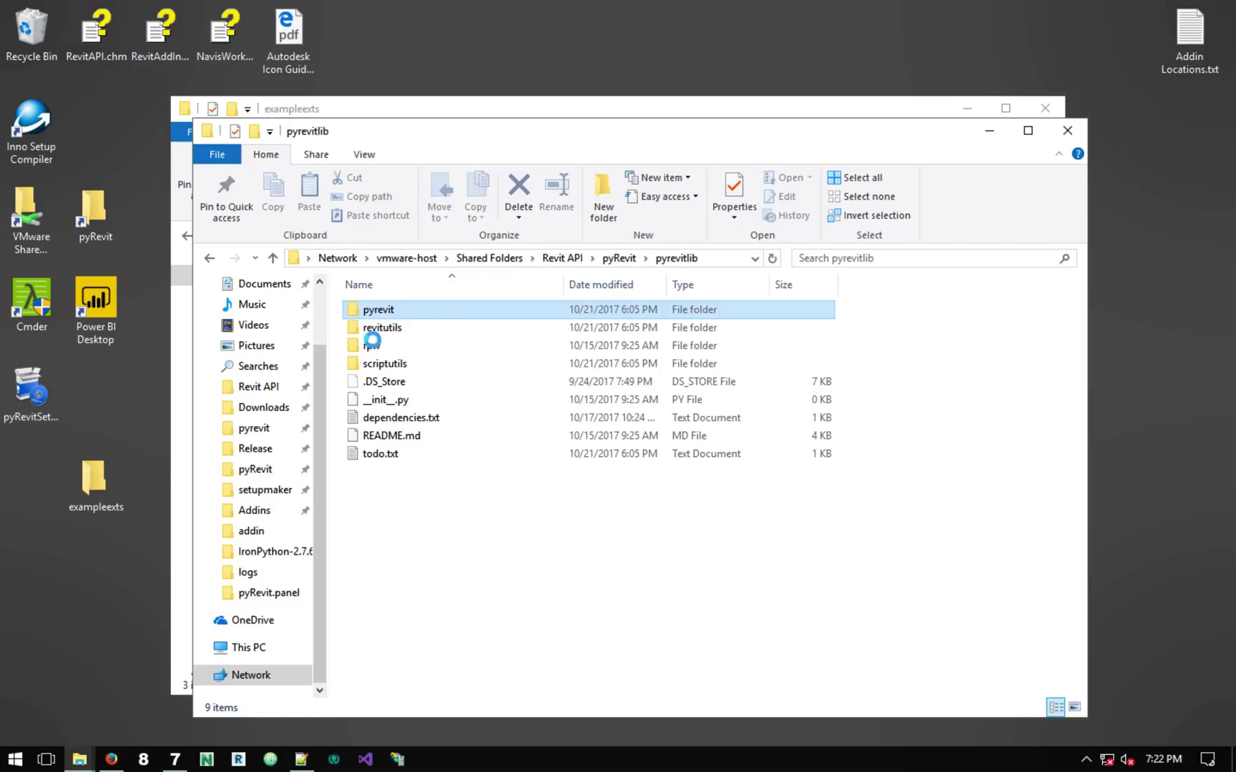
pyautogui.click(619, 258)
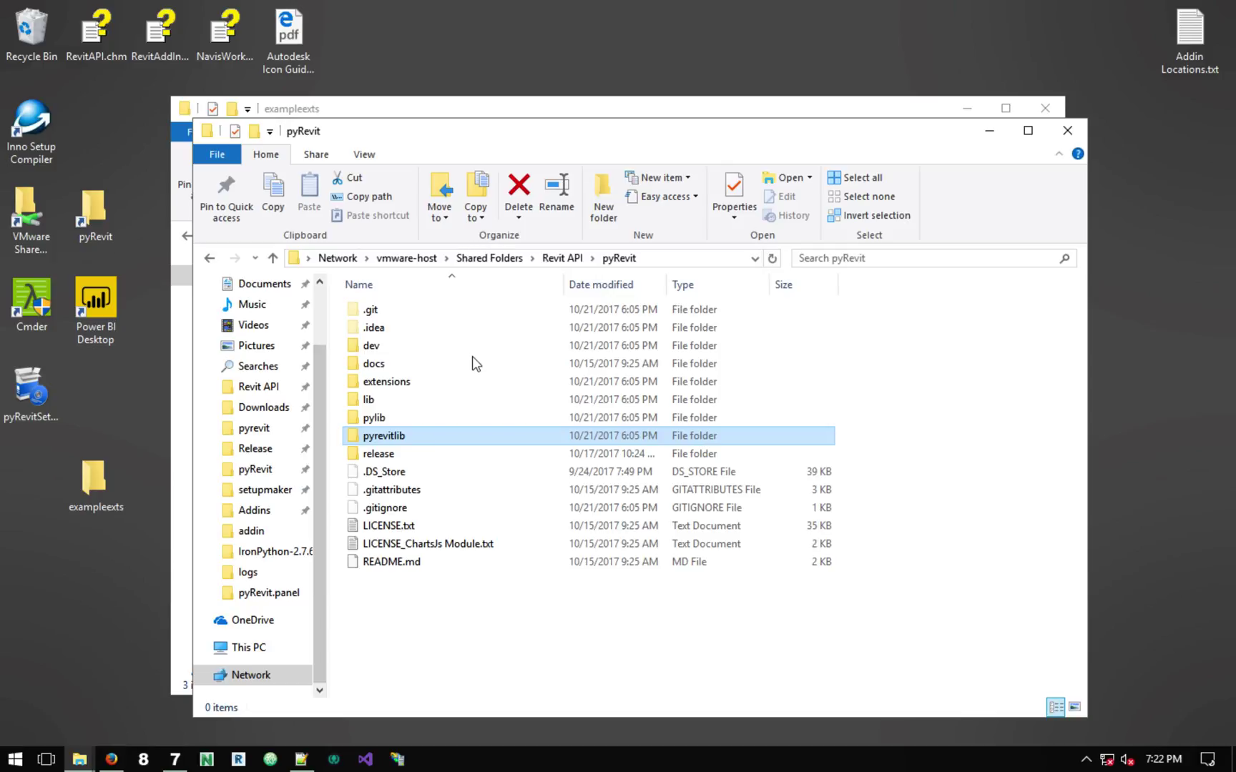
pyautogui.doubleClick(390, 382)
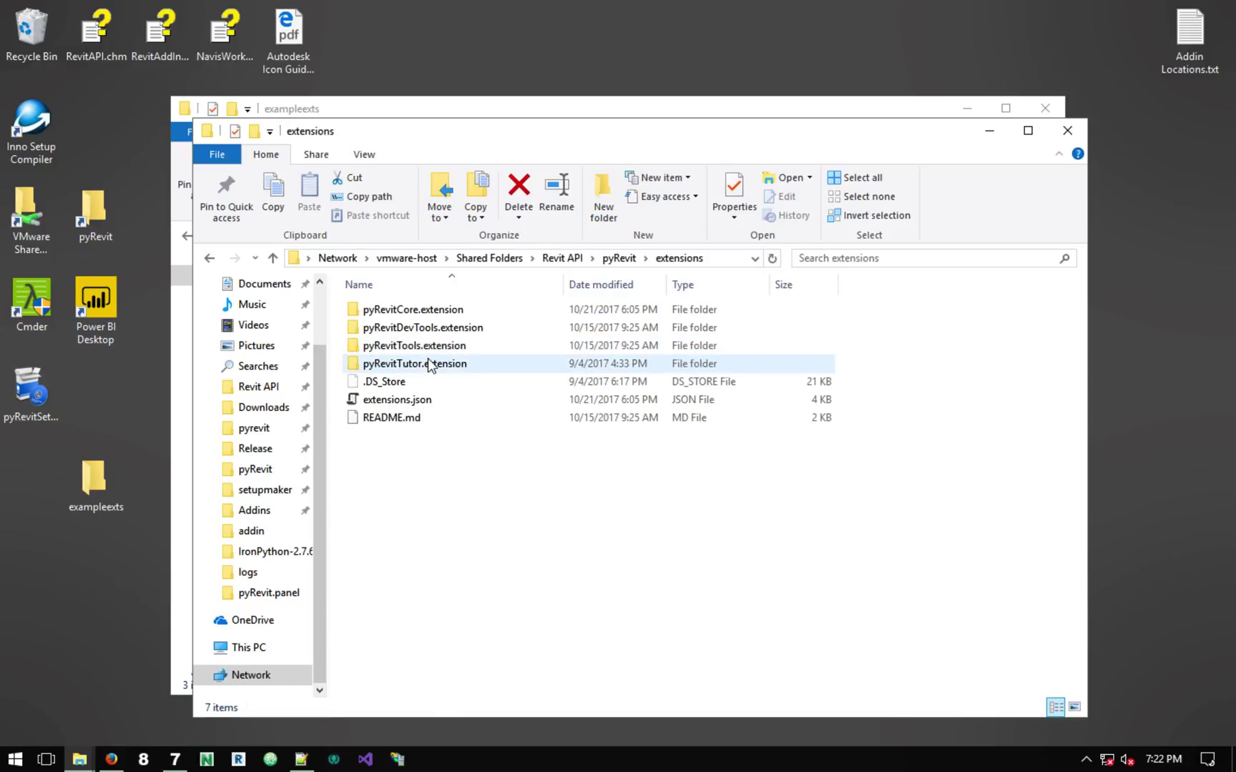
pyautogui.rightClick(414, 404)
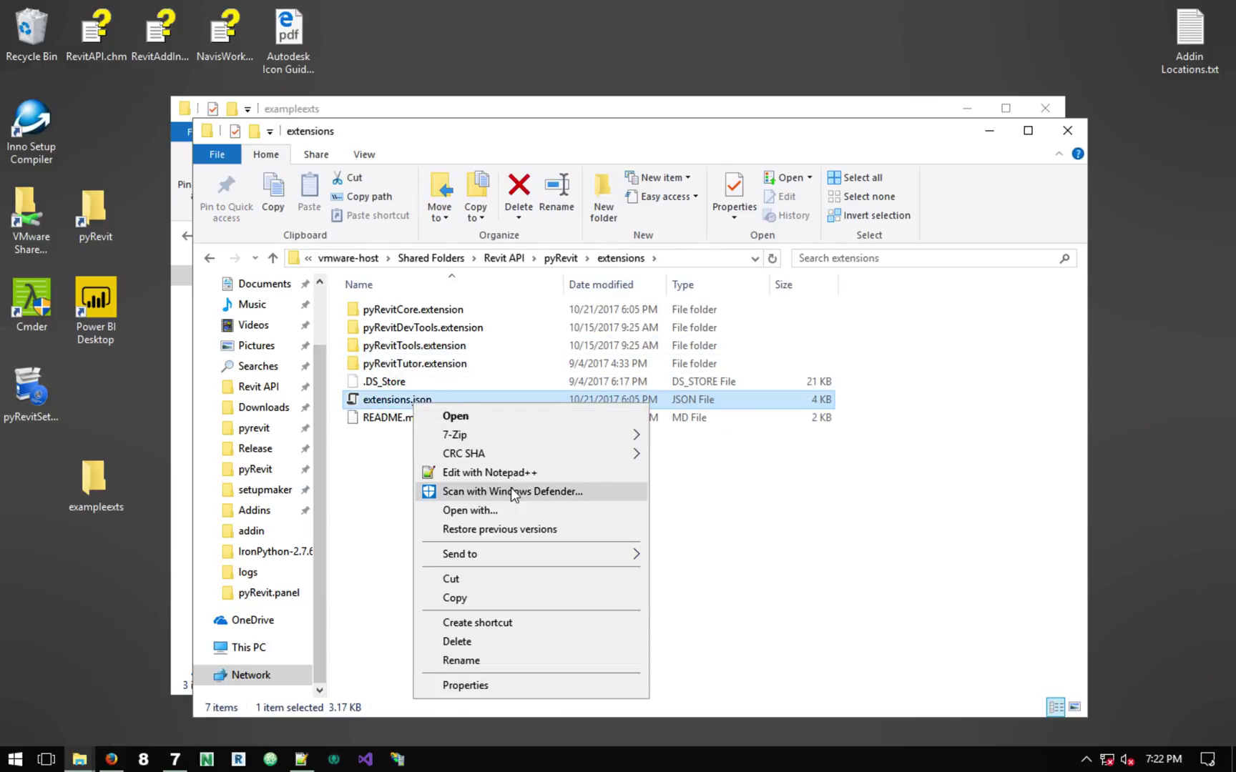
pyautogui.click(517, 473)
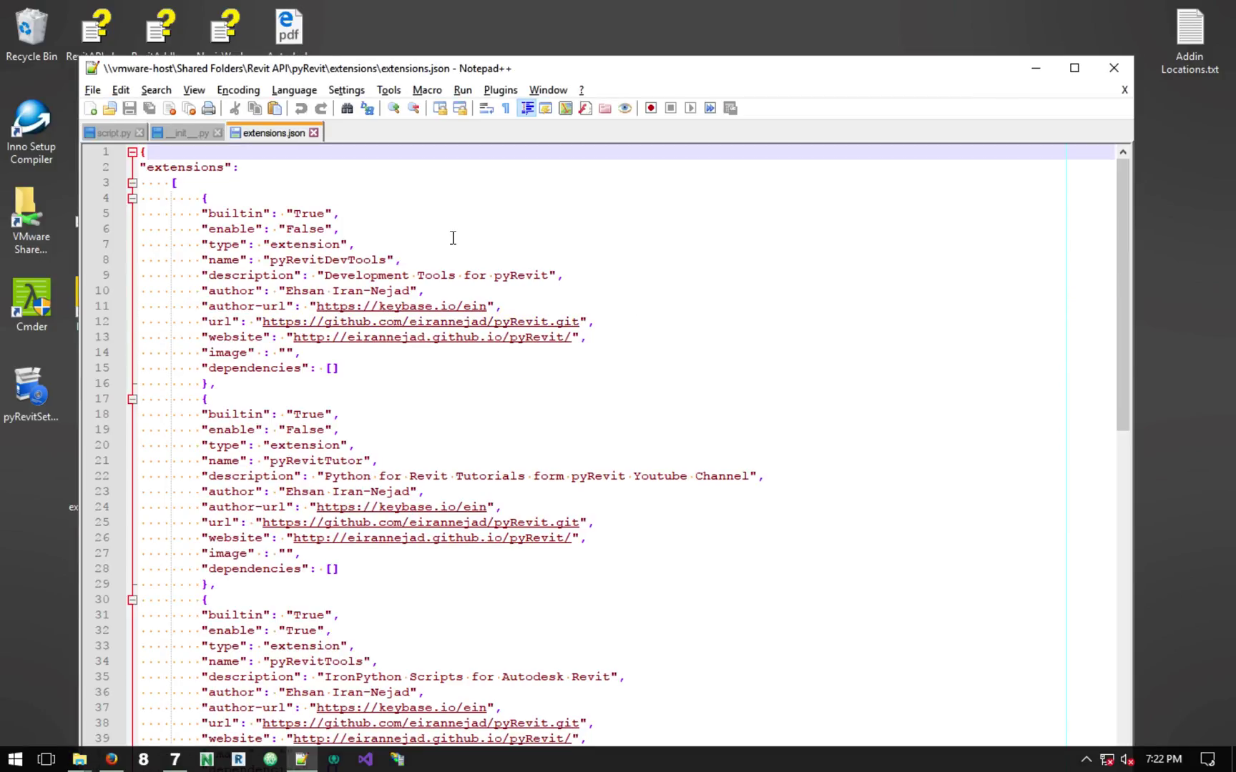
# Step: Try changing the first entry's type value from extension to lib, then undo it
pyautogui.click(196, 198)
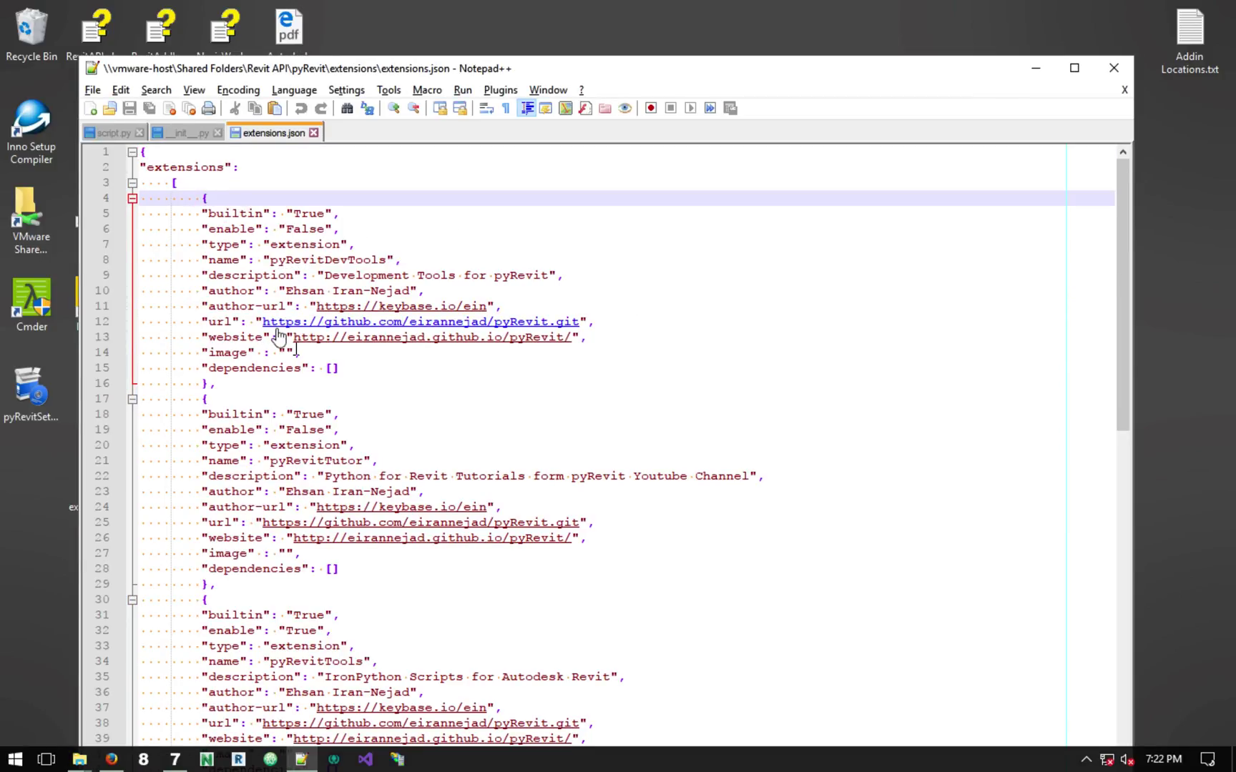
pyautogui.doubleClick(219, 248)
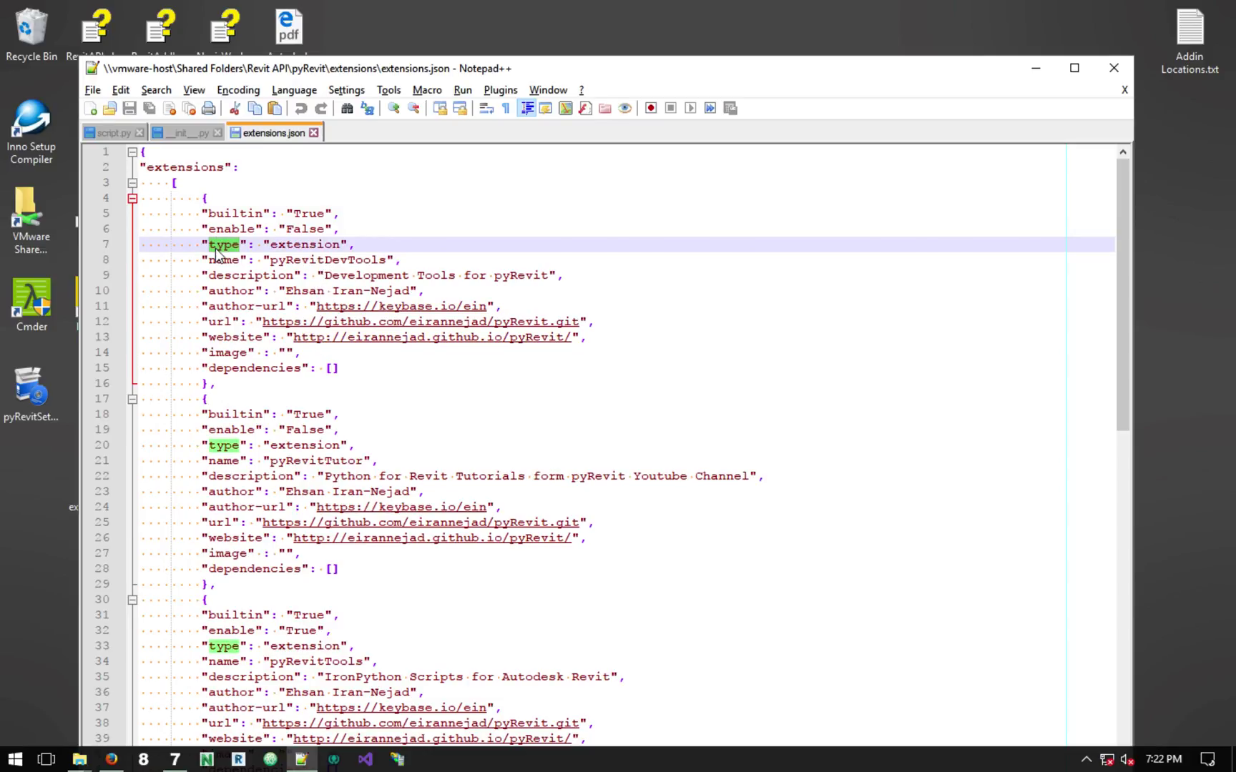
pyautogui.doubleClick(297, 245)
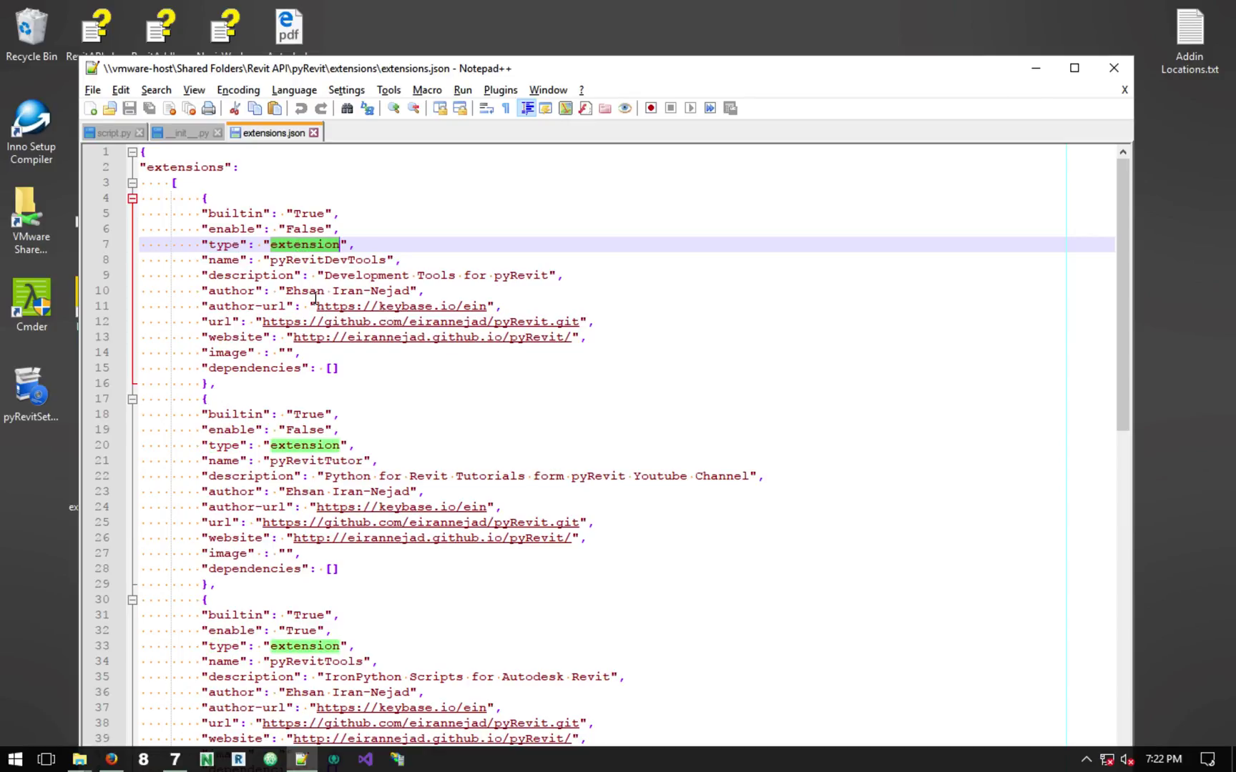
pyautogui.write('lib')
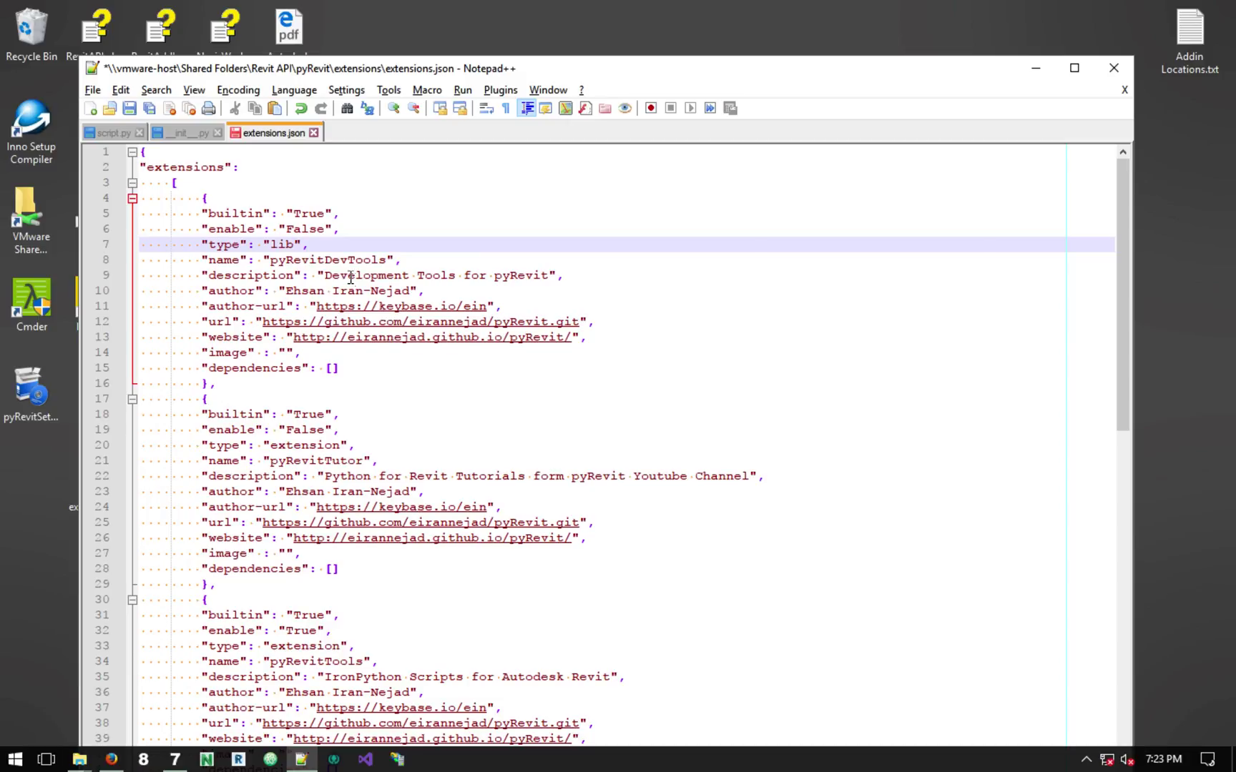
pyautogui.press('BackSpace')
pyautogui.press('BackSpace')
pyautogui.hotkey('ctrl', 'z')
pyautogui.hotkey('ctrl', 'z')
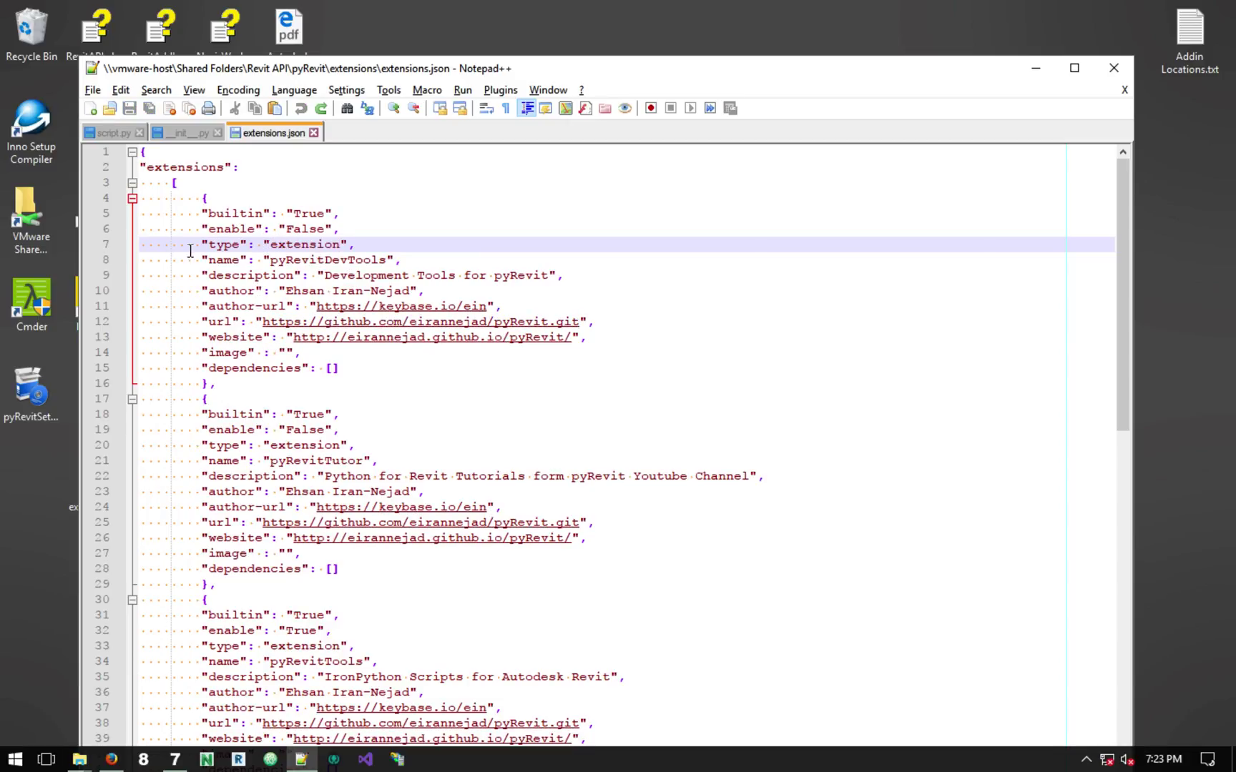
# Step: Look over the first extension entry and the remaining entries, then close extensions.json unsaved
pyautogui.moveTo(199, 183); pyautogui.dragTo(241, 399)
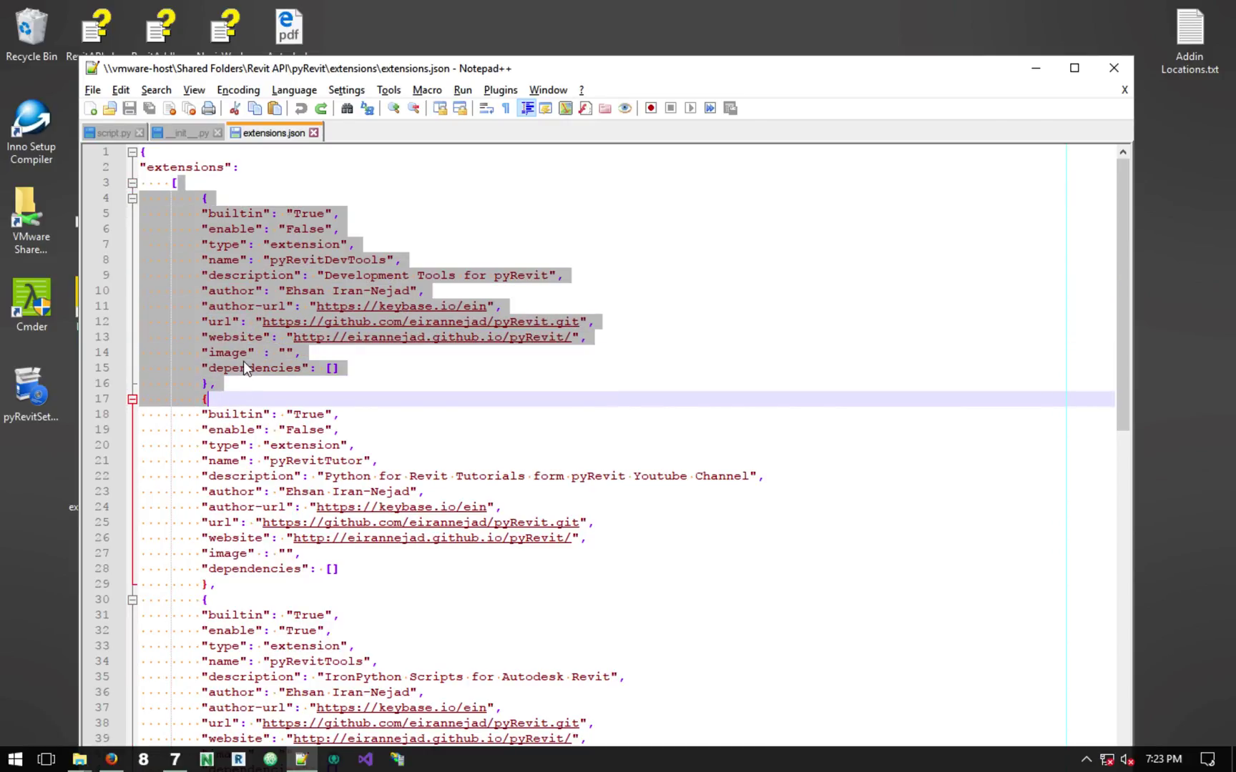
pyautogui.click(271, 210)
pyautogui.scroll(-13, 387, 330)
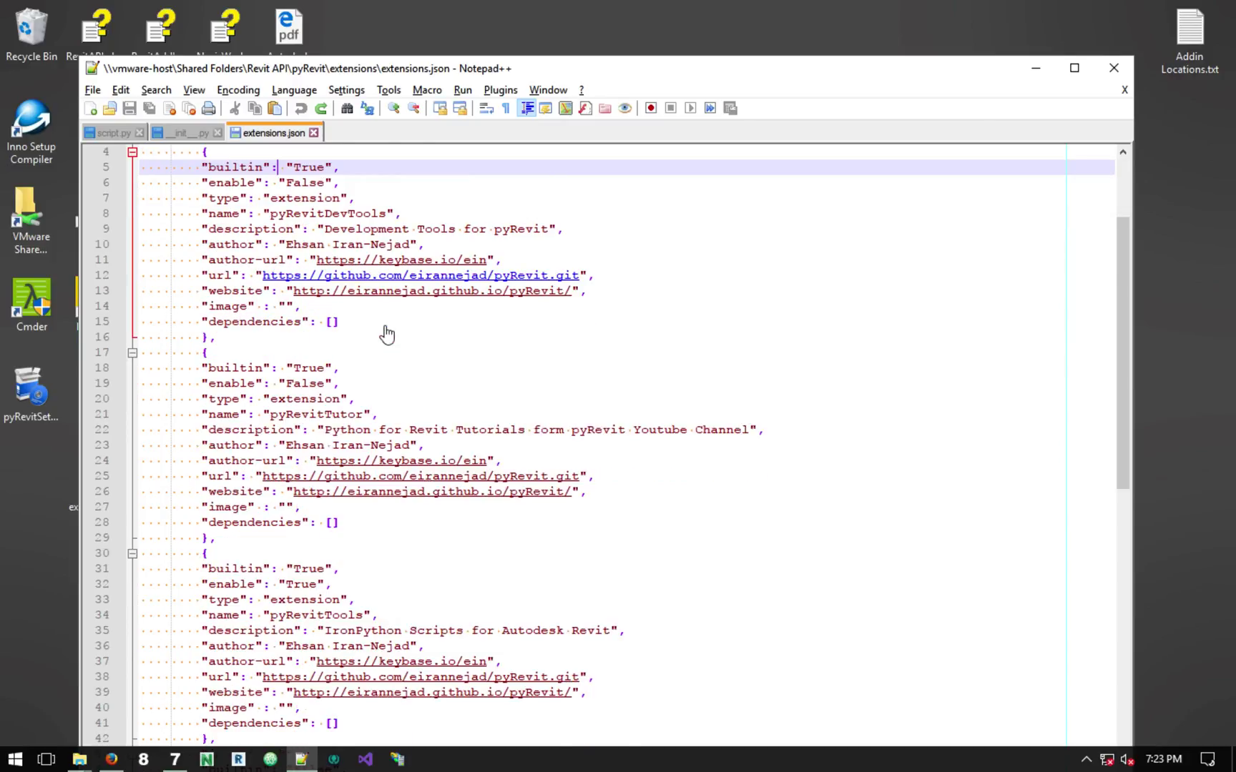
pyautogui.scroll(-5, 386, 331)
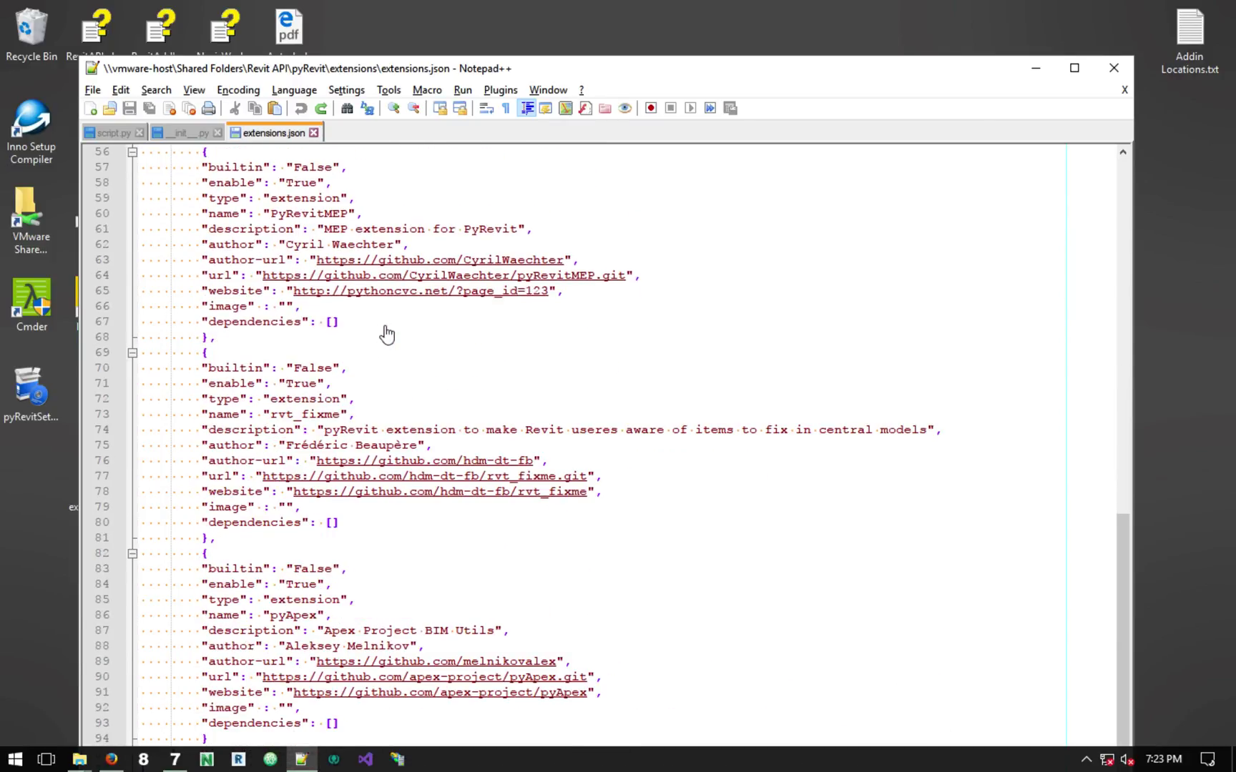
pyautogui.click(313, 133)
# Step: Copy extensions.json from the pyRevit extensions folder and paste it into exampleexts
pyautogui.click(1036, 70)
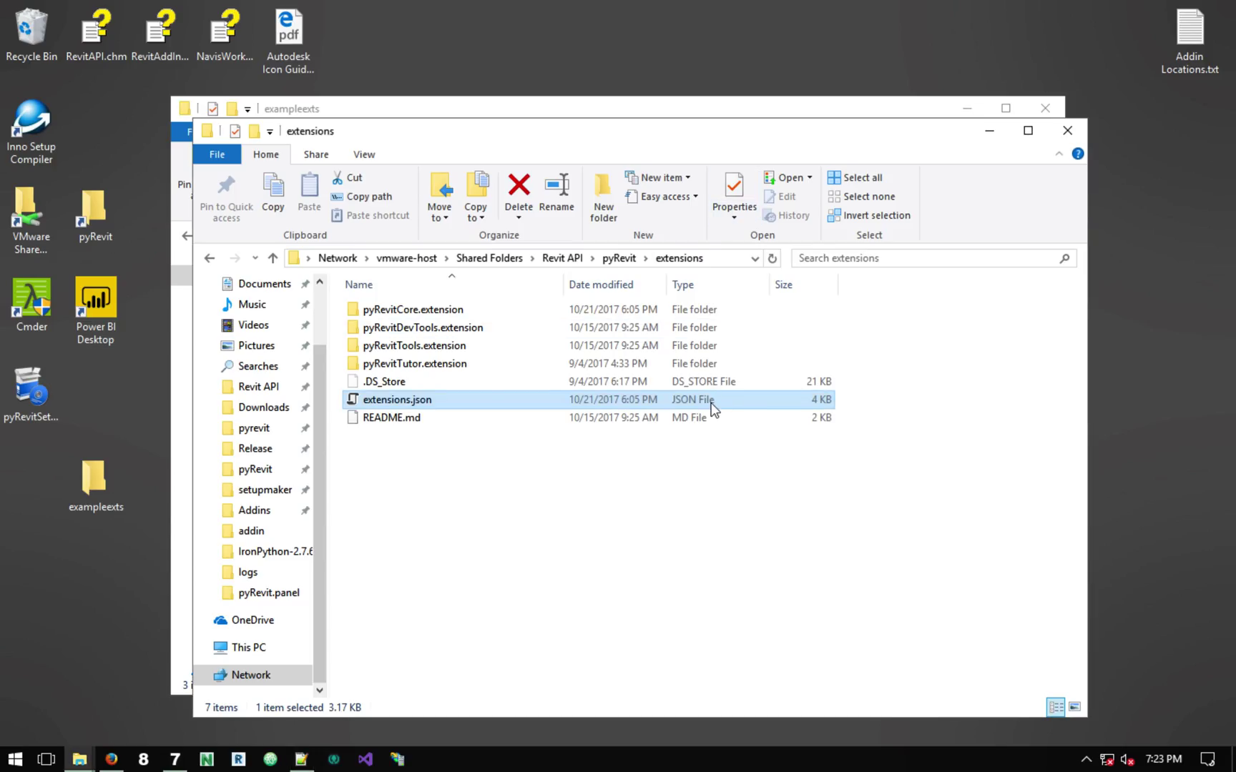
pyautogui.click(605, 537)
pyautogui.click(439, 404)
pyautogui.click(662, 111)
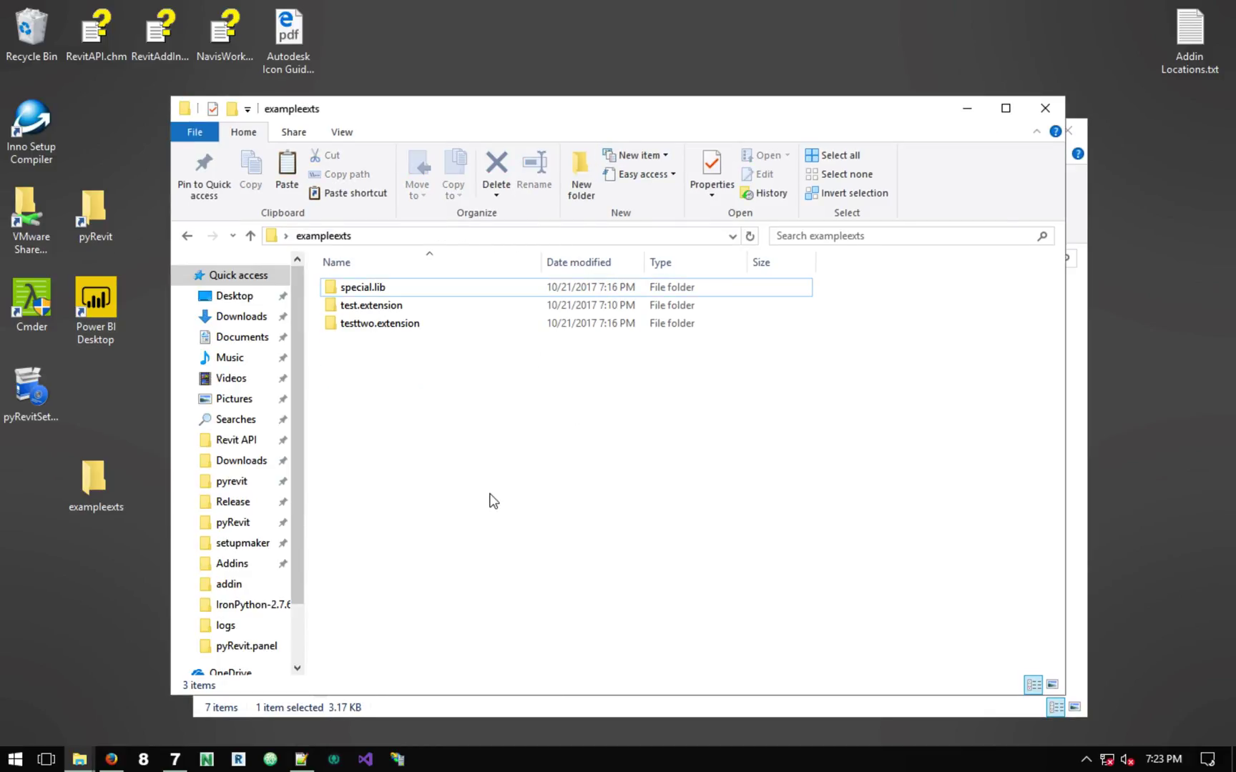
pyautogui.hotkey('ctrl', 'v')
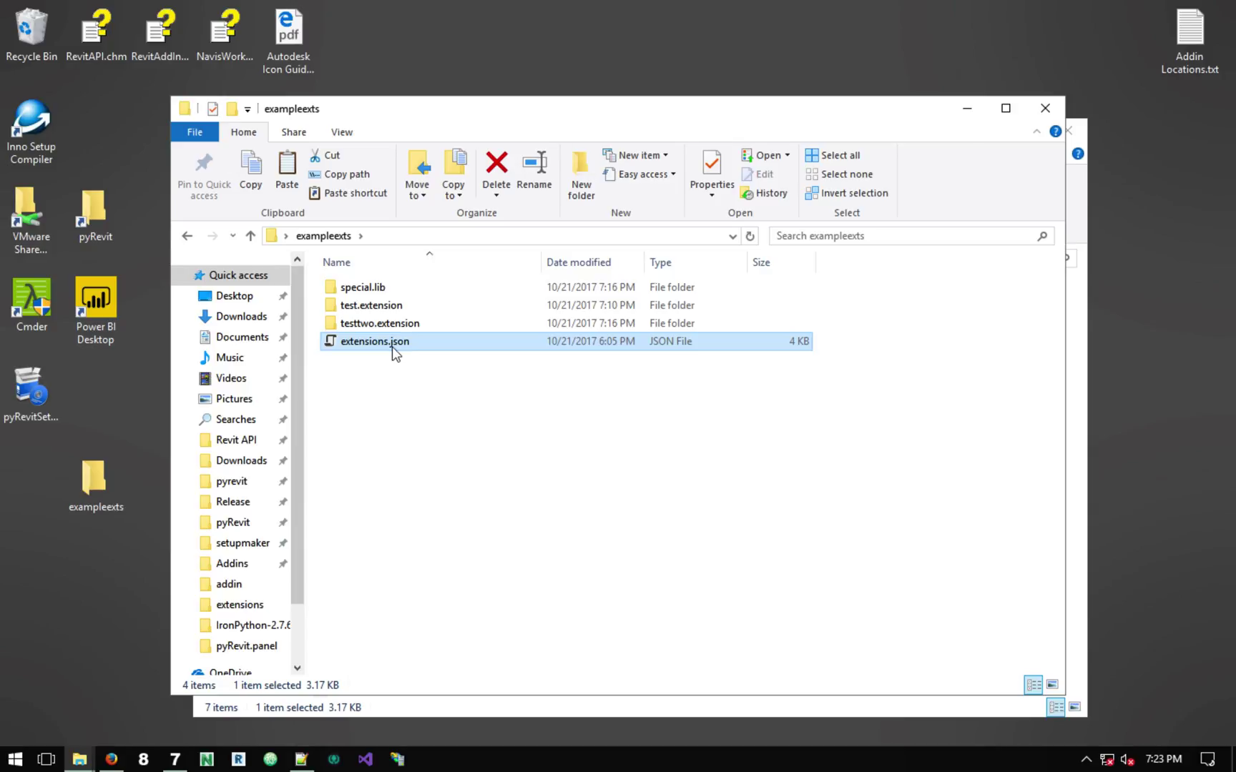
# Step: Open the pasted extensions.json with Edit with Notepad++
pyautogui.rightClick(392, 347)
pyautogui.click(389, 308)
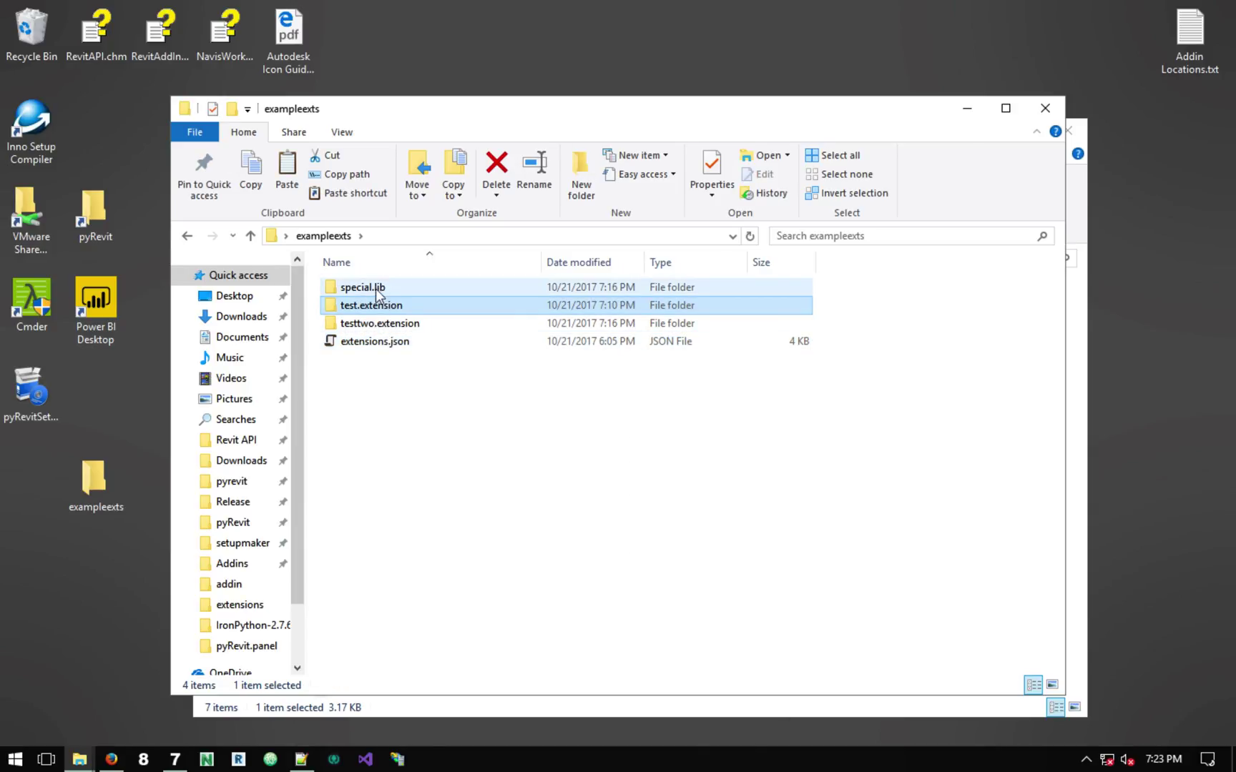
pyautogui.rightClick(386, 347)
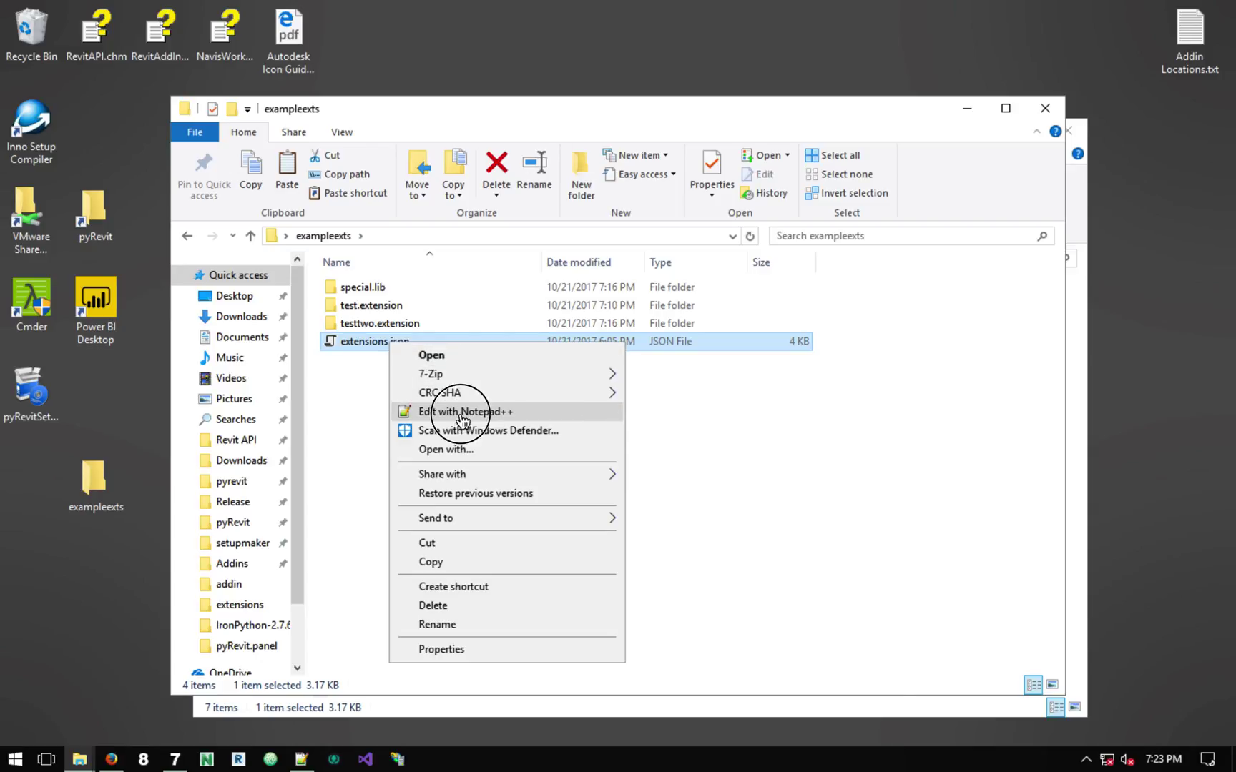
pyautogui.click(414, 413)
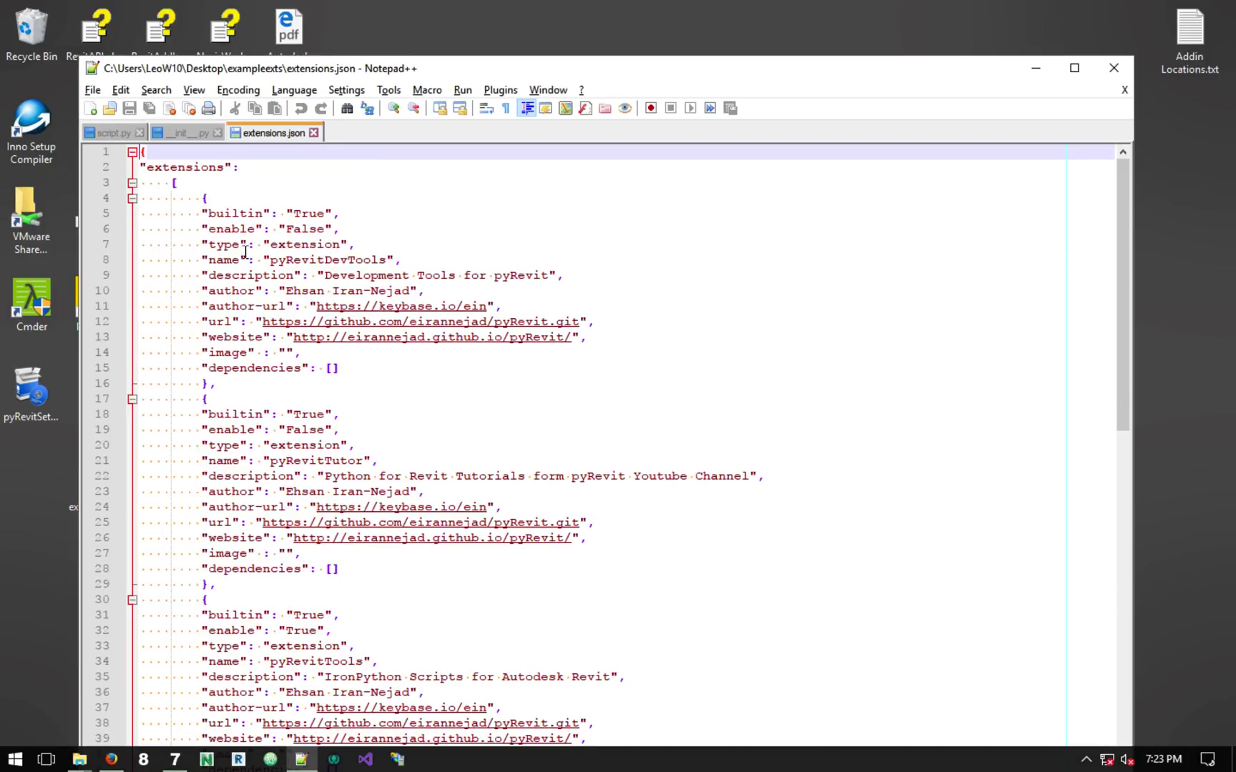
# Step: Delete every entry in the copied extensions.json except pyRevitDevTools
pyautogui.click(208, 398)
pyautogui.scroll(-18, 255, 449)
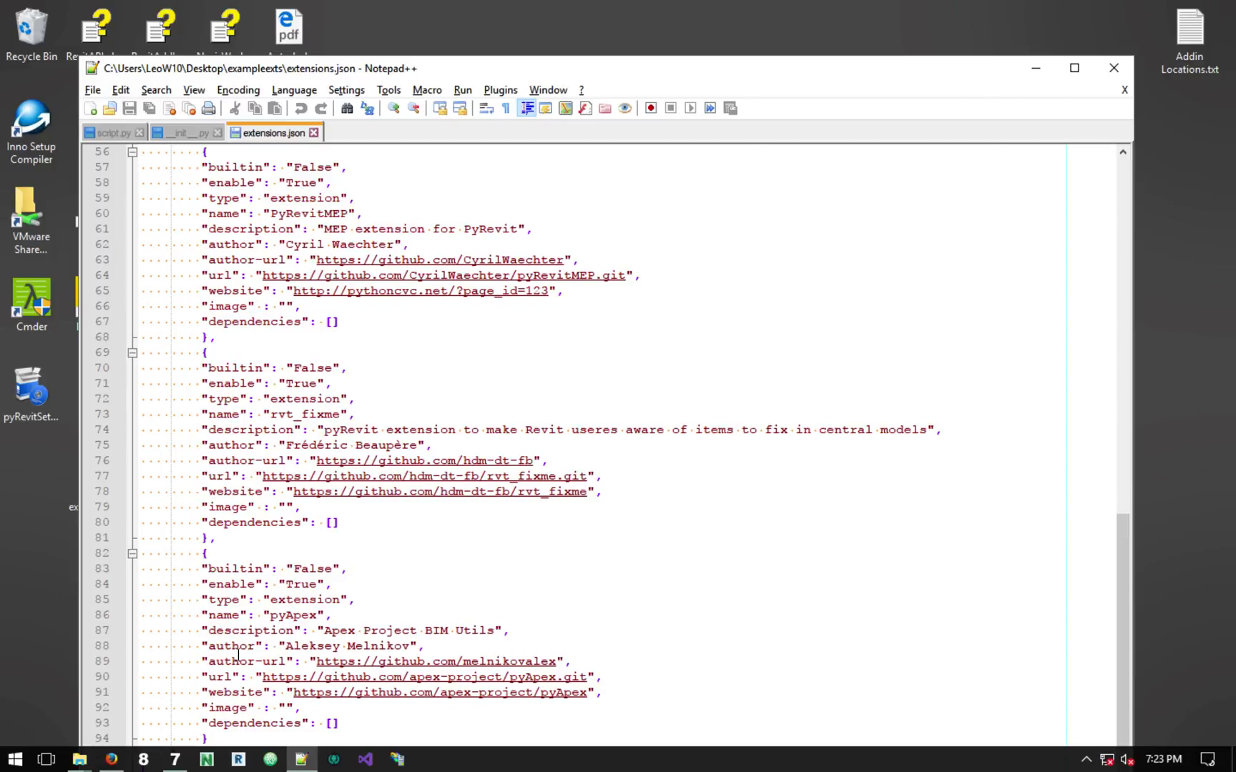
pyautogui.moveTo(390, 68); pyautogui.dragTo(414, 55)
pyautogui.scroll(-2, 364, 358)
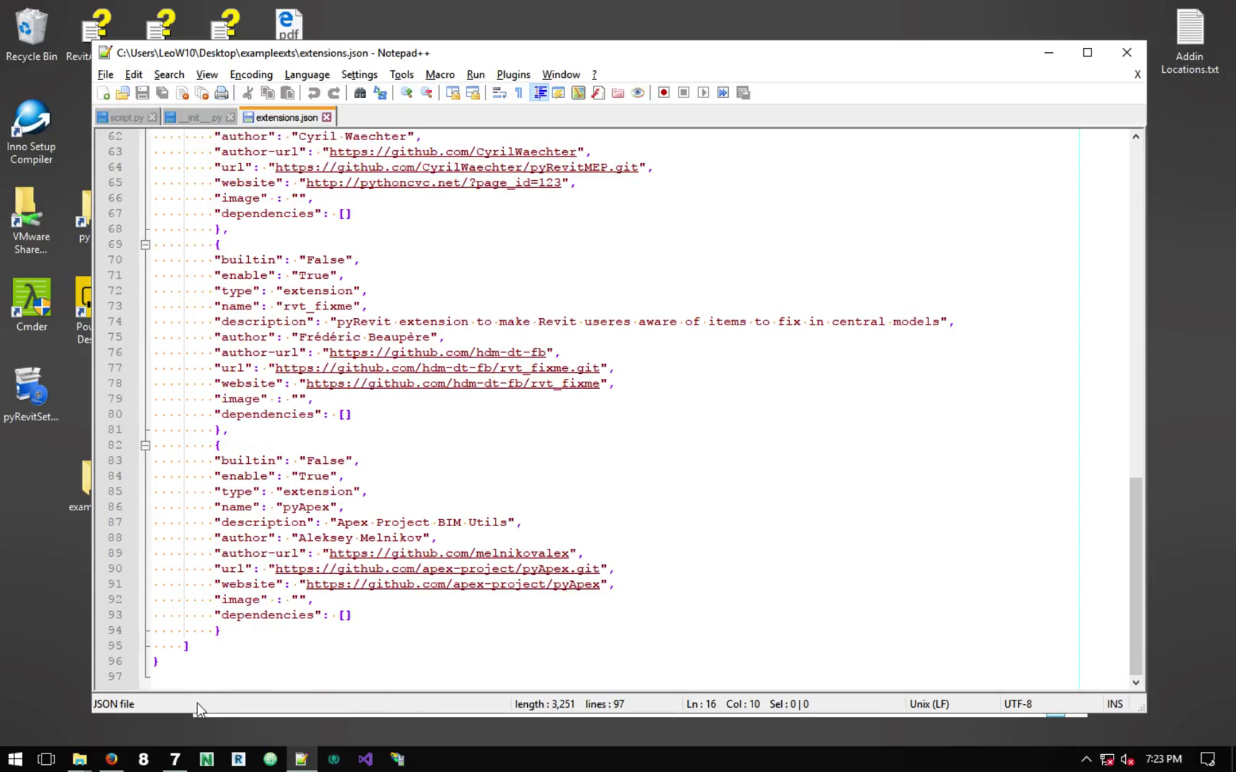
pyautogui.keyDown('shift'); pyautogui.click(221, 631); pyautogui.keyUp('shift')
pyautogui.press('Delete')
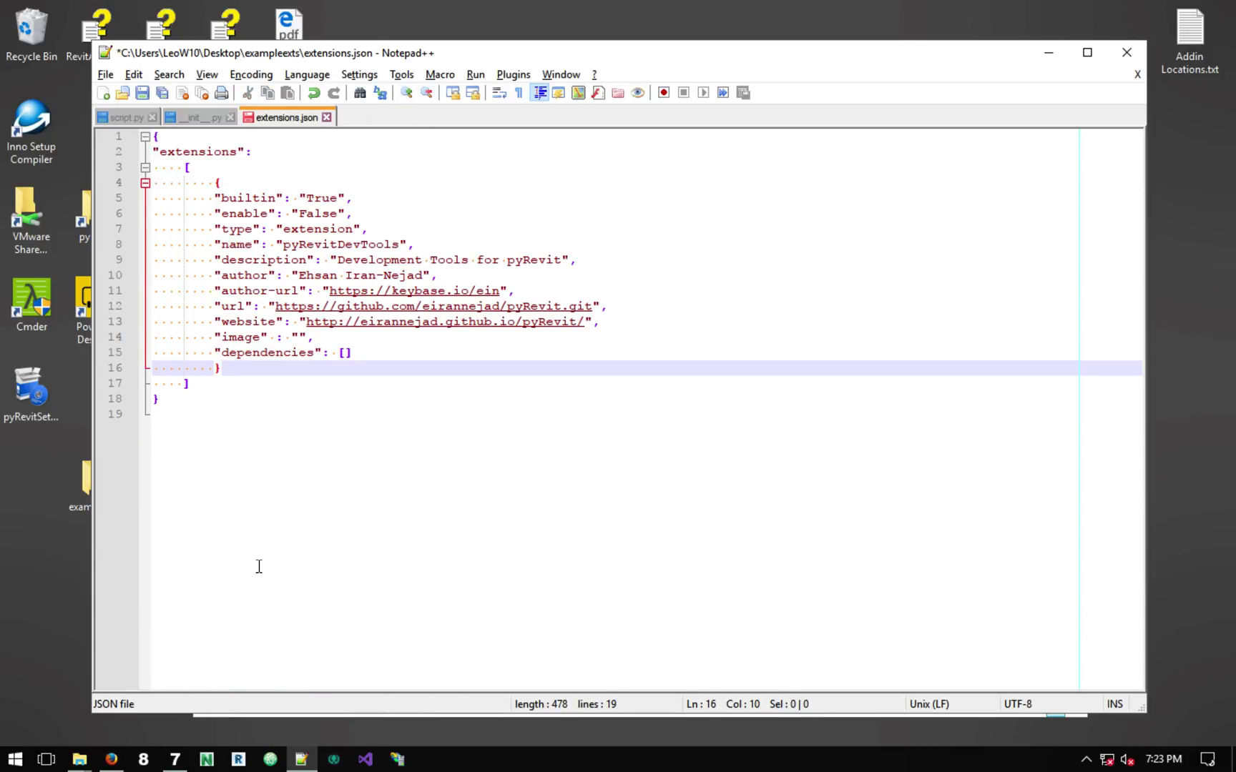
# Step: Set builtin to False, enable to True, type to lib, name to special, and save
pyautogui.doubleClick(319, 199)
pyautogui.write('False')
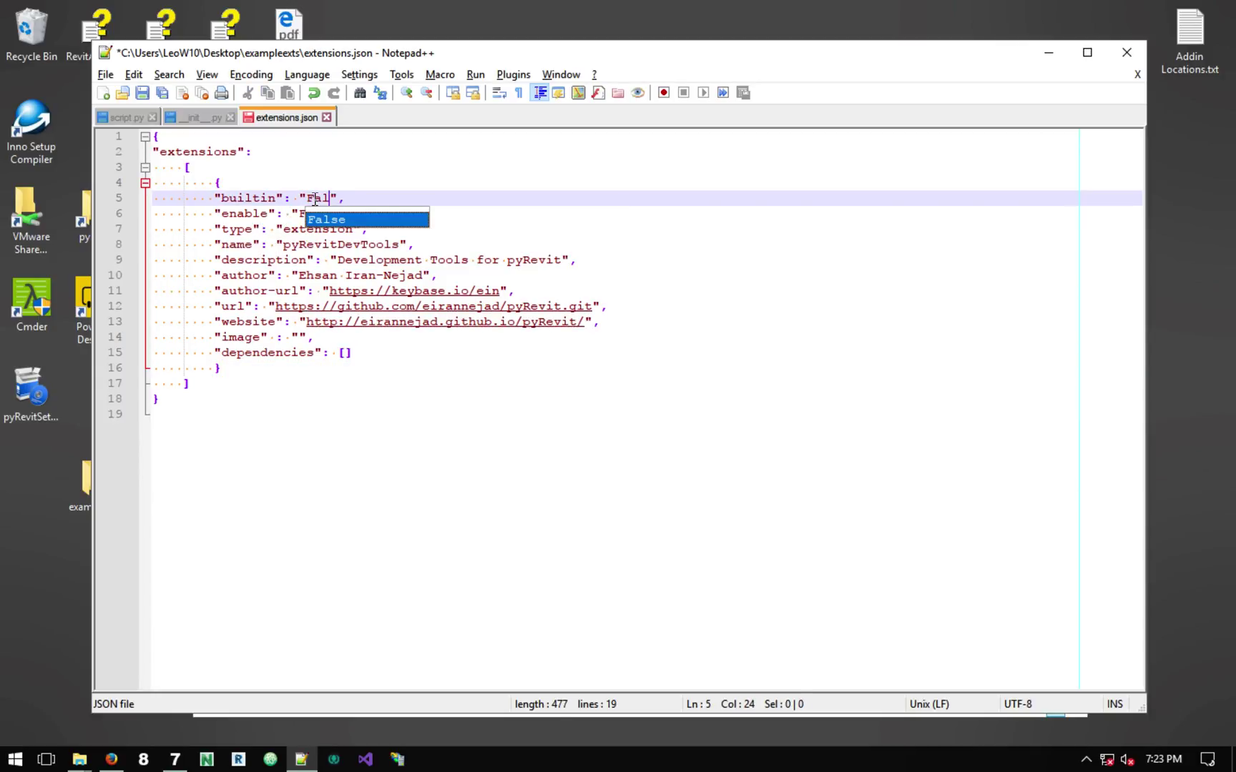
pyautogui.press('Escape')
pyautogui.doubleClick(309, 208)
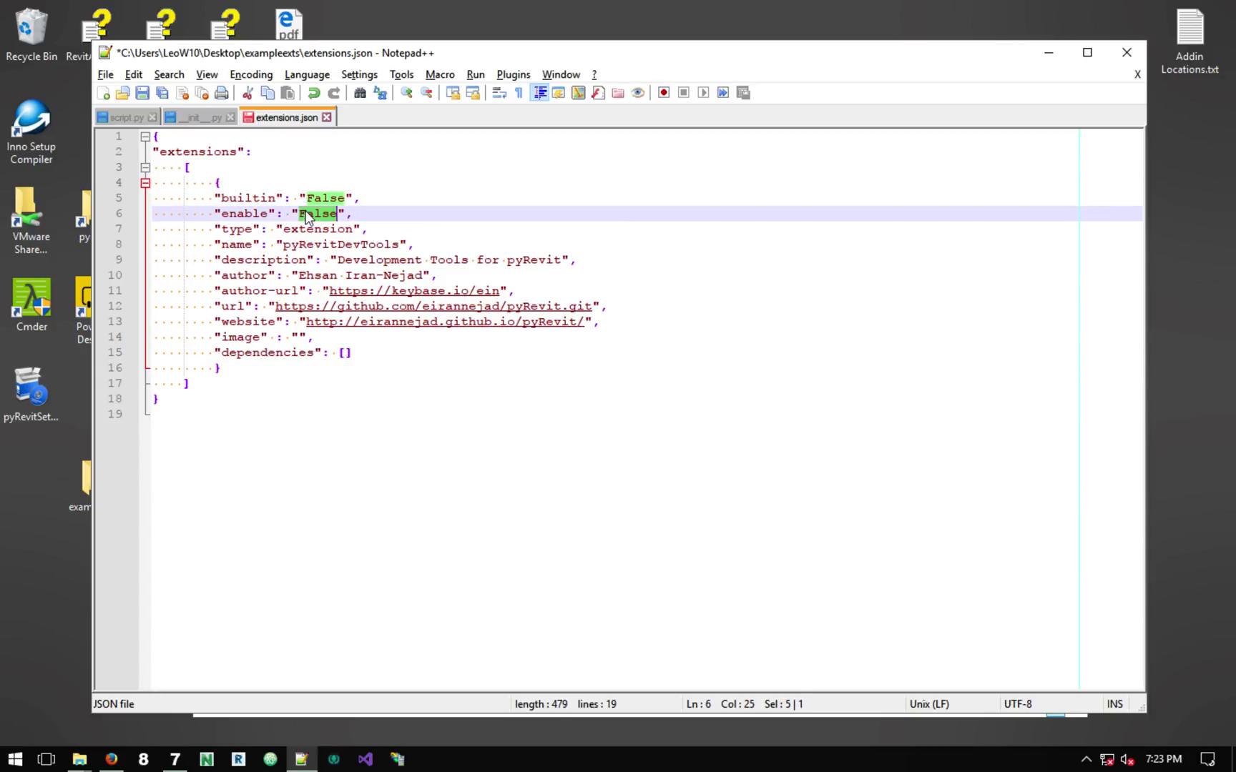
pyautogui.write('True')
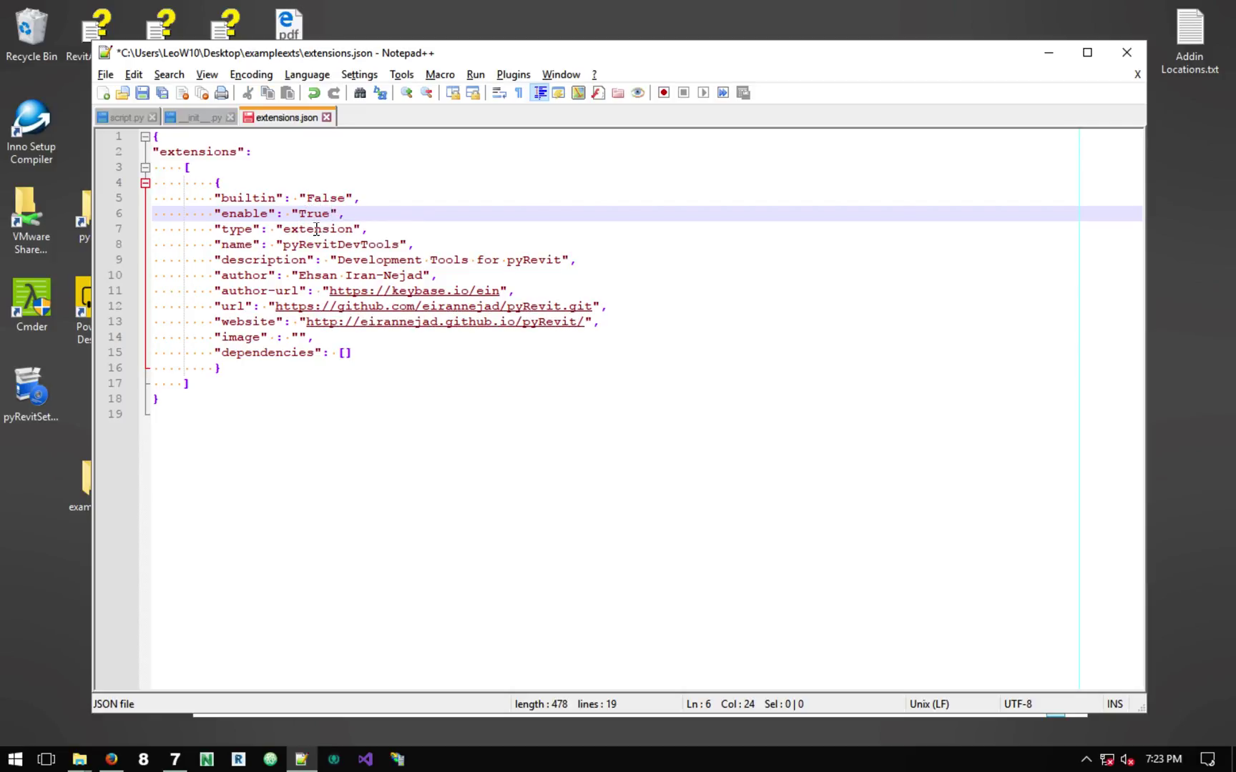
pyautogui.doubleClick(317, 229)
pyautogui.write('lib')
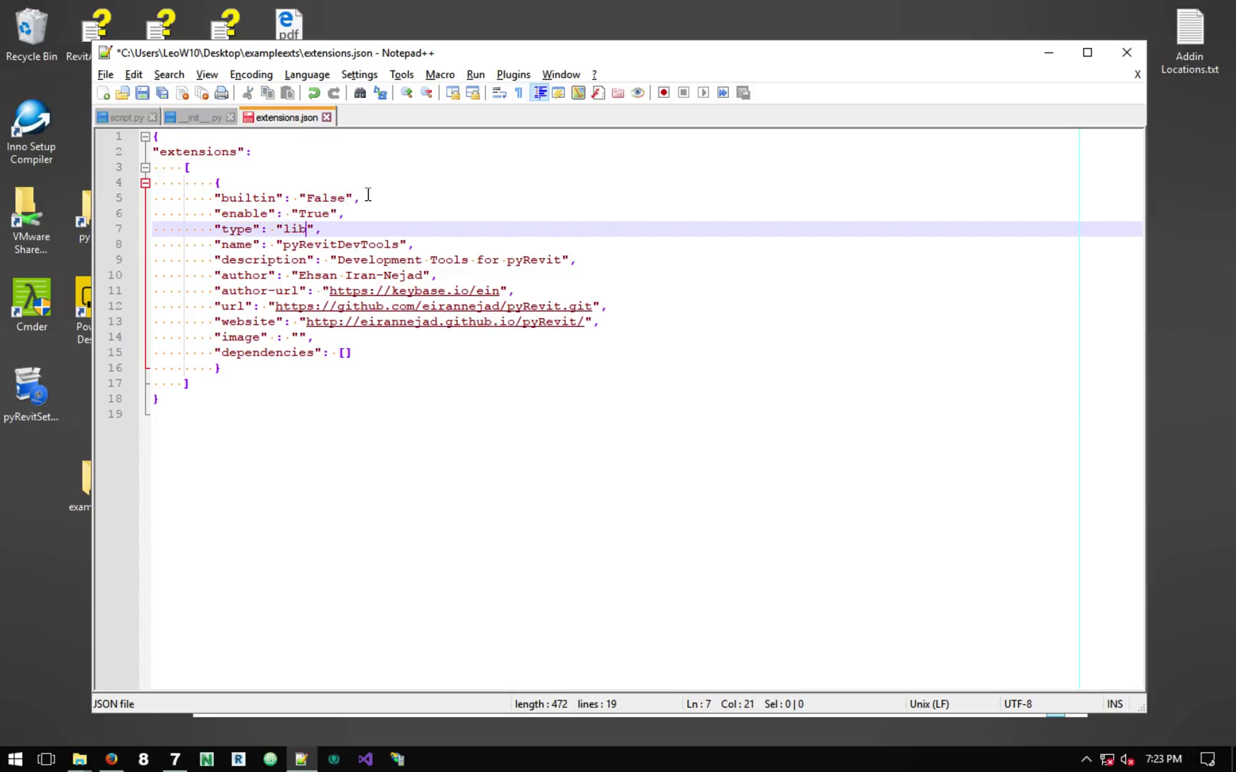
pyautogui.doubleClick(353, 243)
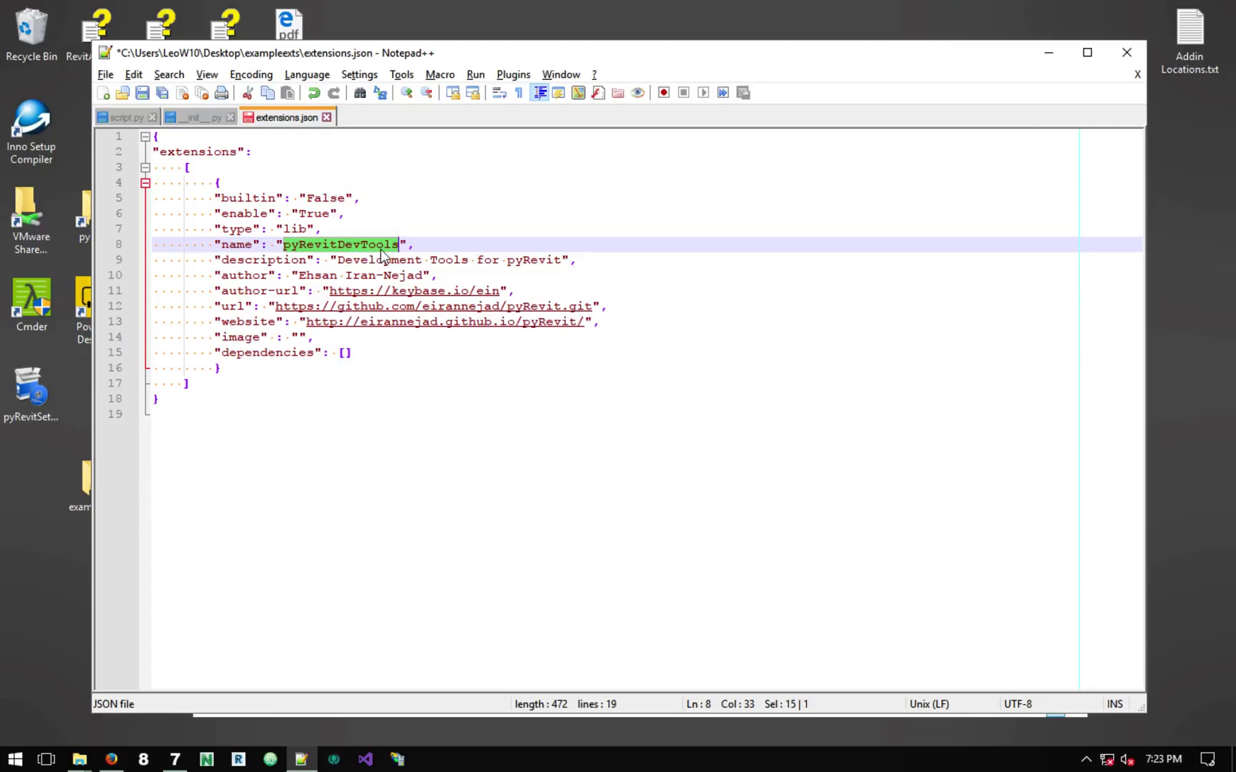
pyautogui.write('specialod')
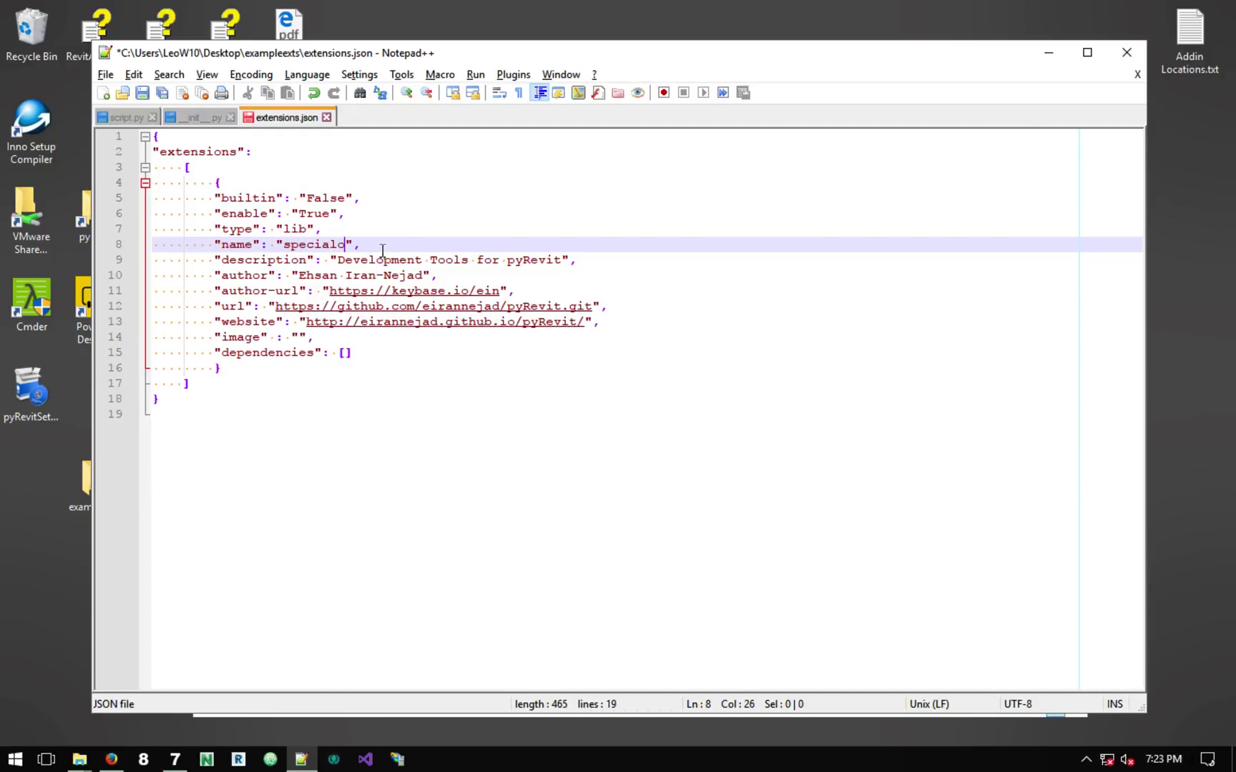
pyautogui.hotkey('ctrl', 's')
pyautogui.hotkey('ctrl', 'Tab')
pyautogui.hotkey('ctrl', 'Tab')
pyautogui.press('BackSpace')
pyautogui.press('BackSpace')
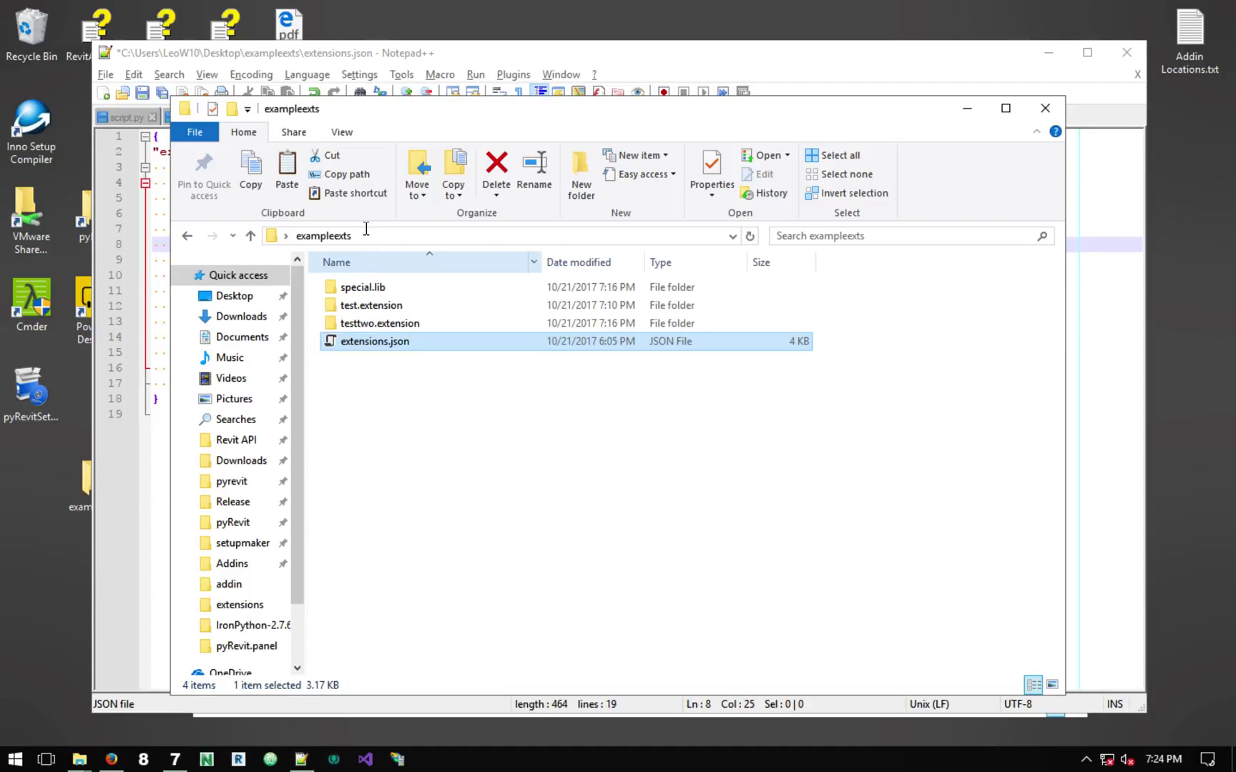
# Step: Replace the description with 'Special python module for my company' and save
pyautogui.hotkey('alt', 'Tab')
pyautogui.moveTo(337, 260); pyautogui.dragTo(563, 259)
pyautogui.write('Special python od')
pyautogui.press('BackSpace')
pyautogui.press('BackSpace')
pyautogui.write('module for m')
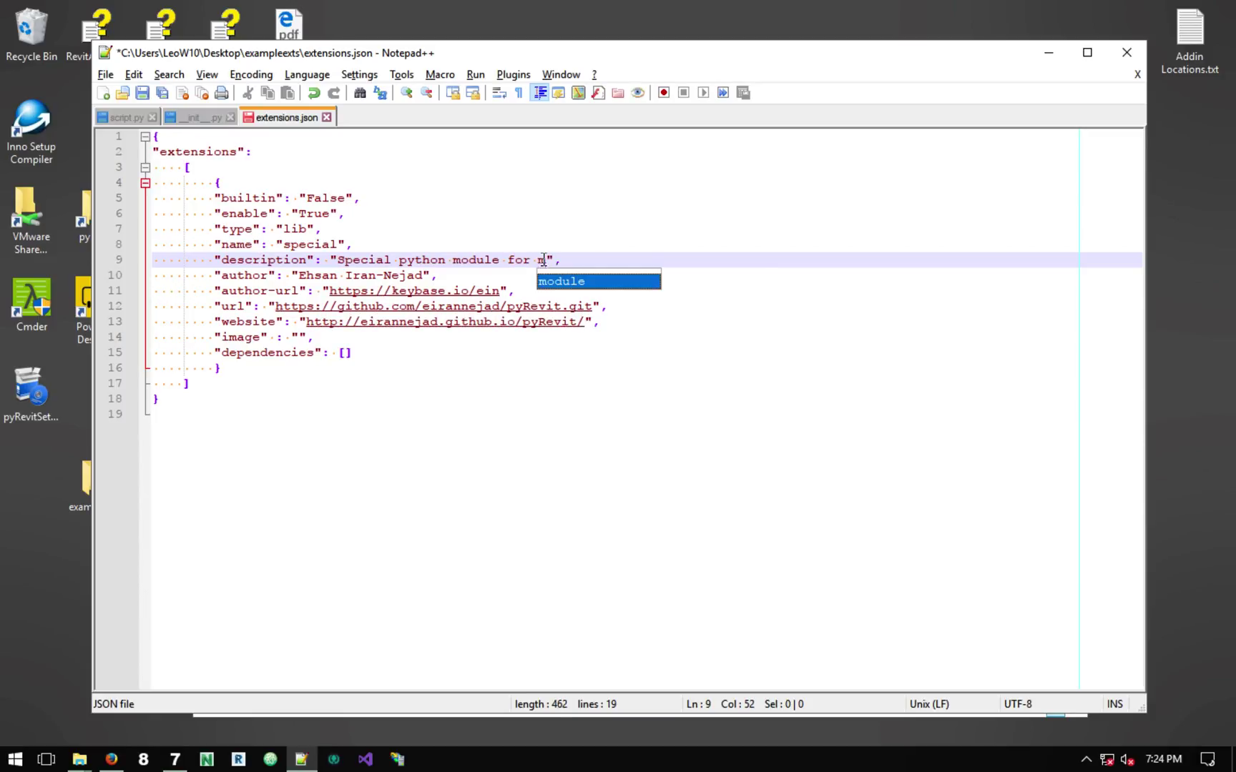
pyautogui.write('y company')
pyautogui.hotkey('ctrl', 's')
# Step: Clear the website URL value in extensions.json, leaving it empty
pyautogui.doubleClick(323, 275)
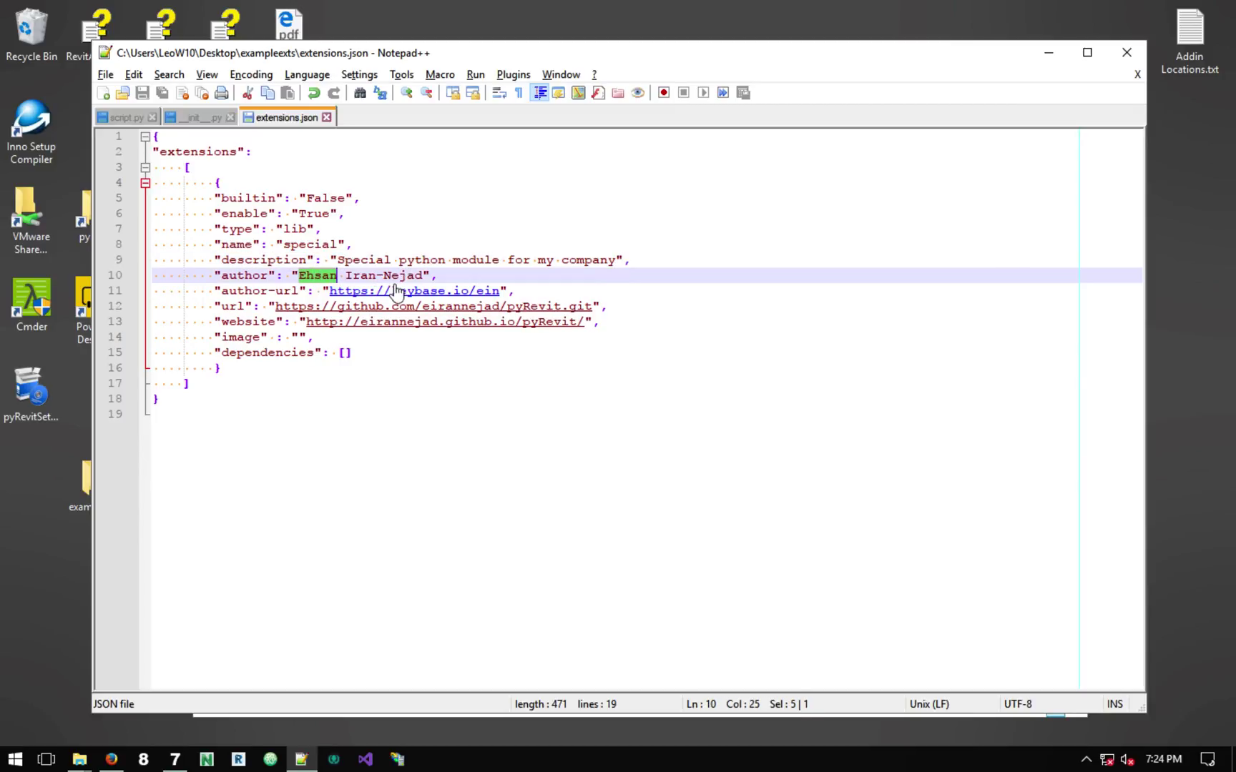
pyautogui.moveTo(276, 306); pyautogui.dragTo(576, 308)
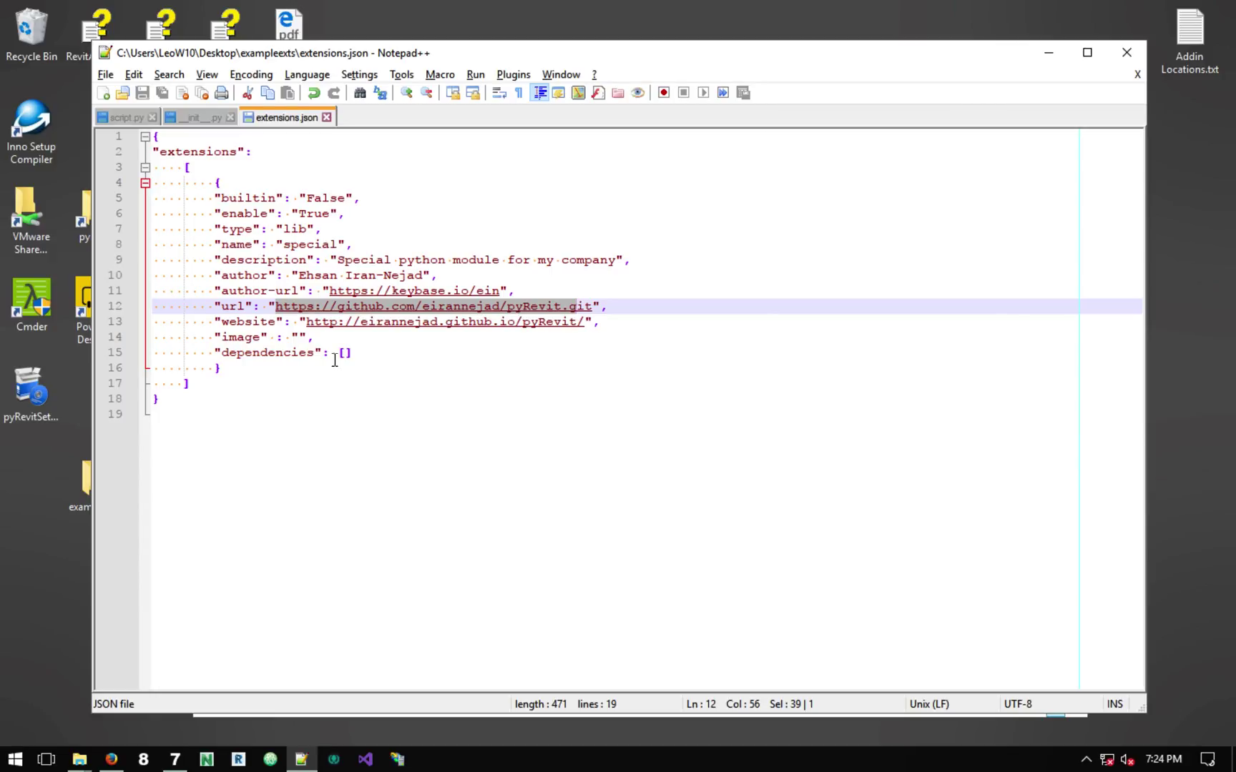
pyautogui.click(297, 323)
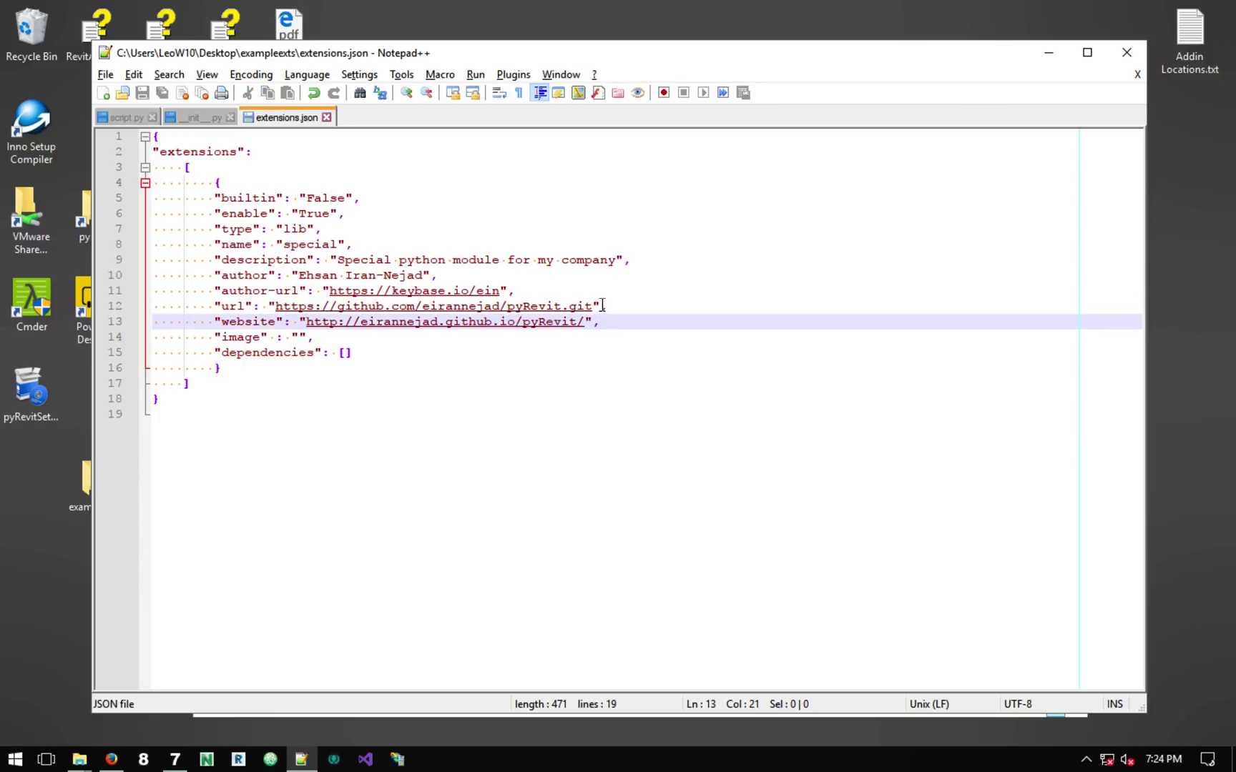
pyautogui.keyDown('shift'); pyautogui.click(588, 322); pyautogui.keyUp('shift')
pyautogui.press('Delete')
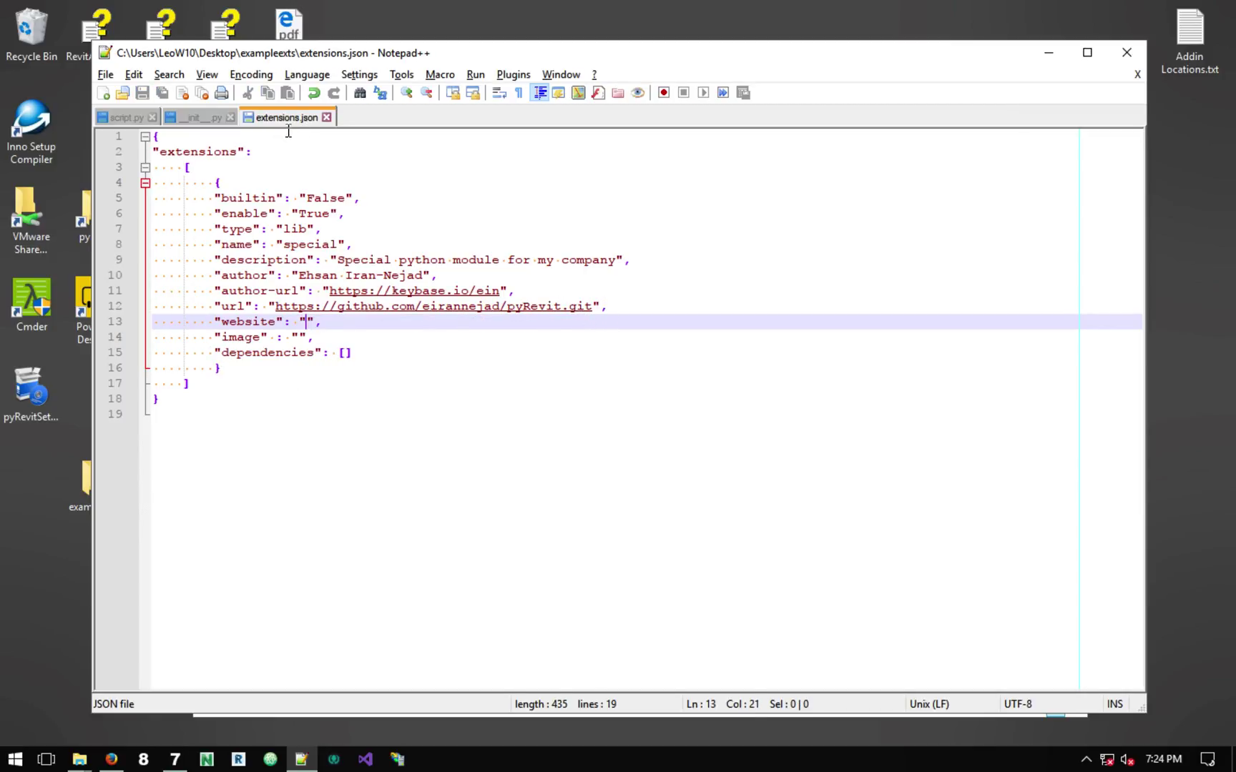
pyautogui.click(1051, 53)
pyautogui.click(399, 390)
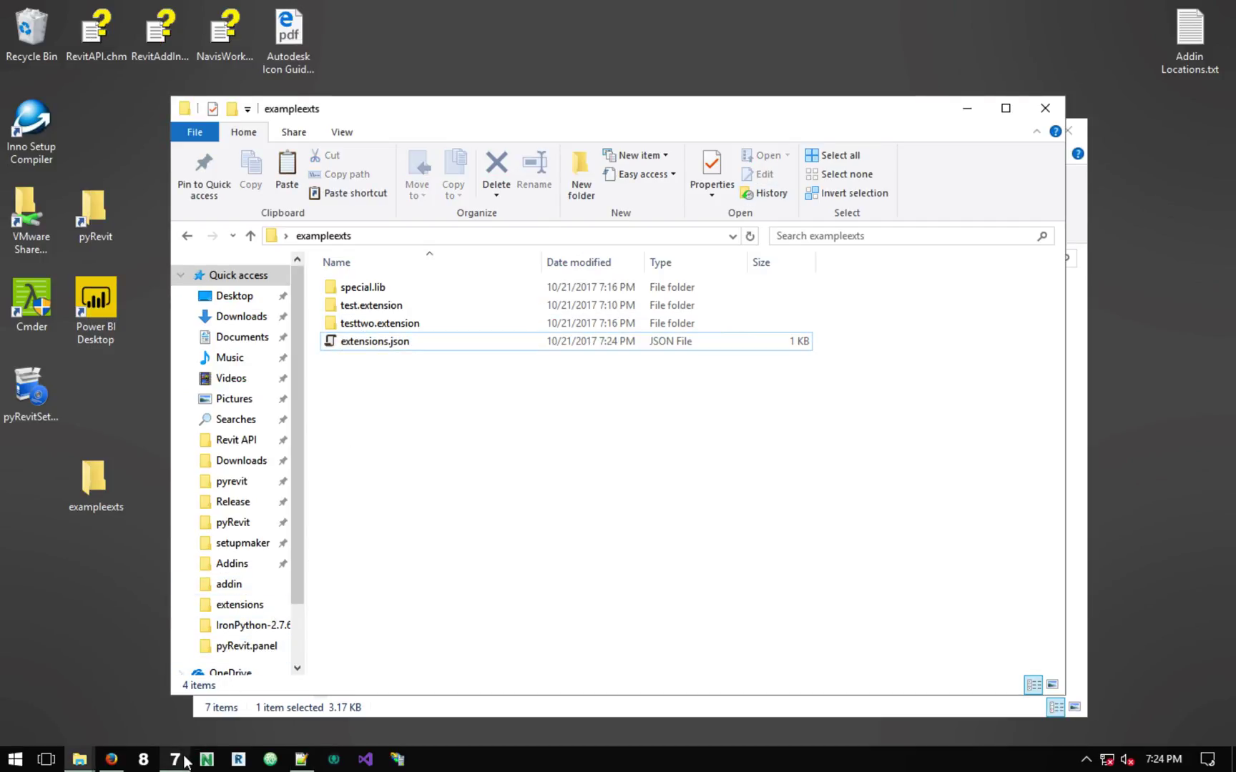
# Step: Switch to Revit's pyRevit tab and pin its expanded tools panel open
pyautogui.click(175, 759)
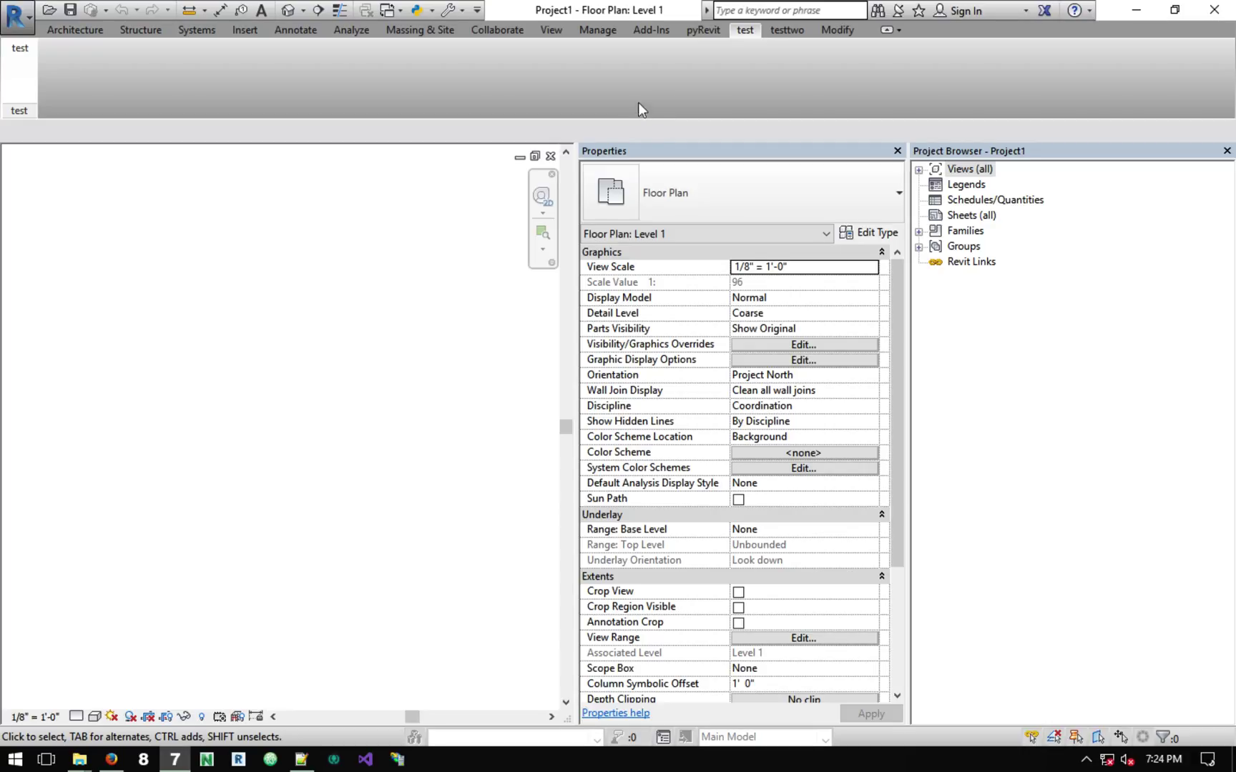
pyautogui.click(703, 29)
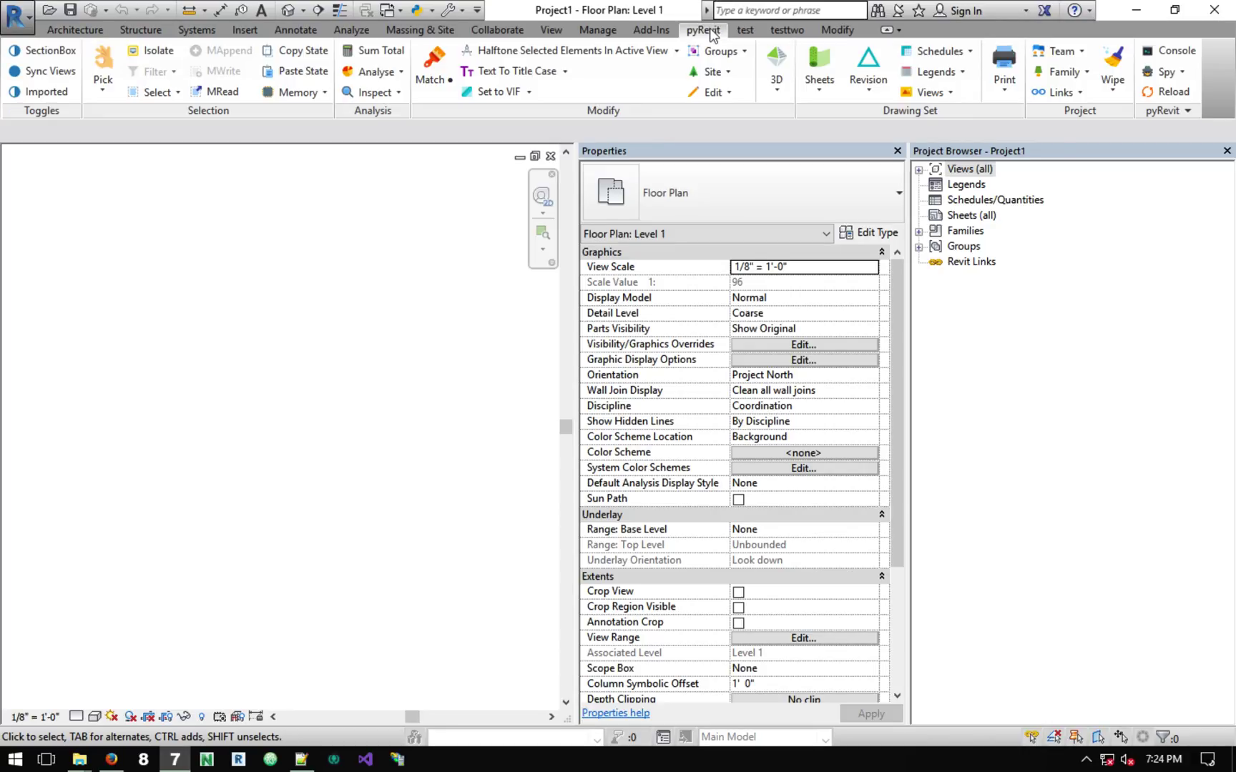
pyautogui.click(1169, 113)
pyautogui.click(817, 191)
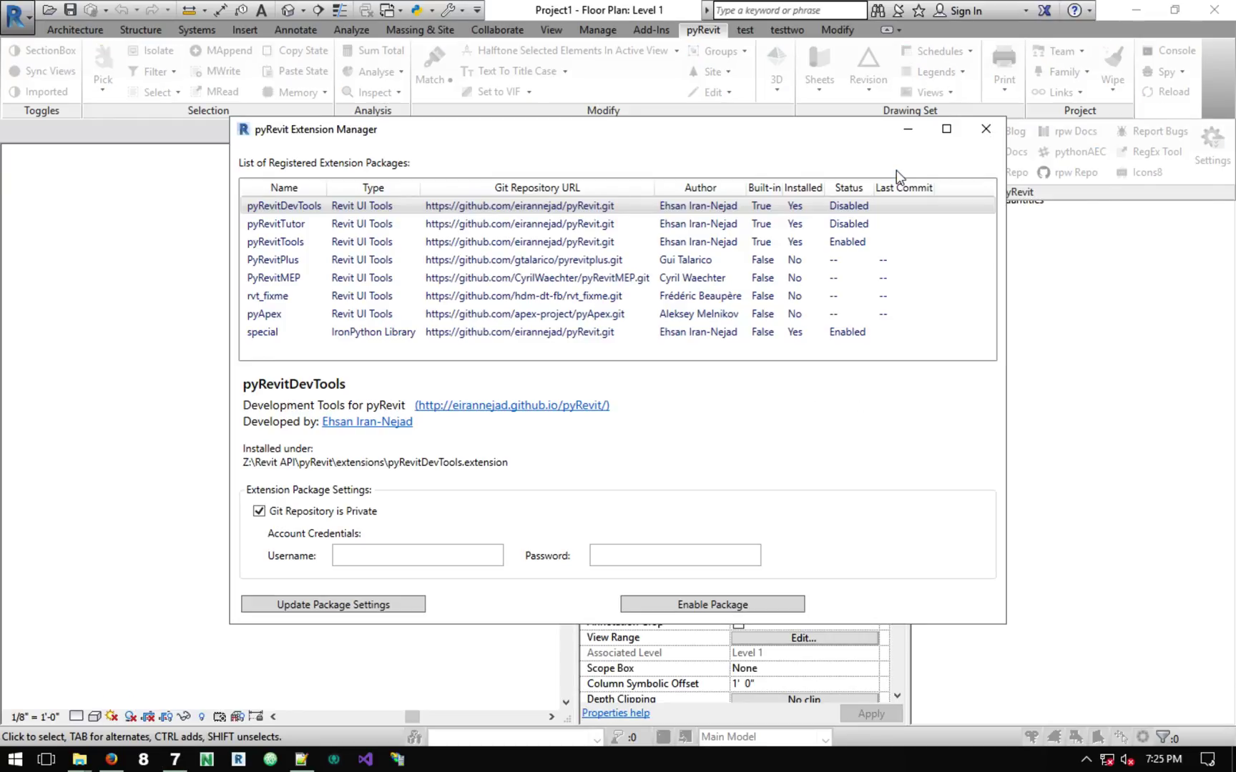
# Step: Verify special appears as an enabled IronPython Library in Extension Manager, then close it
pyautogui.moveTo(413, 177); pyautogui.dragTo(439, 177)
pyautogui.click(291, 333)
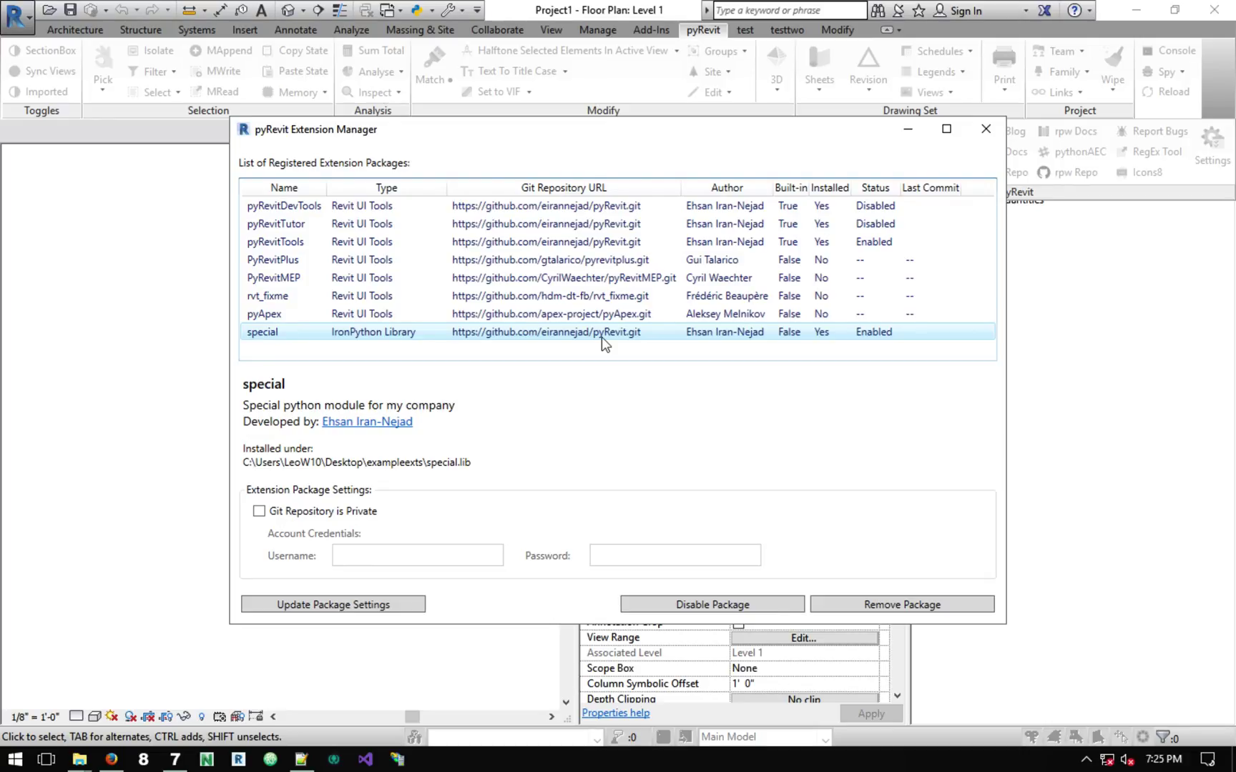
pyautogui.click(402, 314)
pyautogui.click(350, 334)
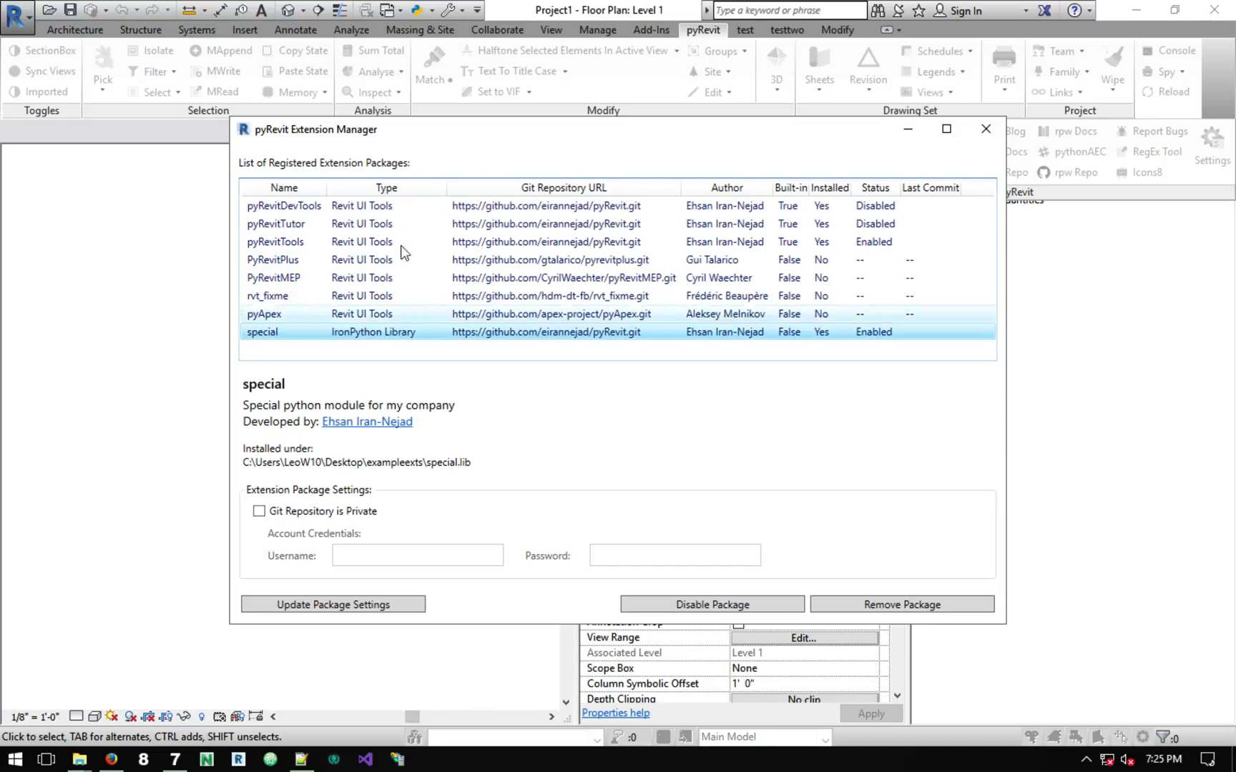
pyautogui.click(984, 129)
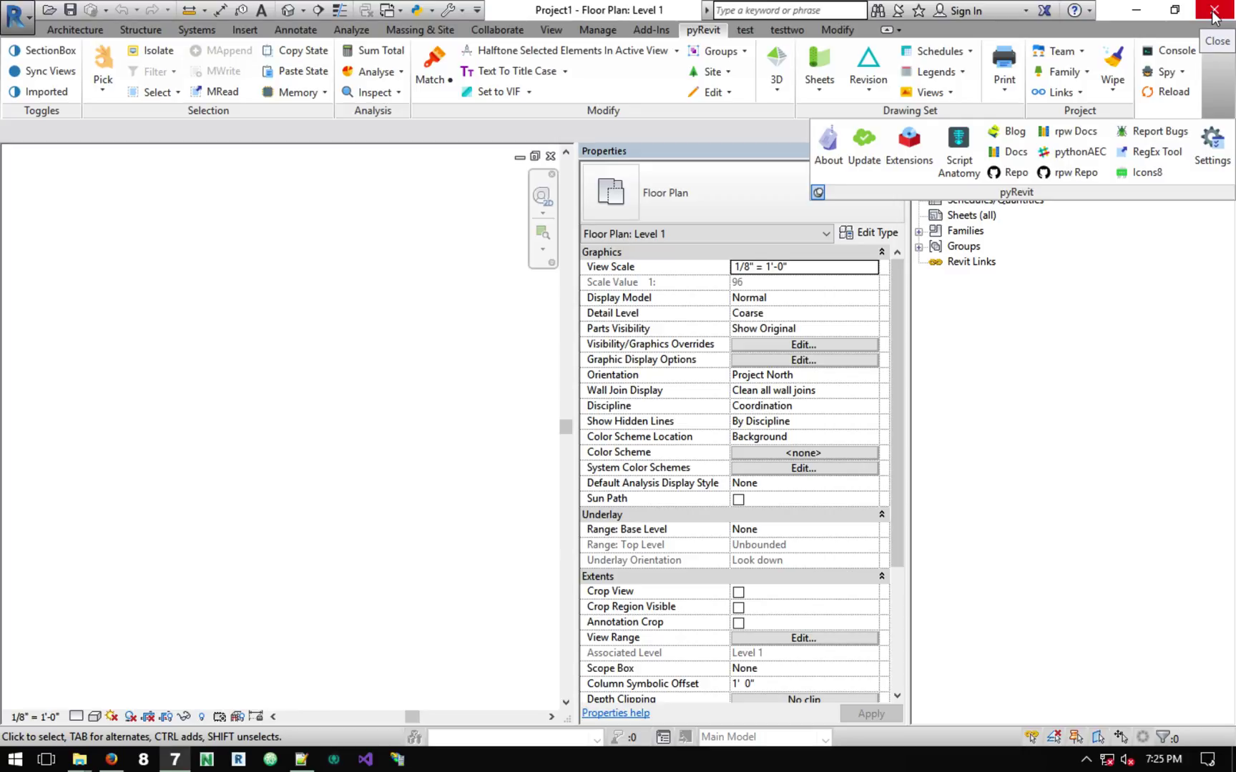
# Step: Close Revit, refresh and close exampleexts, then close the pyRevit extensions folder
pyautogui.click(1213, 11)
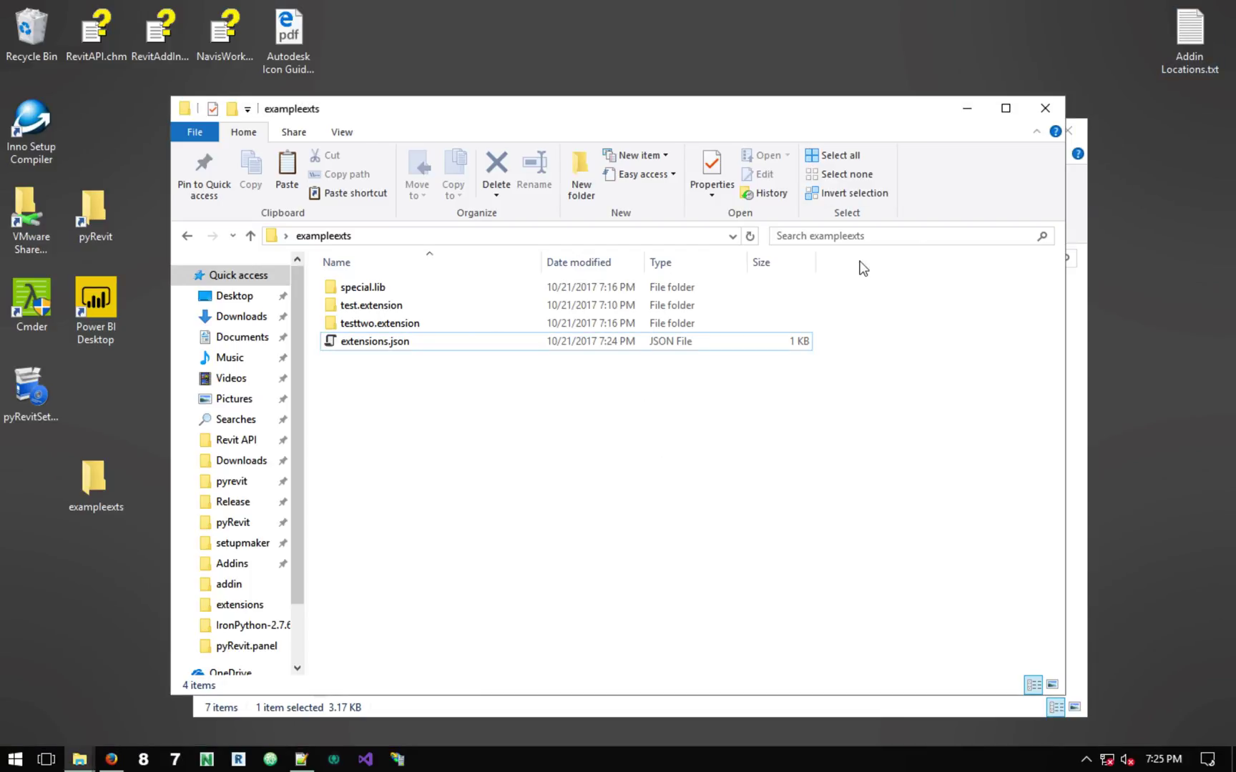
pyautogui.rightClick(787, 432)
pyautogui.click(863, 500)
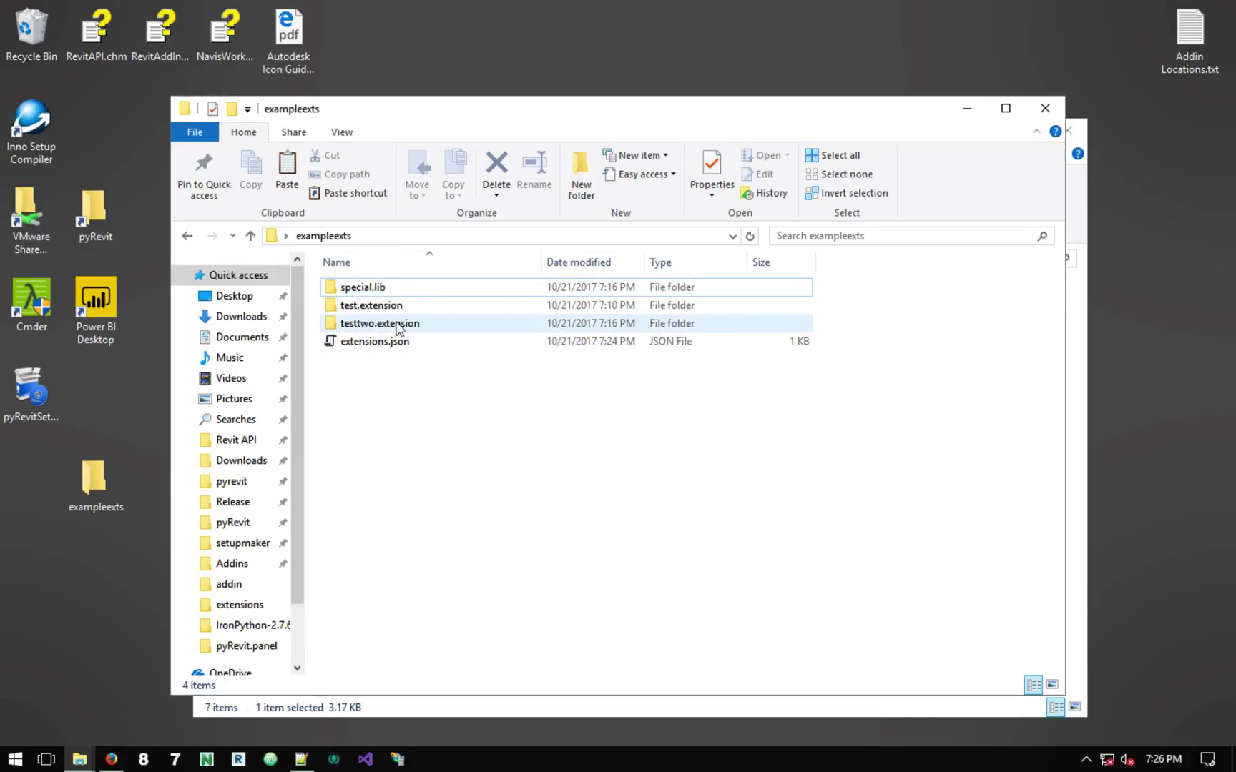
pyautogui.click(1044, 108)
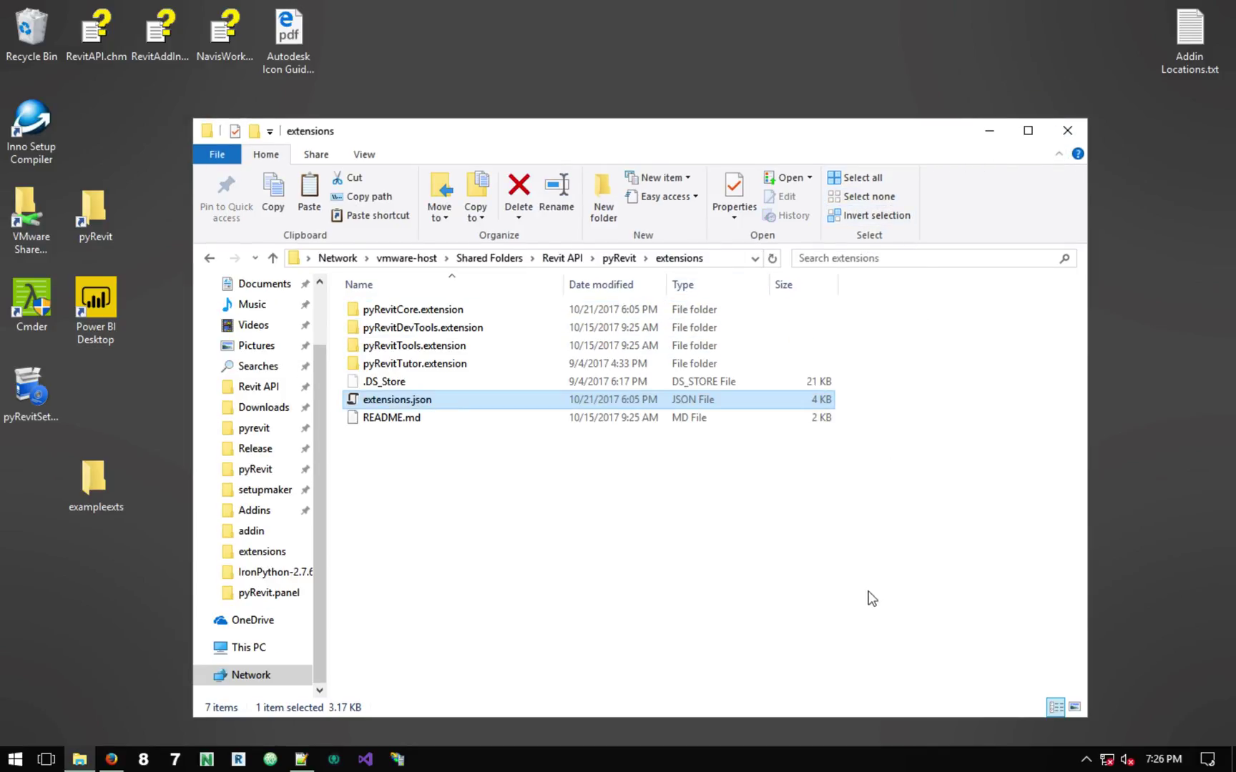
pyautogui.click(858, 548)
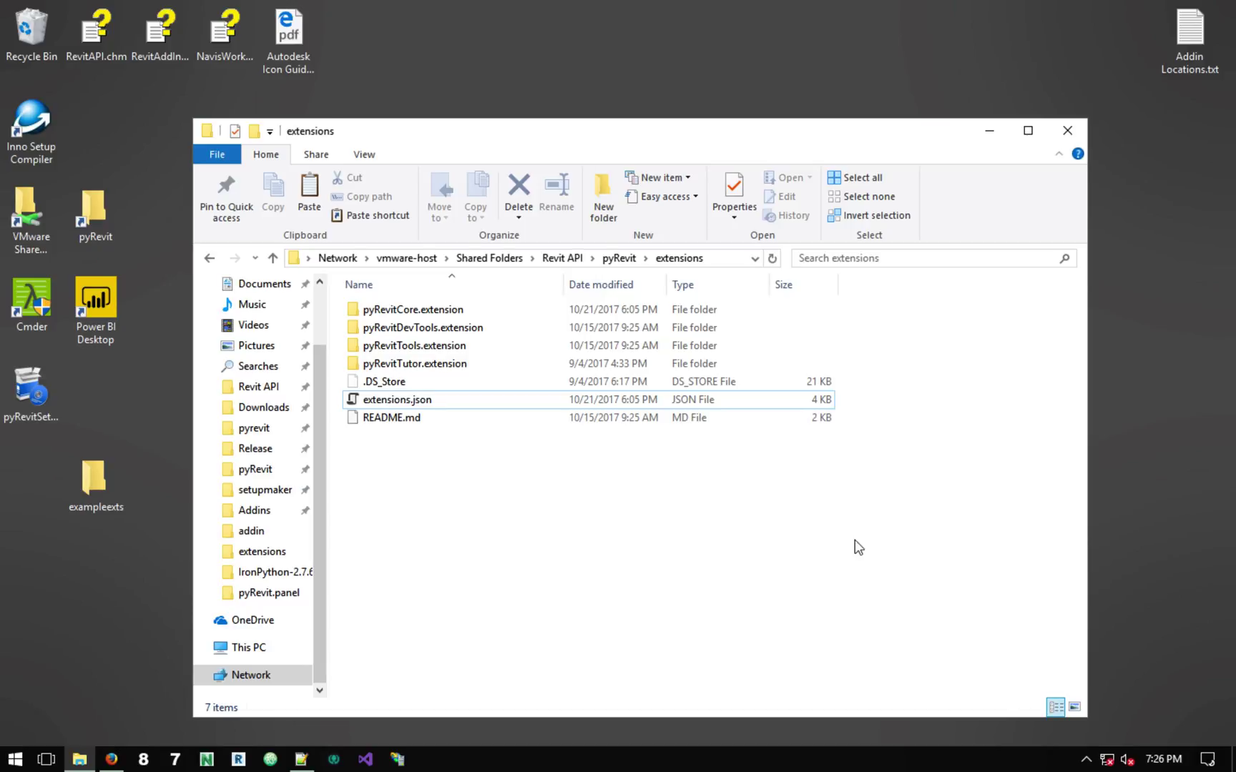
pyautogui.click(464, 361)
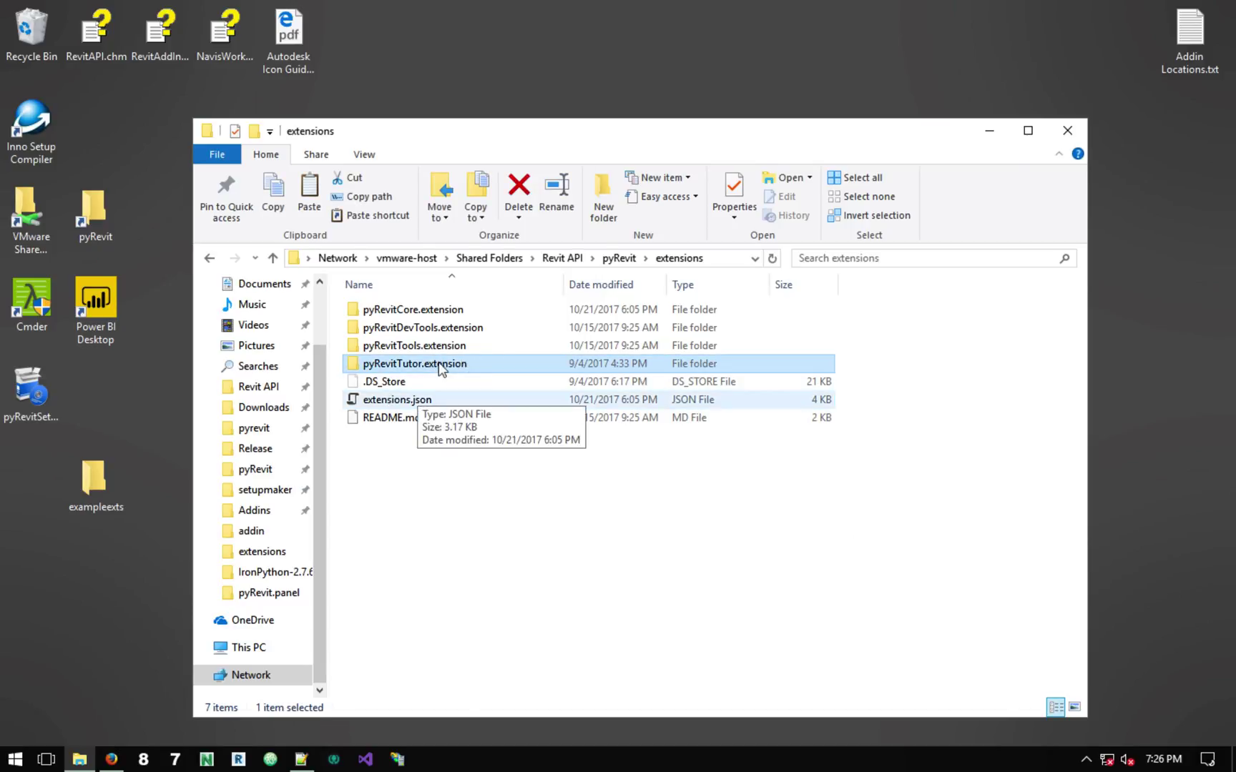
pyautogui.click(1074, 133)
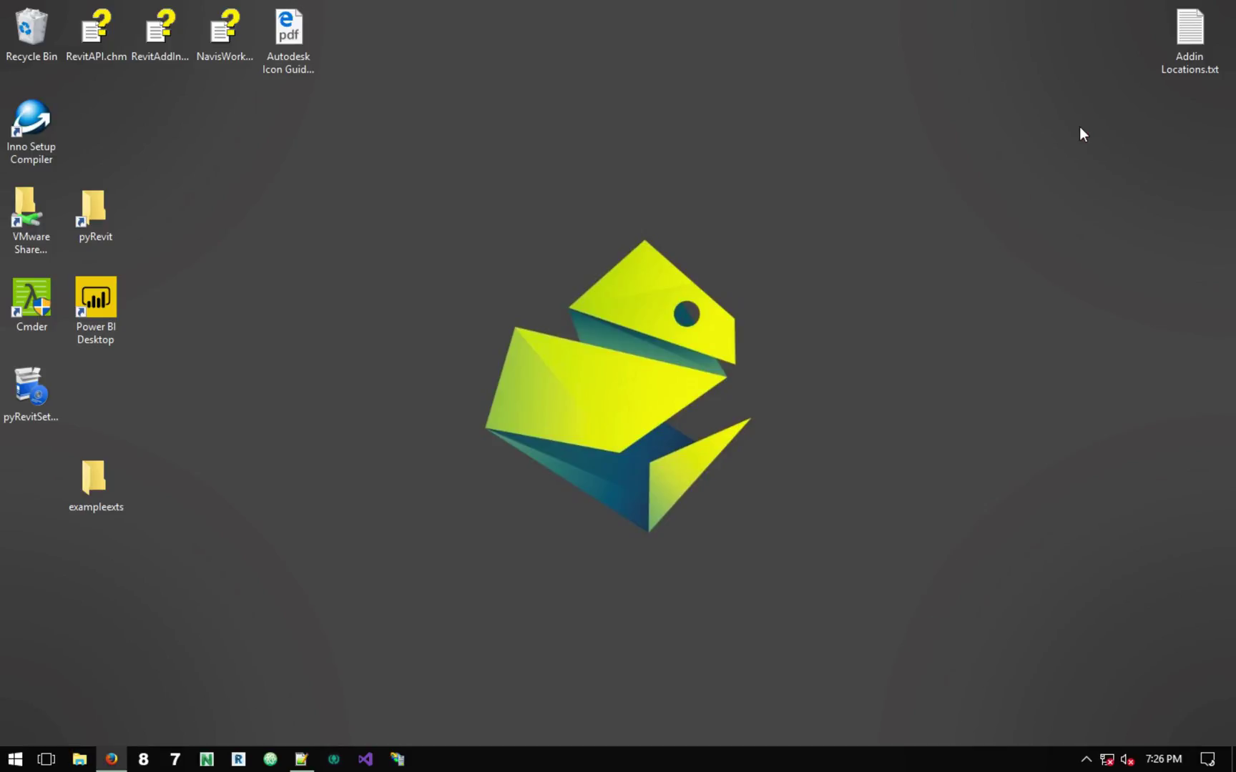